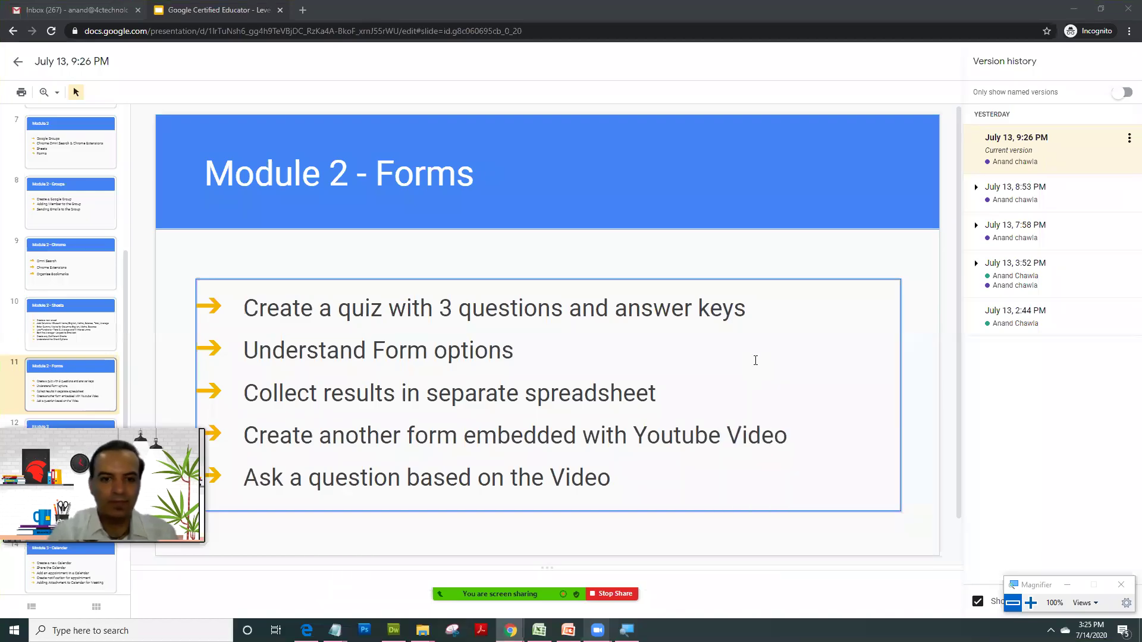
# - Browse back to the title slide, then open the Module 2 - Forms slide
pyautogui.press('Up')
pyautogui.press('Up')
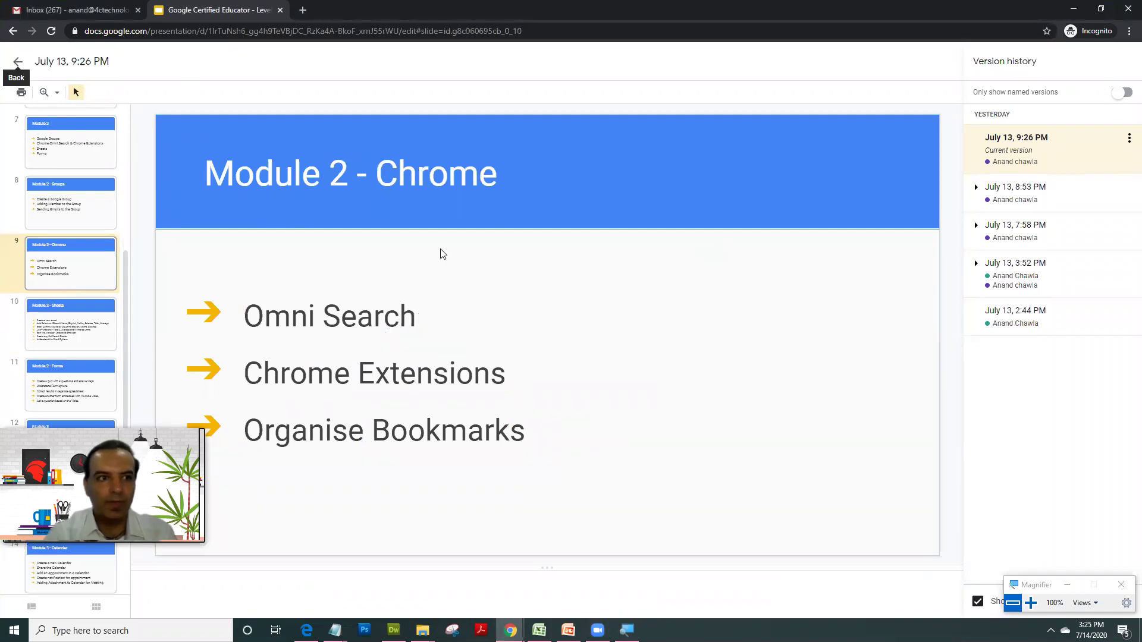
pyautogui.scroll(6, 89, 238)
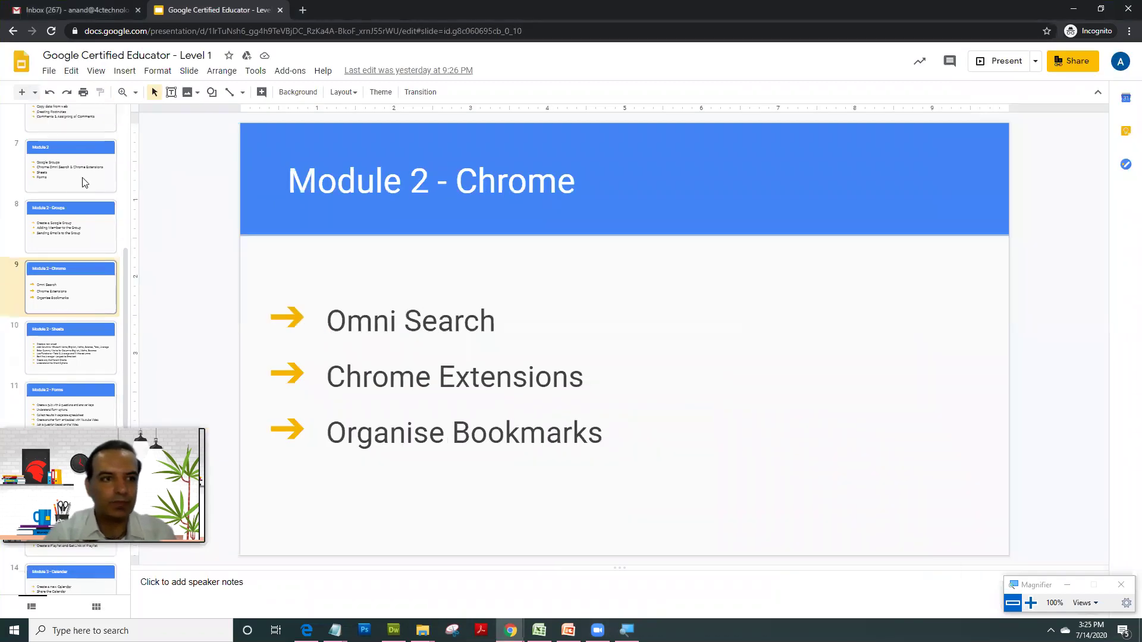
pyautogui.click(48, 123)
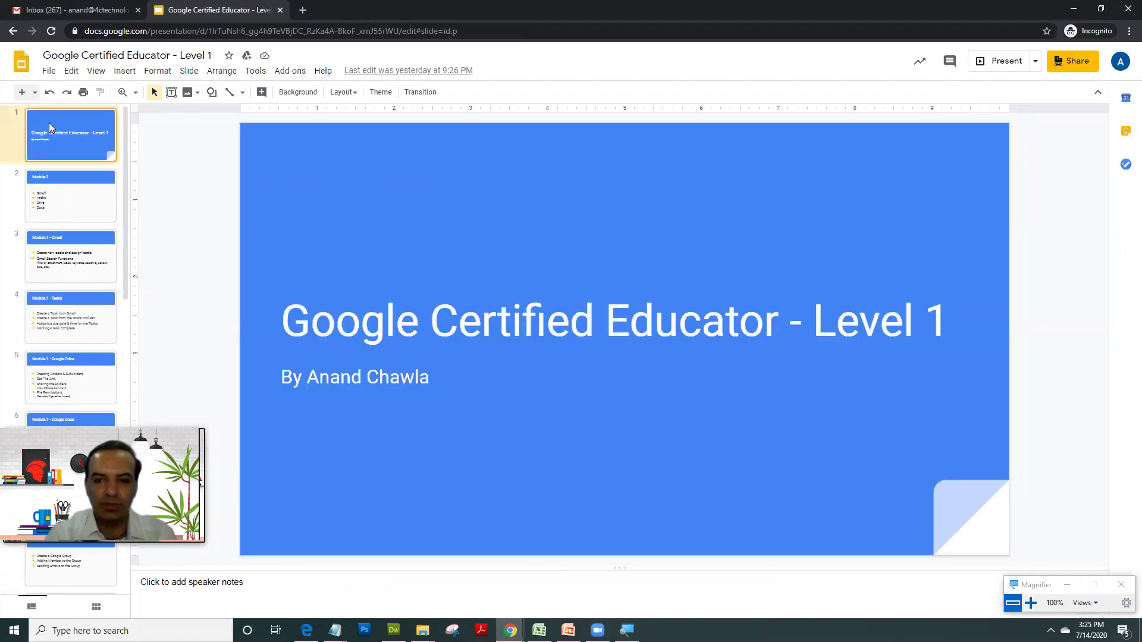
pyautogui.scroll(-4, 48, 199)
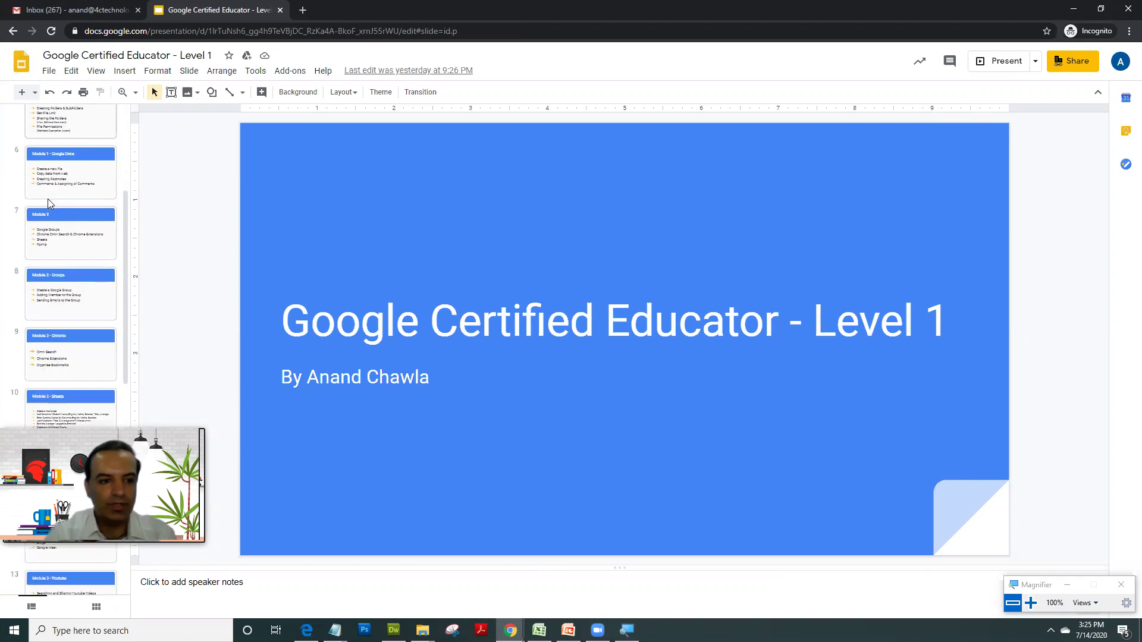
pyautogui.scroll(-4, 48, 198)
pyautogui.click(49, 203)
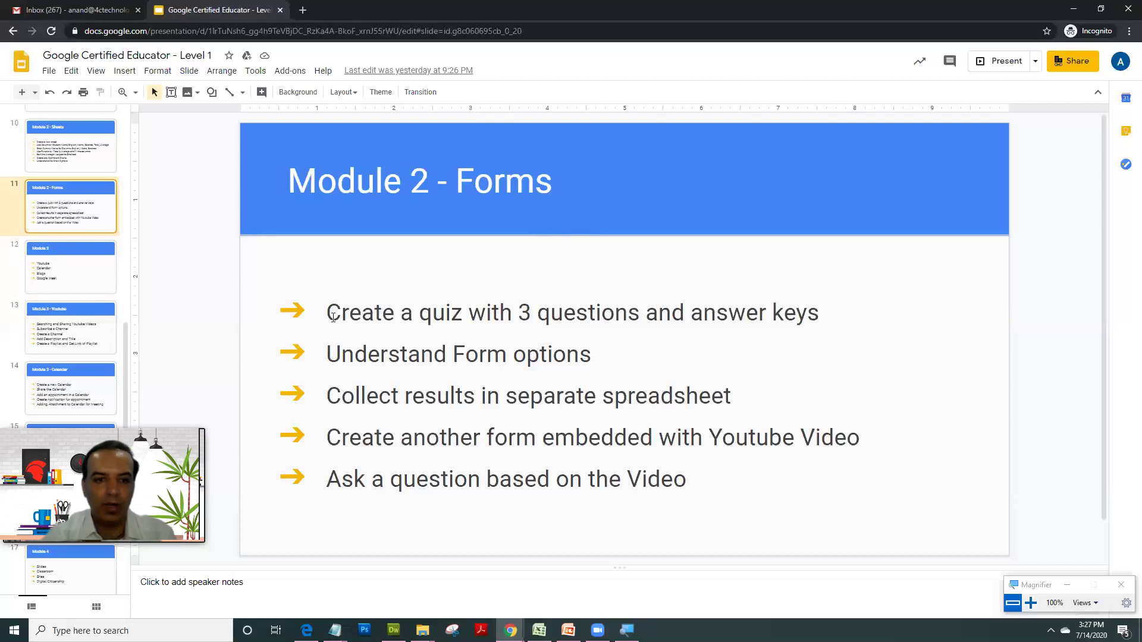
# - Highlight the first bullet about creating a quiz, then open a new browser tab
pyautogui.moveTo(334, 317); pyautogui.dragTo(759, 473)
pyautogui.click(604, 368)
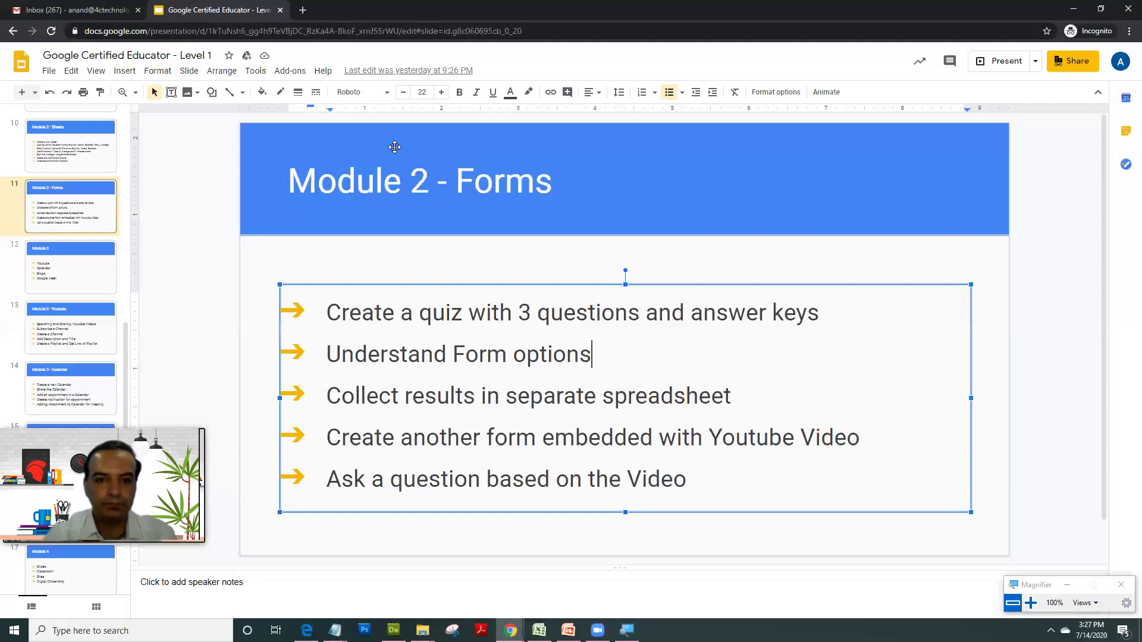
pyautogui.click(341, 312)
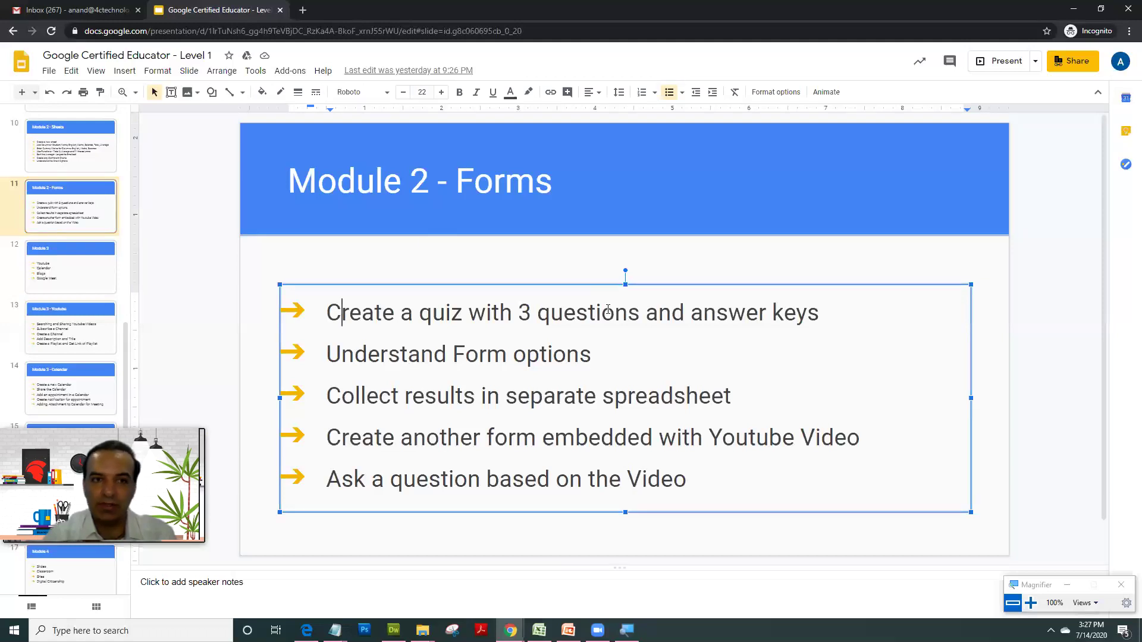
pyautogui.click(588, 312)
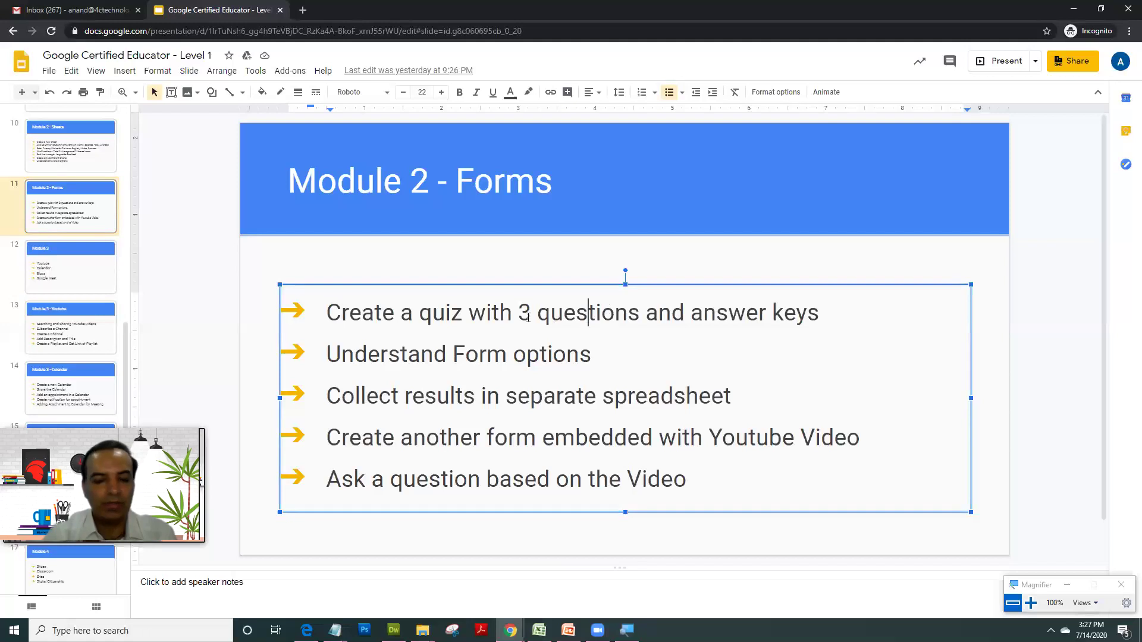
pyautogui.click(433, 327)
pyautogui.moveTo(370, 316); pyautogui.dragTo(759, 316)
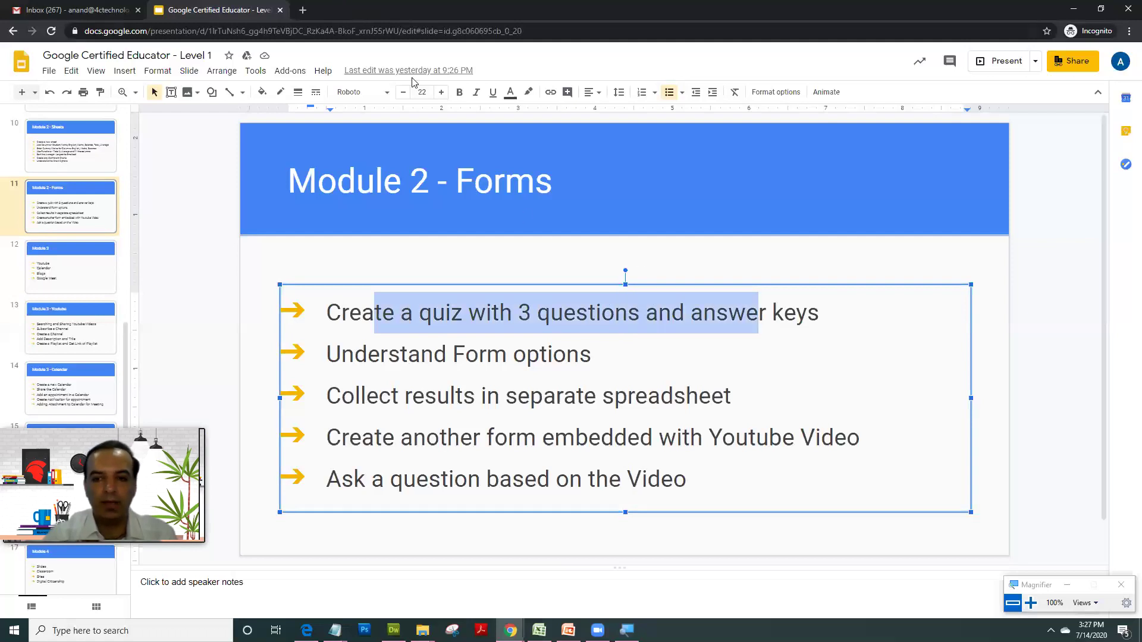
pyautogui.click(302, 10)
# - Load Google Forms with 'fo', start a blank quiz and dismiss the quizzes popup
pyautogui.write('for')
pyautogui.press('Return')
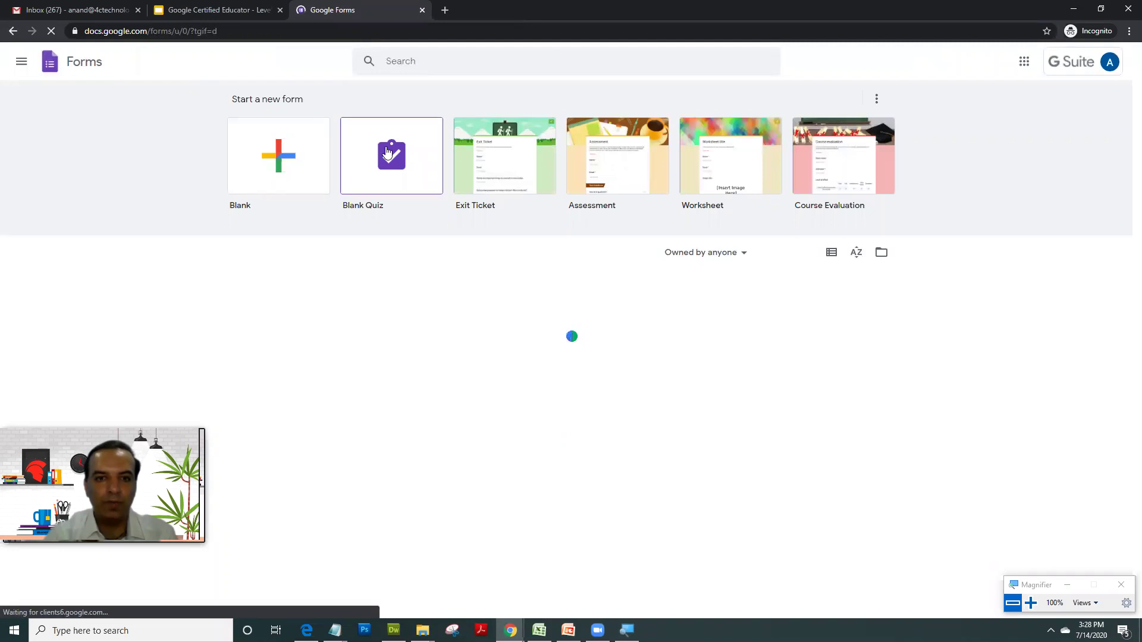
pyautogui.click(386, 147)
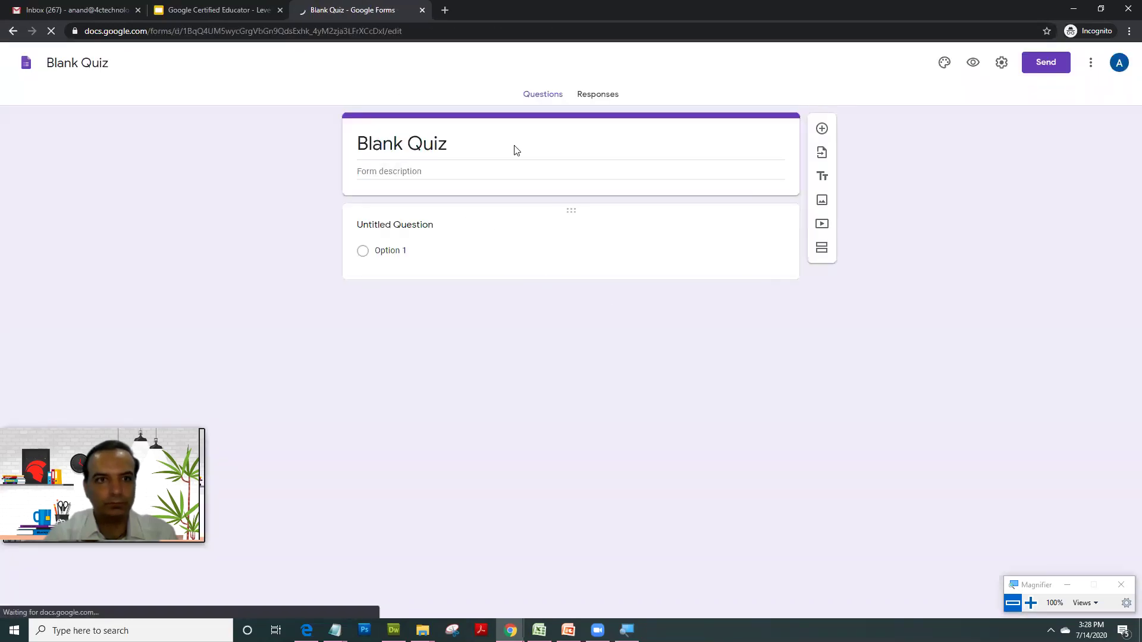
pyautogui.click(363, 229)
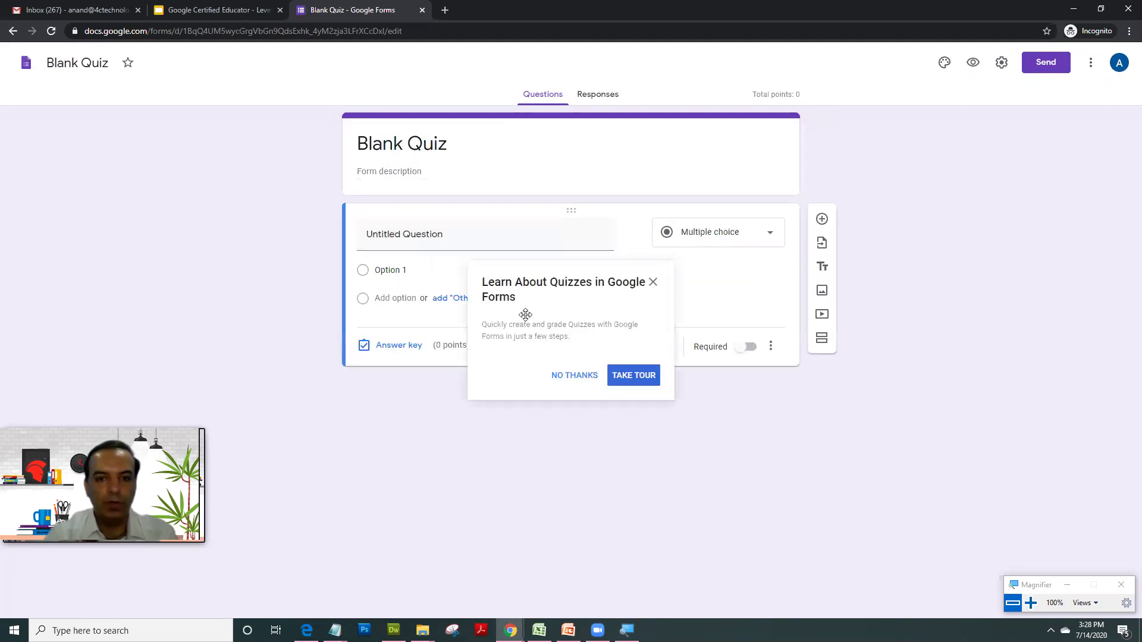
pyautogui.click(654, 282)
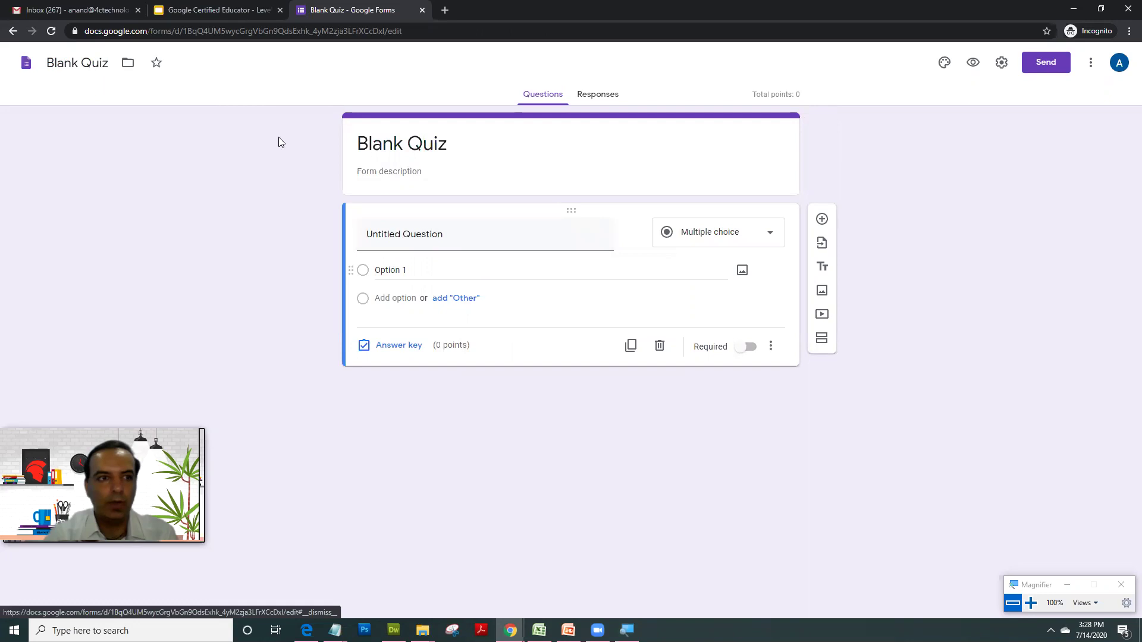
# - Rename the file and the form title to 'Colors Quiz'
pyautogui.click(72, 53)
pyautogui.tripleClick(73, 54)
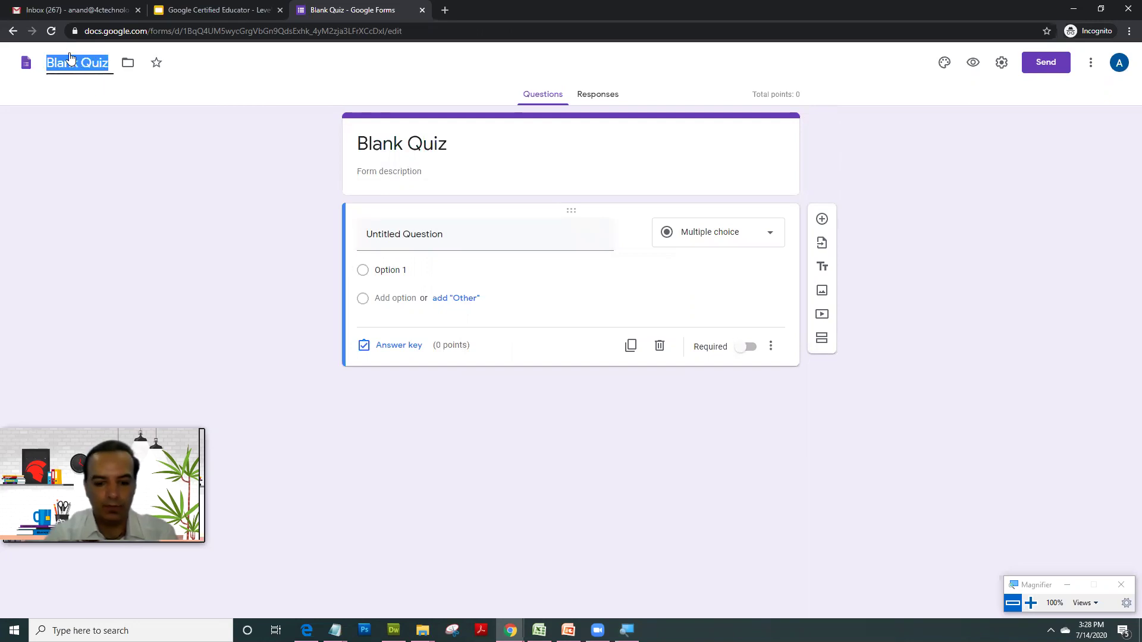
pyautogui.write('Colors Quiz')
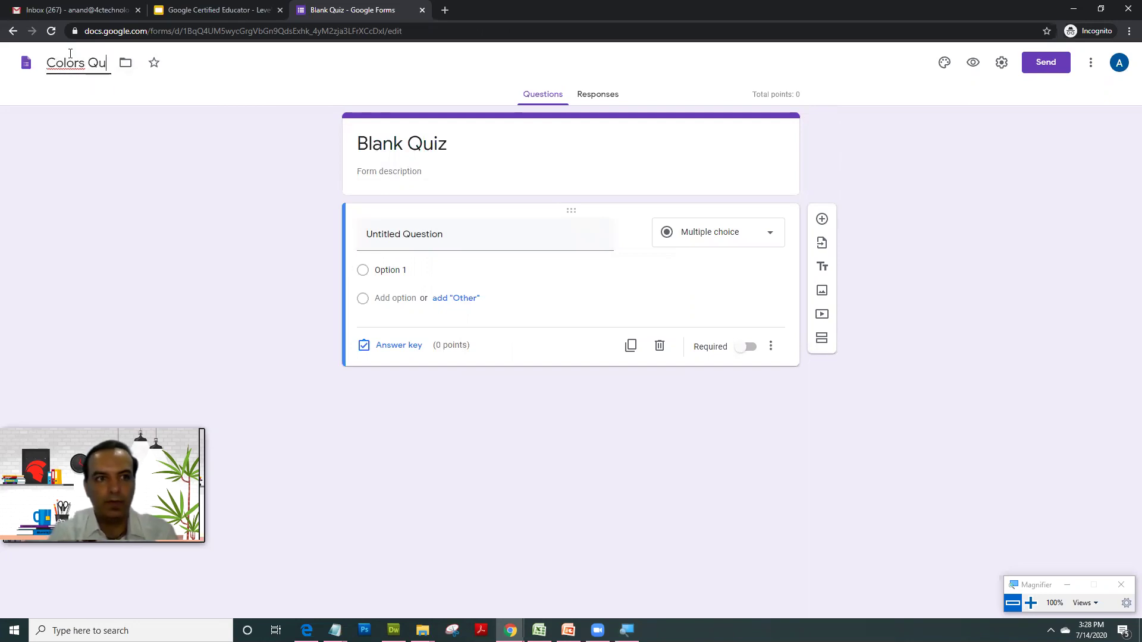
pyautogui.click(433, 173)
pyautogui.click(435, 140)
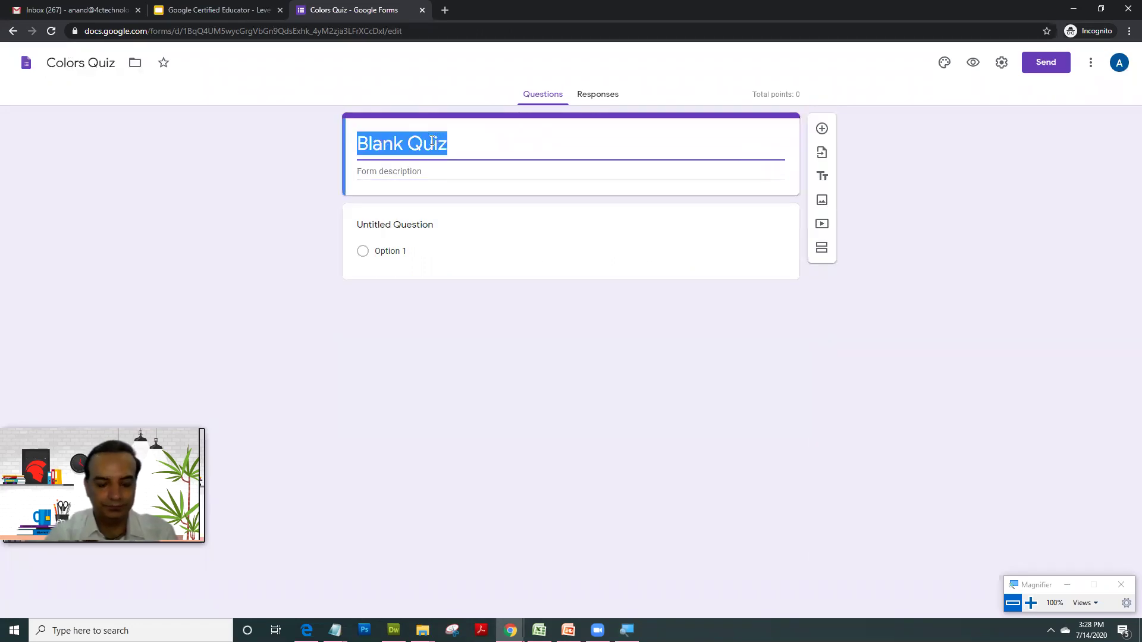
pyautogui.write('Colors ')
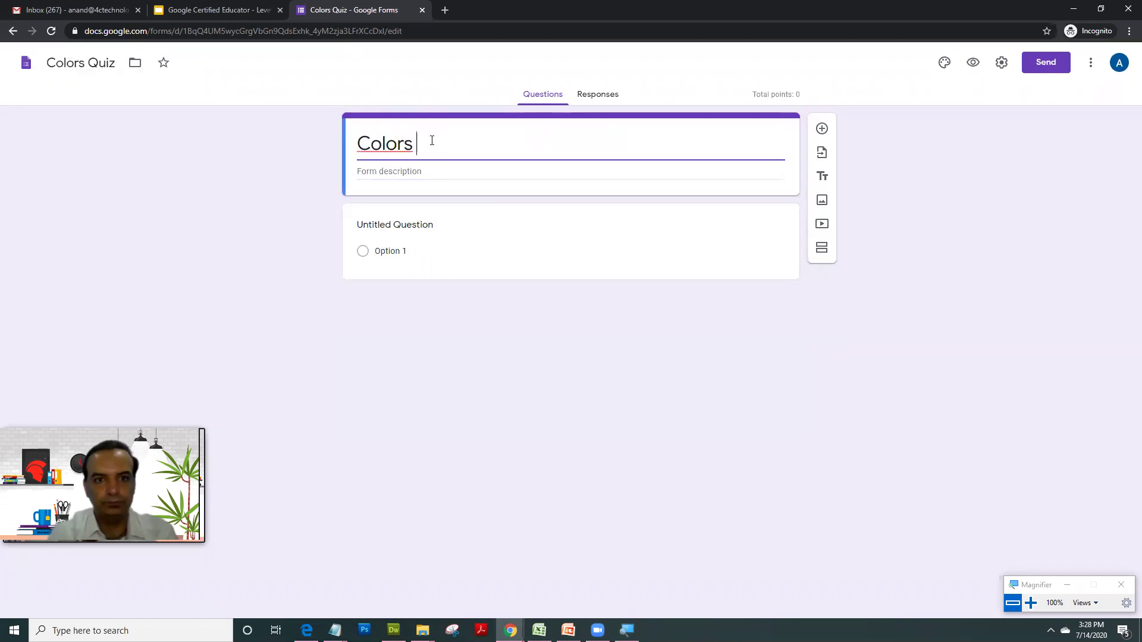
pyautogui.write('Quiz')
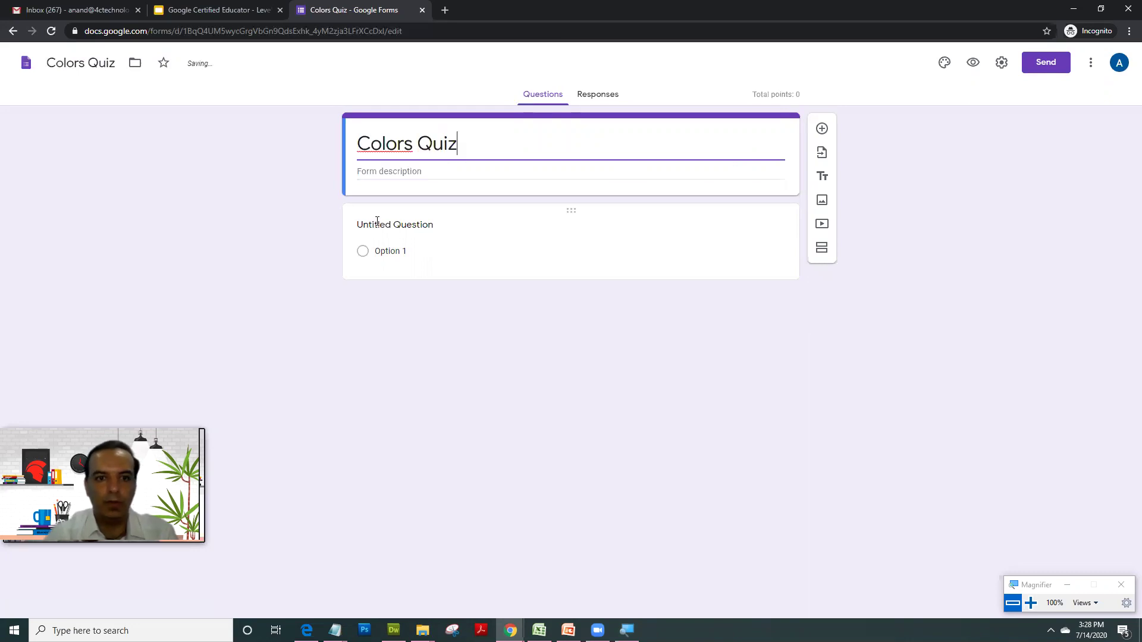
# - Enter 'What is the colour of mango?' with options Green, Orange, Red and Yellow
pyautogui.click(377, 221)
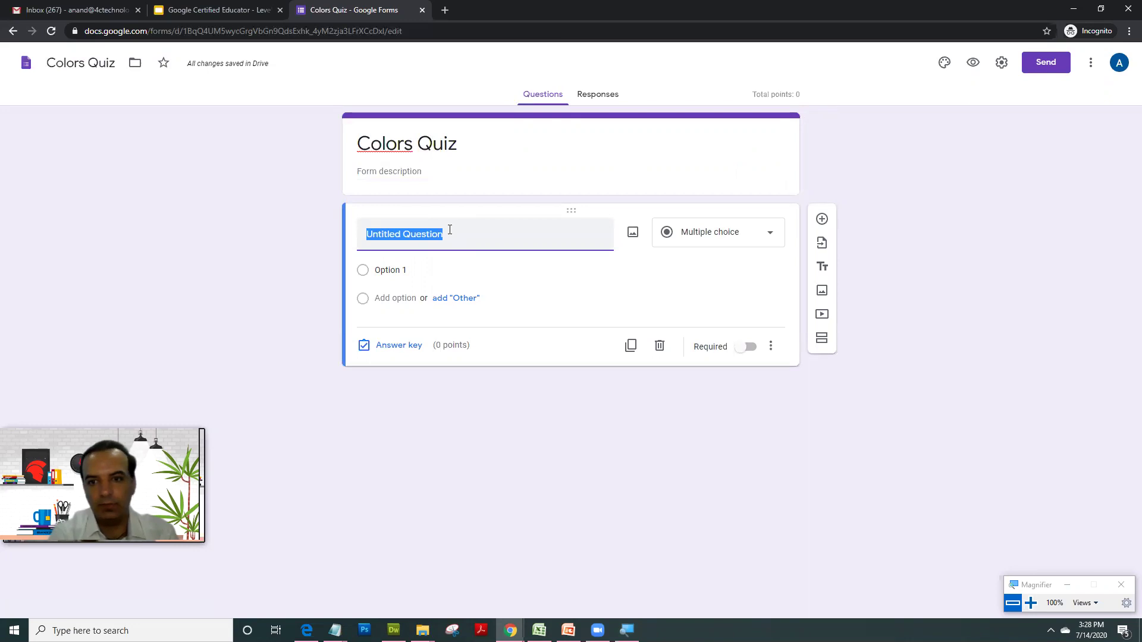
pyautogui.write('What is ')
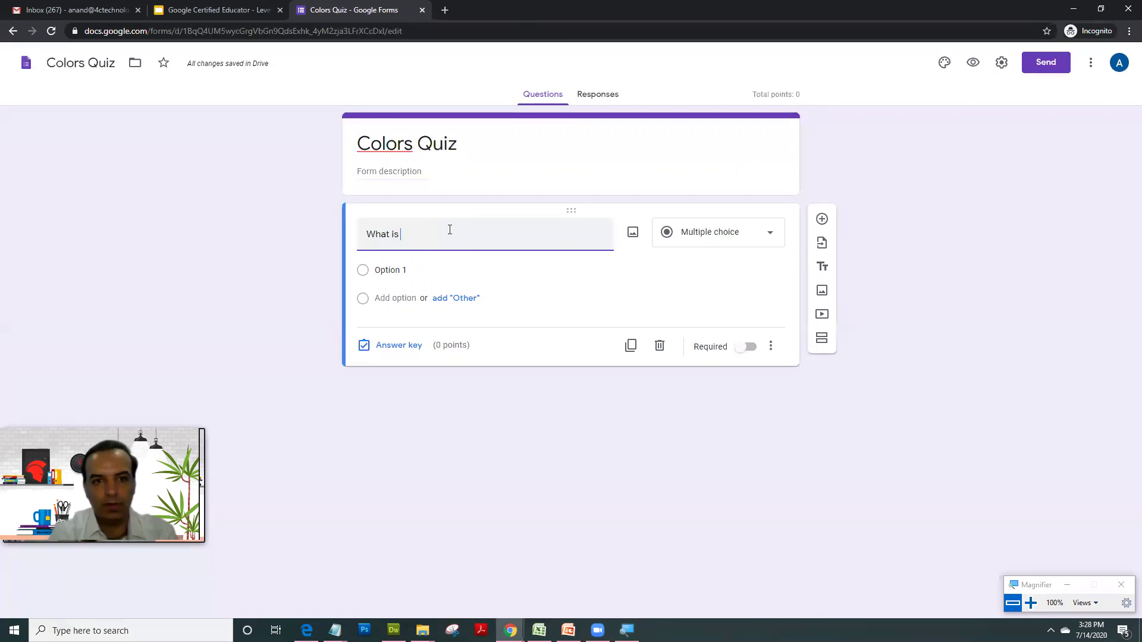
pyautogui.write('the colour ')
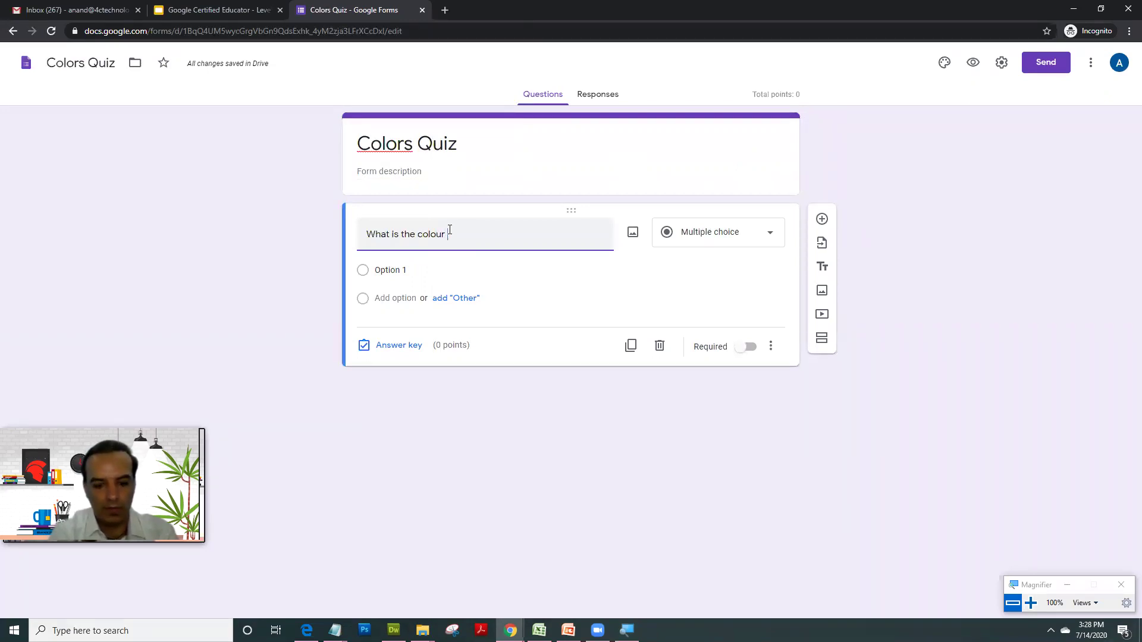
pyautogui.write('of mango?')
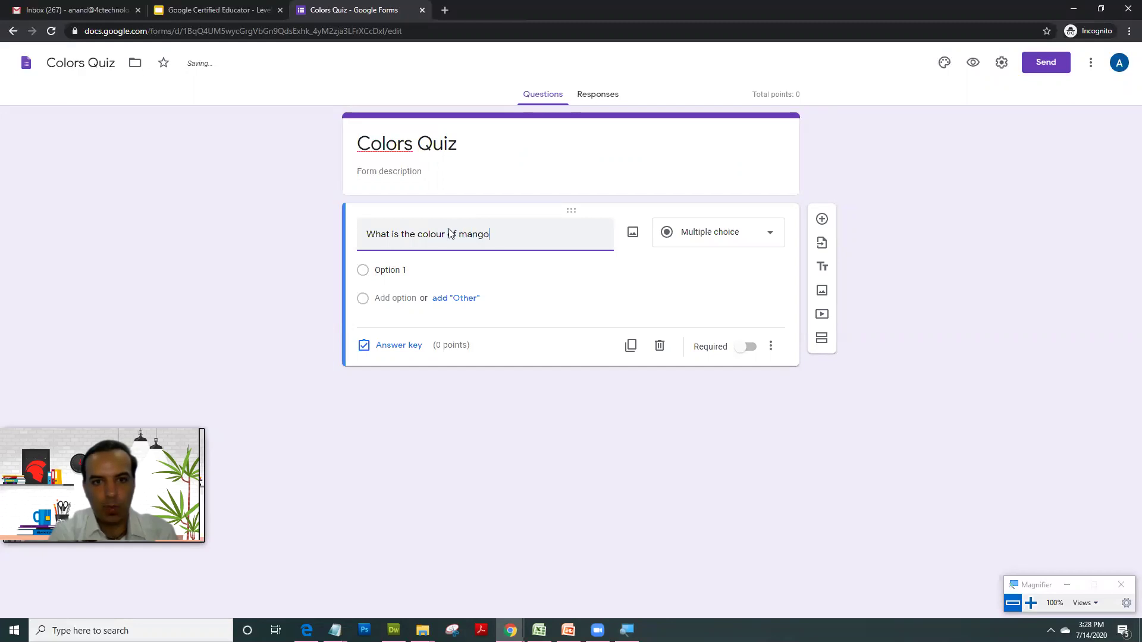
pyautogui.click(390, 269)
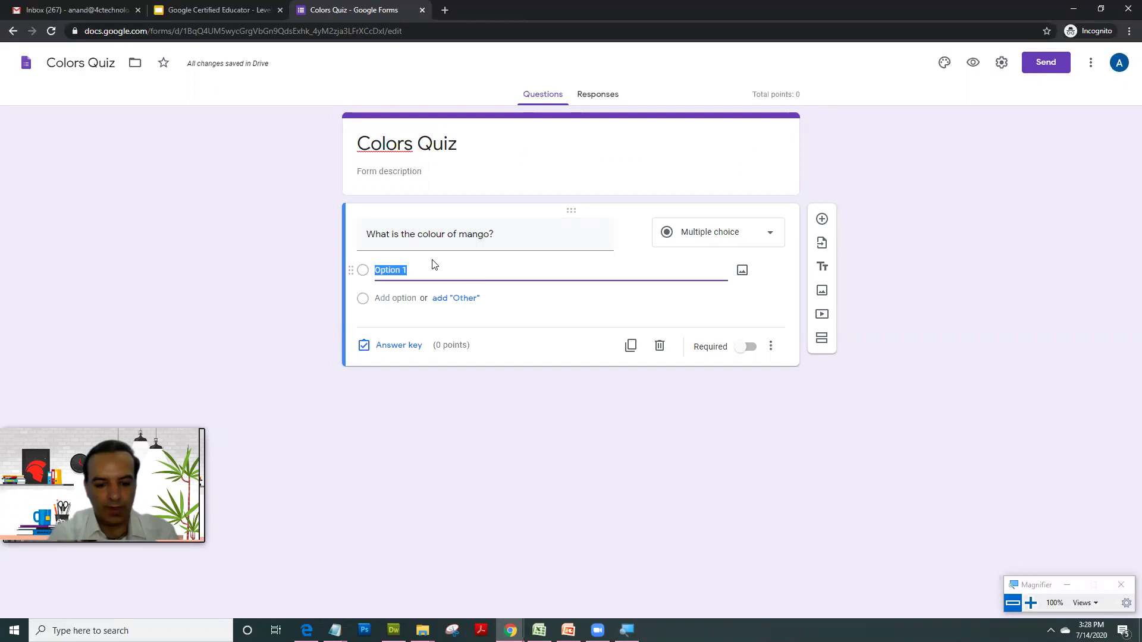
pyautogui.write('Green')
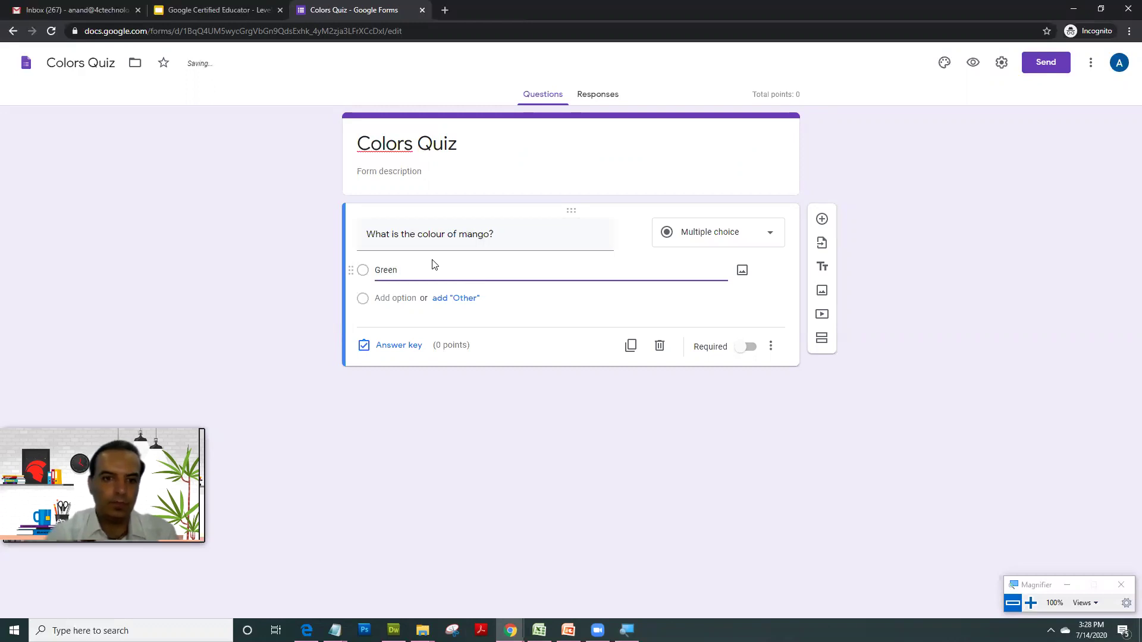
pyautogui.click(397, 298)
pyautogui.write('Ora')
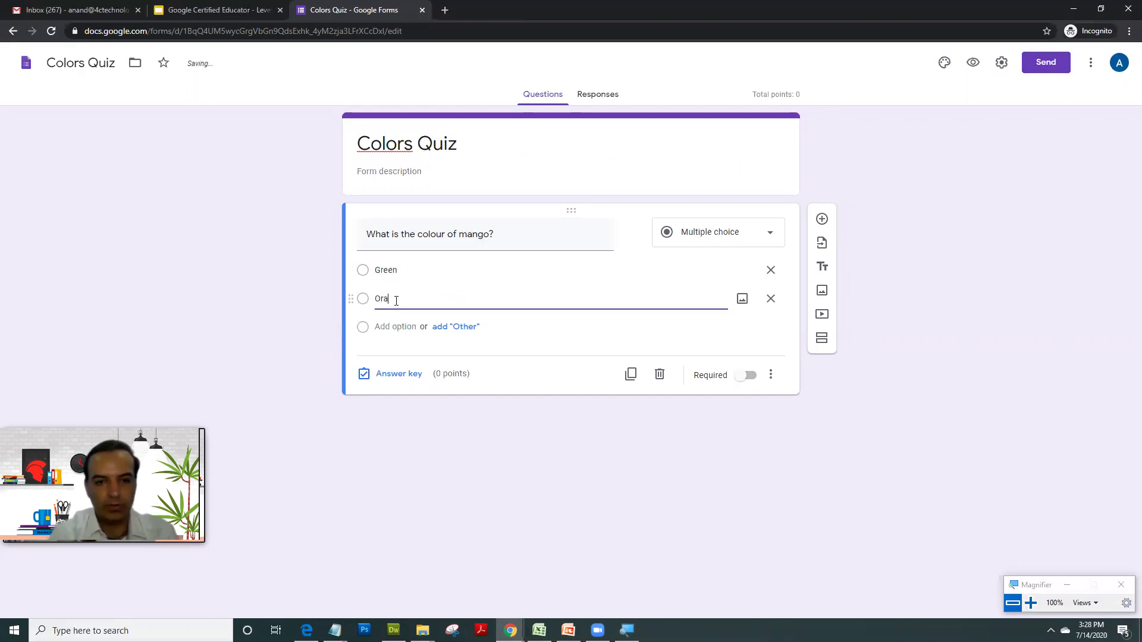
pyautogui.write('nge')
pyautogui.click(398, 326)
pyautogui.write('Red')
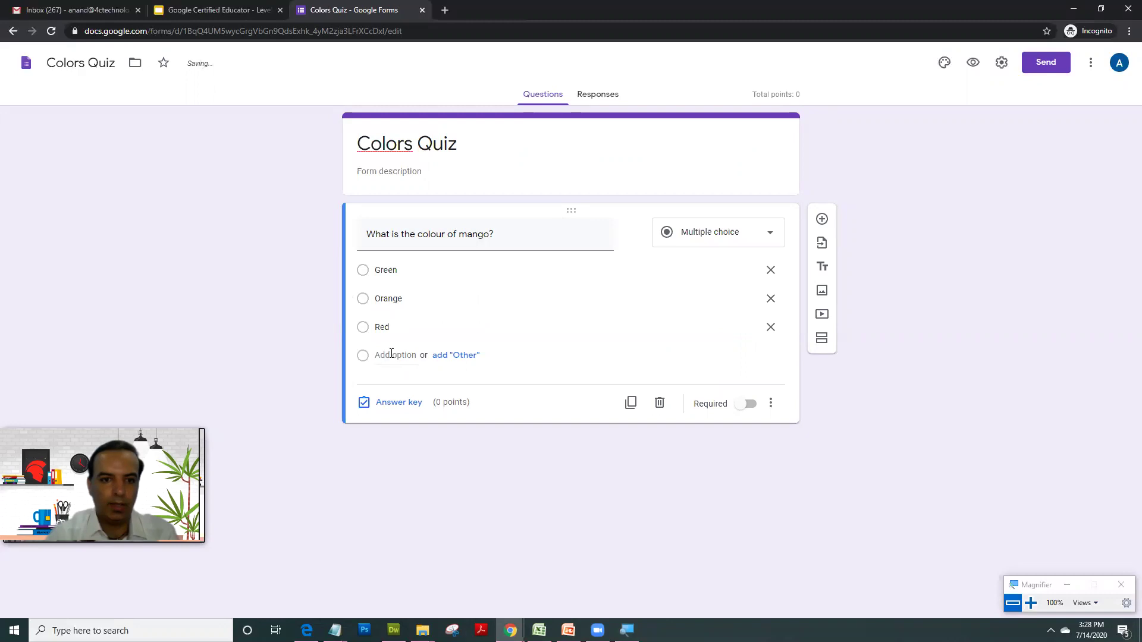
pyautogui.click(391, 355)
pyautogui.write('Yellow')
pyautogui.click(432, 462)
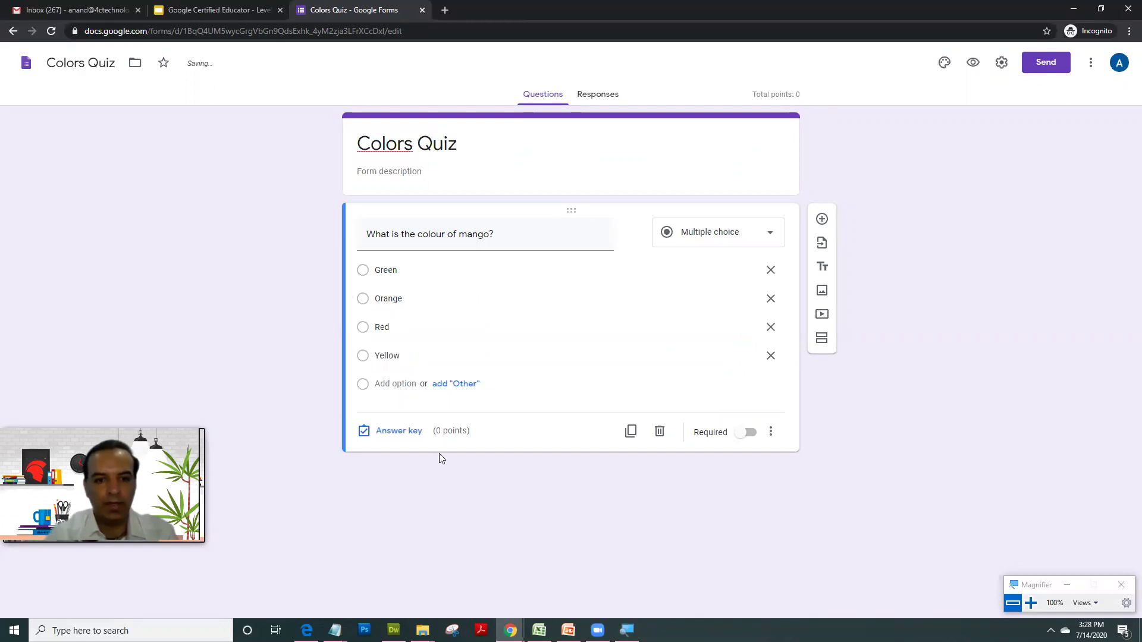
# - Mark Yellow correct and save feedback for correct and incorrect answers
pyautogui.click(389, 435)
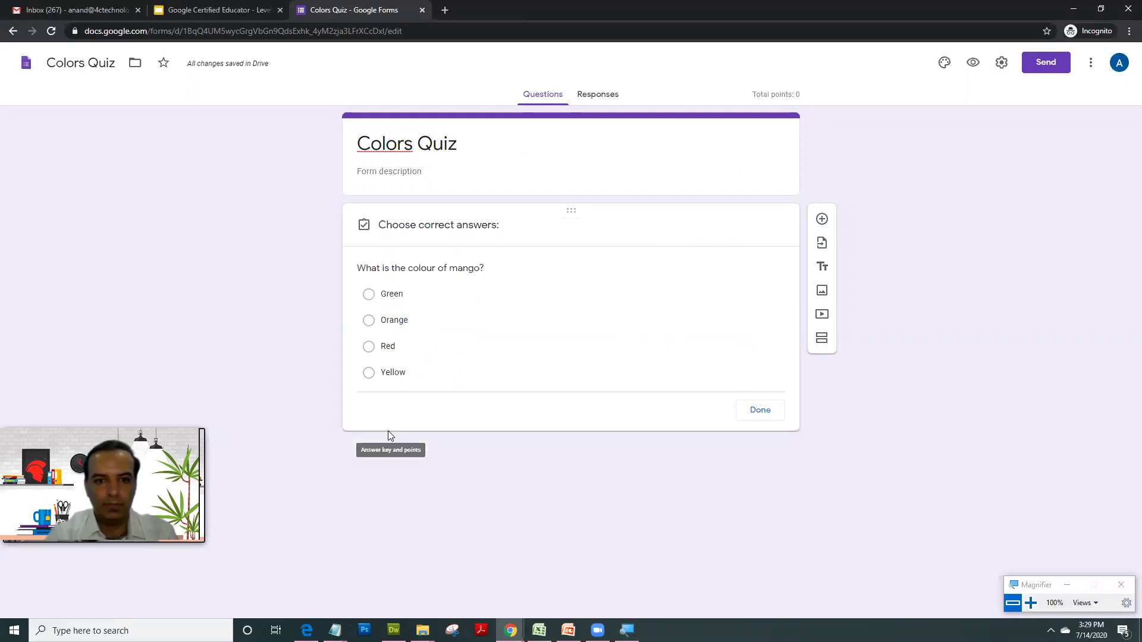
pyautogui.click(369, 376)
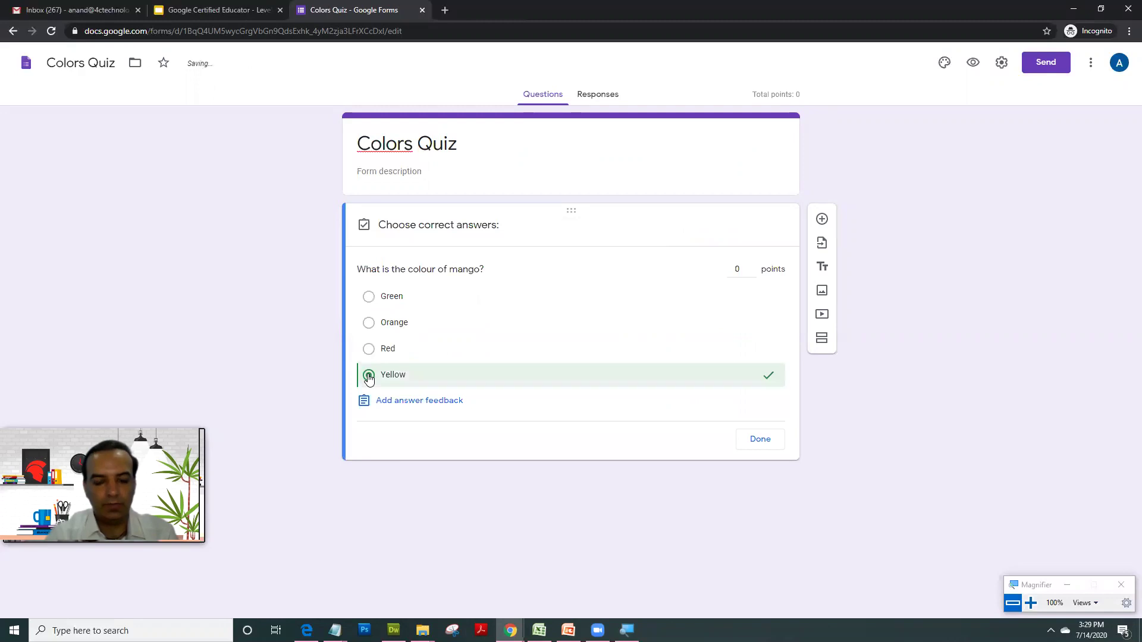
pyautogui.click(395, 402)
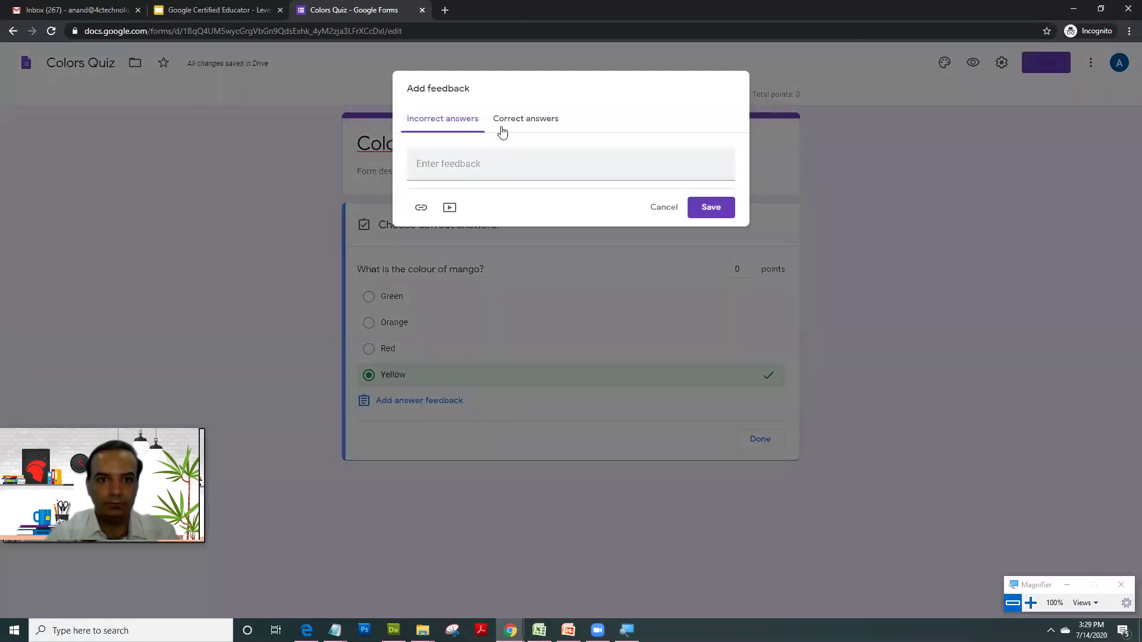
pyautogui.click(507, 122)
pyautogui.click(484, 166)
pyautogui.write('Mango is the right ')
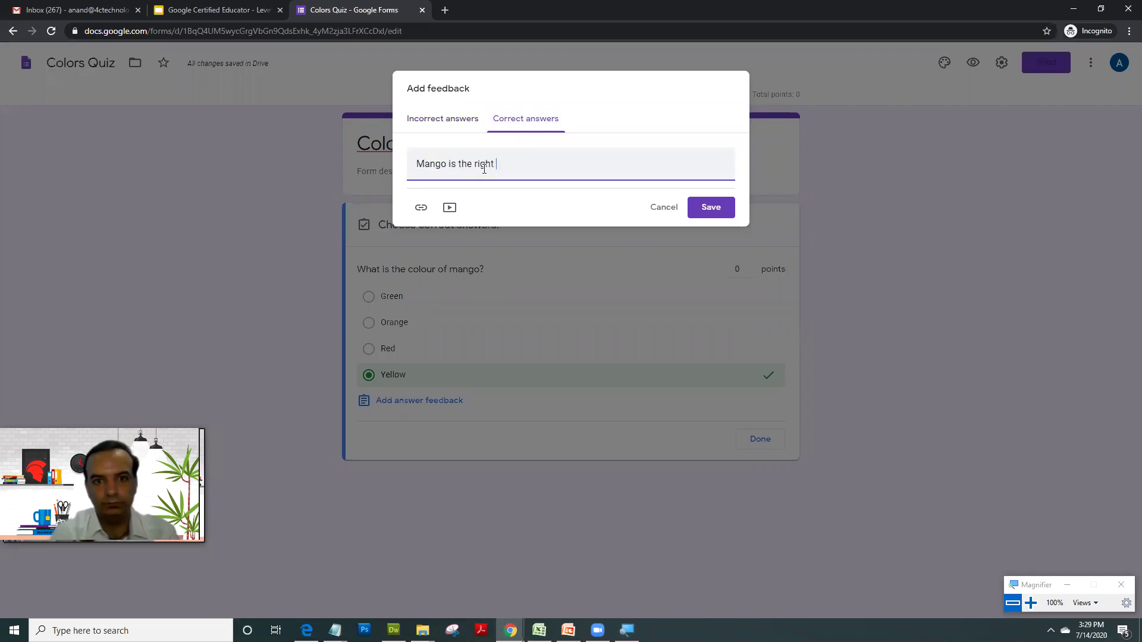
pyautogui.write('answer well')
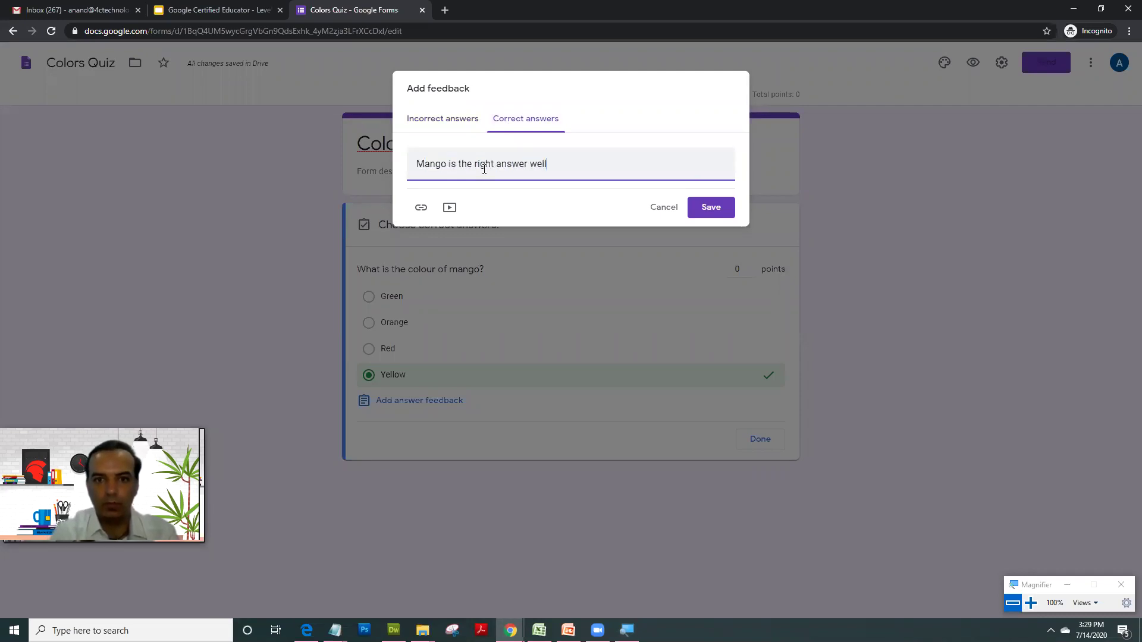
pyautogui.write(' done!')
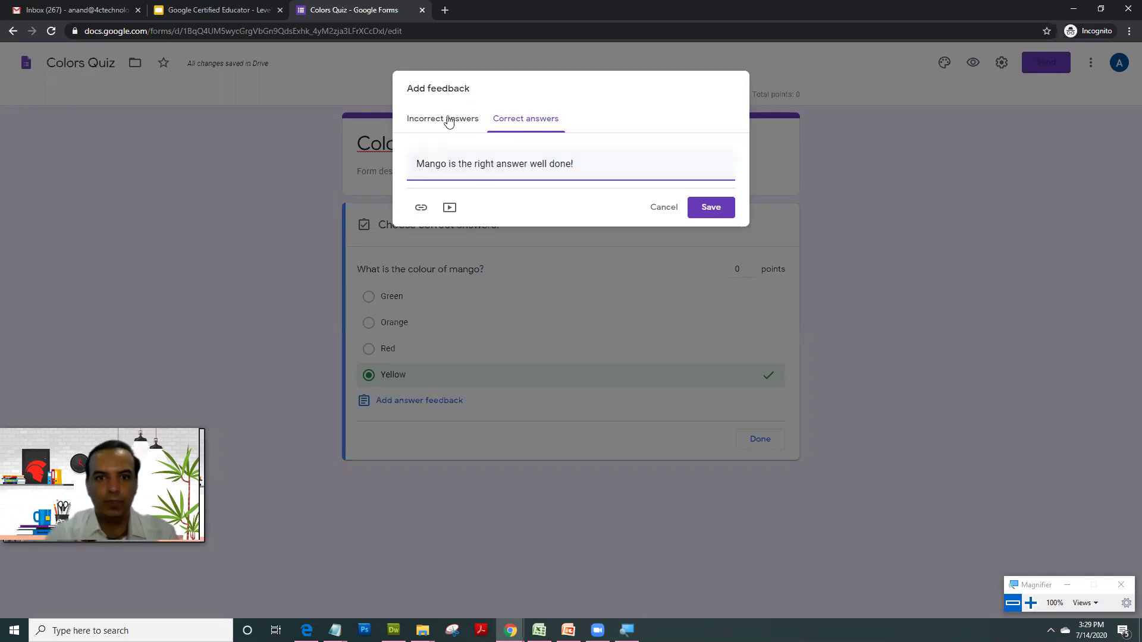
pyautogui.click(443, 119)
pyautogui.write('Oh! that')
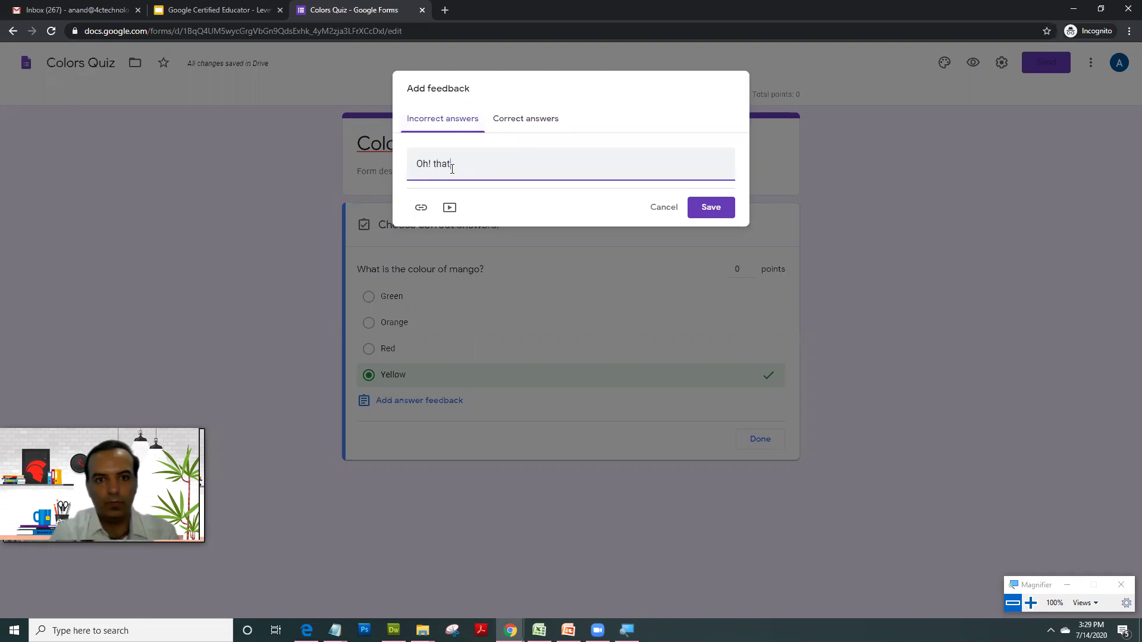
pyautogui.write('e a wrong answer')
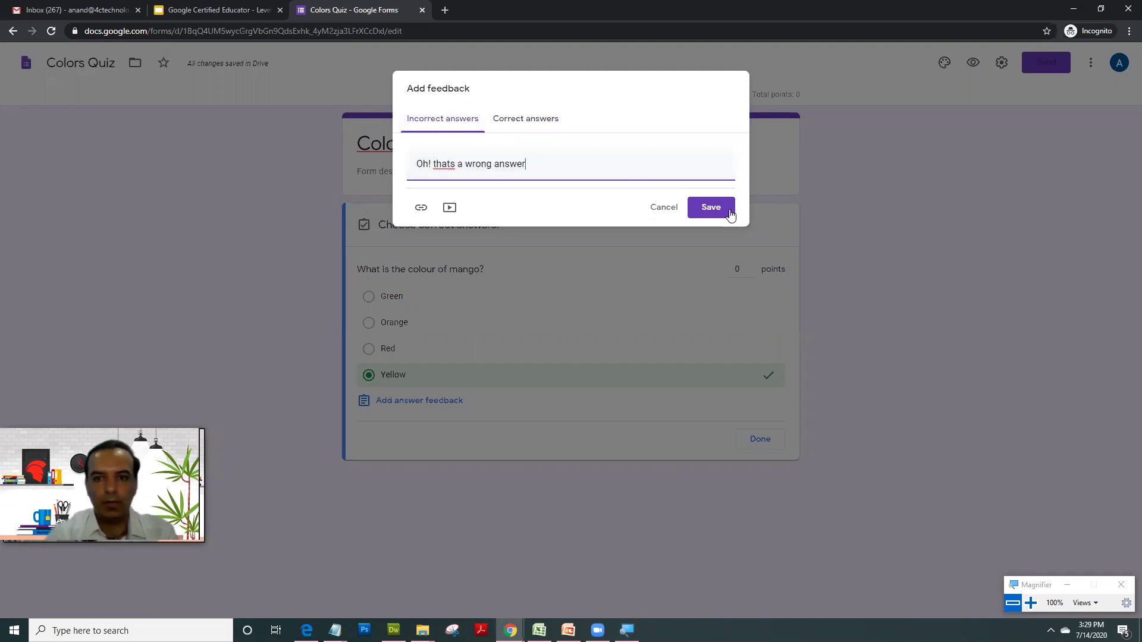
pyautogui.click(723, 209)
# - Set the mango question's value to 2 points
pyautogui.click(748, 273)
pyautogui.click(751, 265)
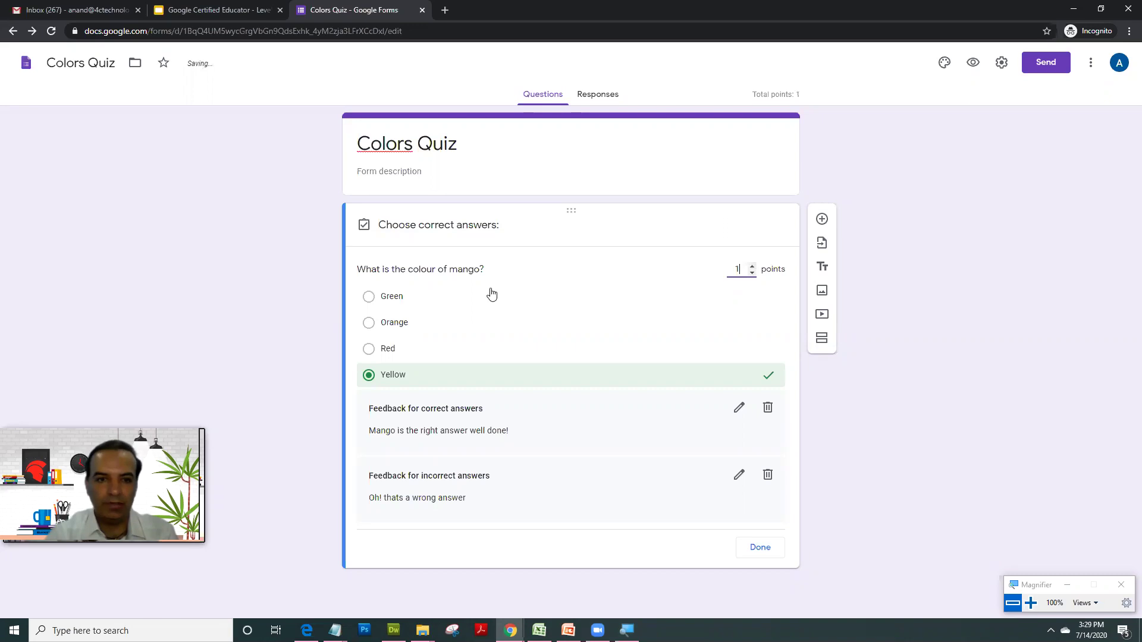
pyautogui.click(752, 266)
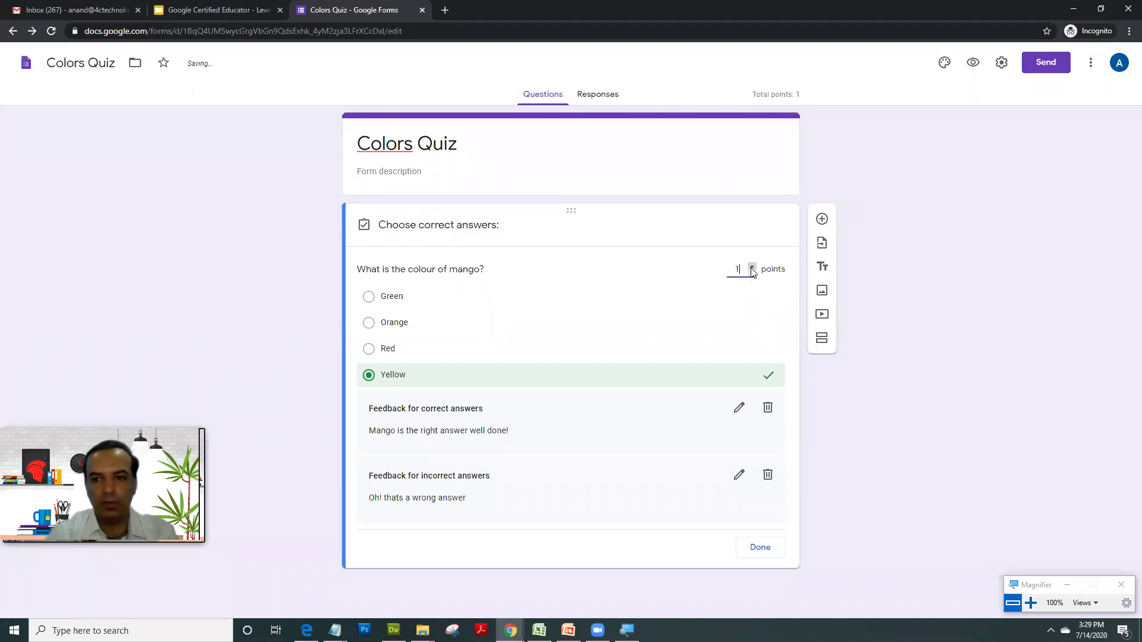
pyautogui.click(751, 265)
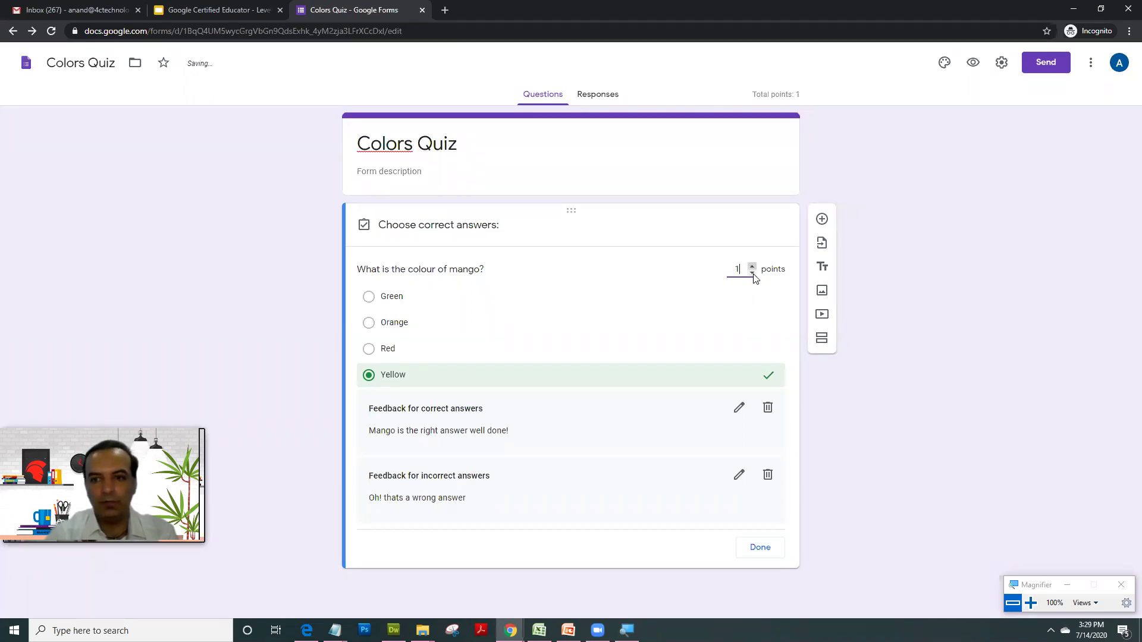
# - Make the mango question required, duplicate it and change 'mango' to 'apple'
pyautogui.click(760, 546)
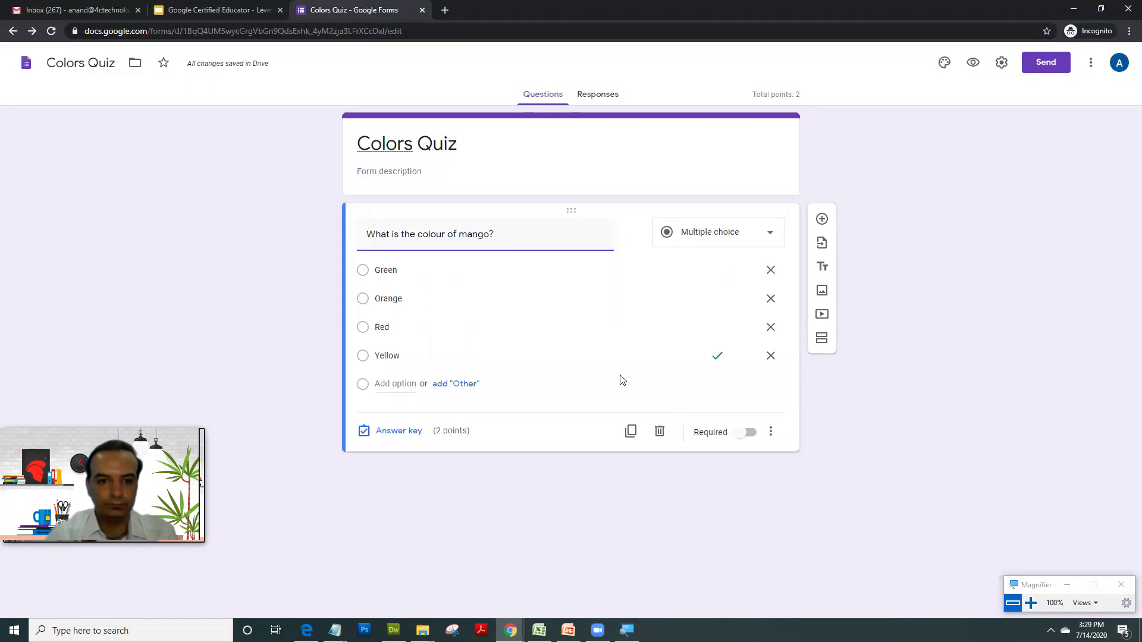
pyautogui.click(749, 434)
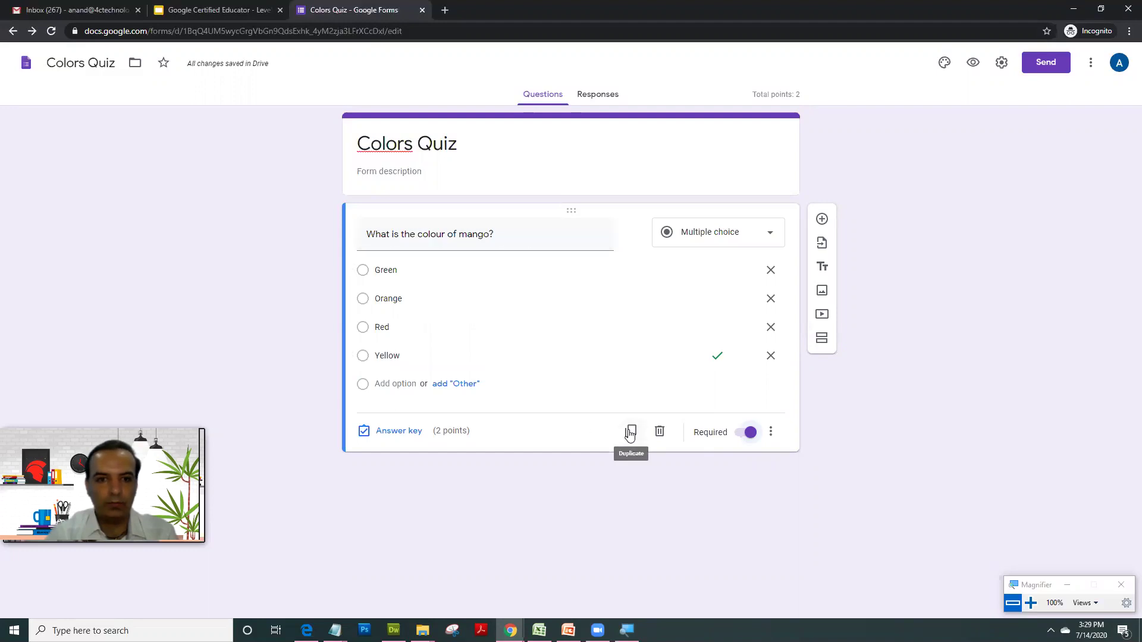
pyautogui.click(630, 432)
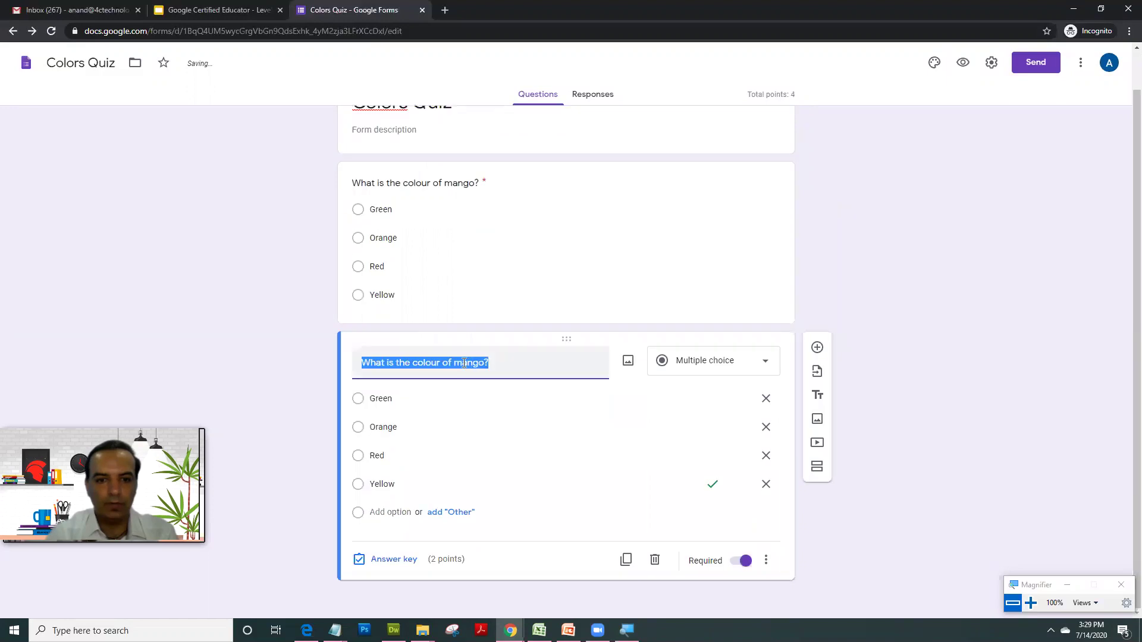
pyautogui.click(453, 363)
pyautogui.moveTo(454, 363); pyautogui.dragTo(483, 365)
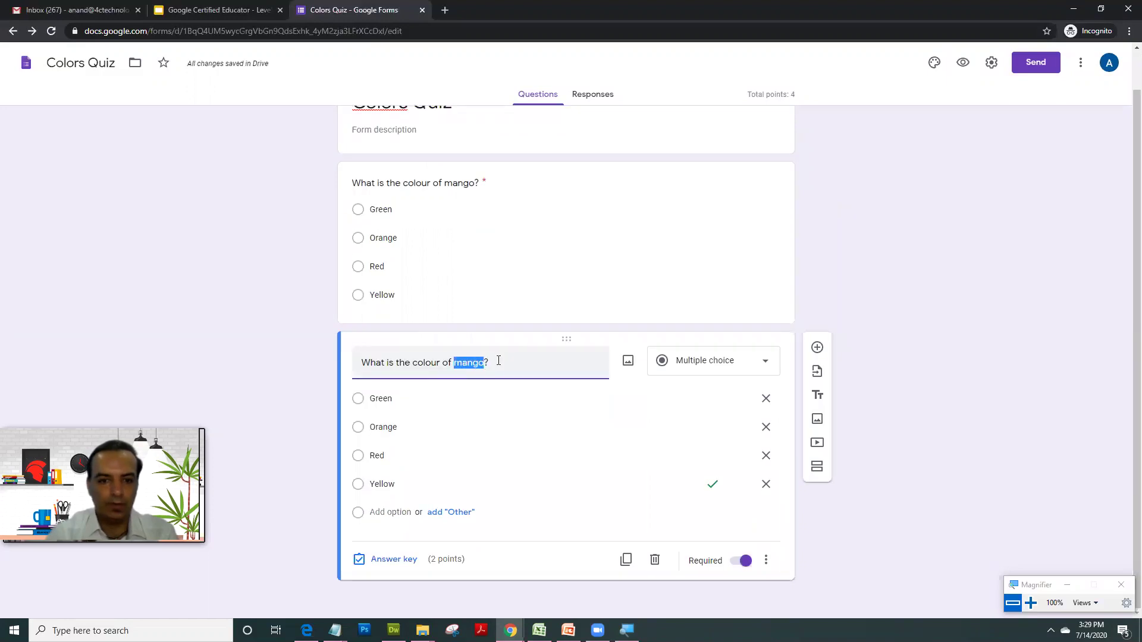
pyautogui.write('apple')
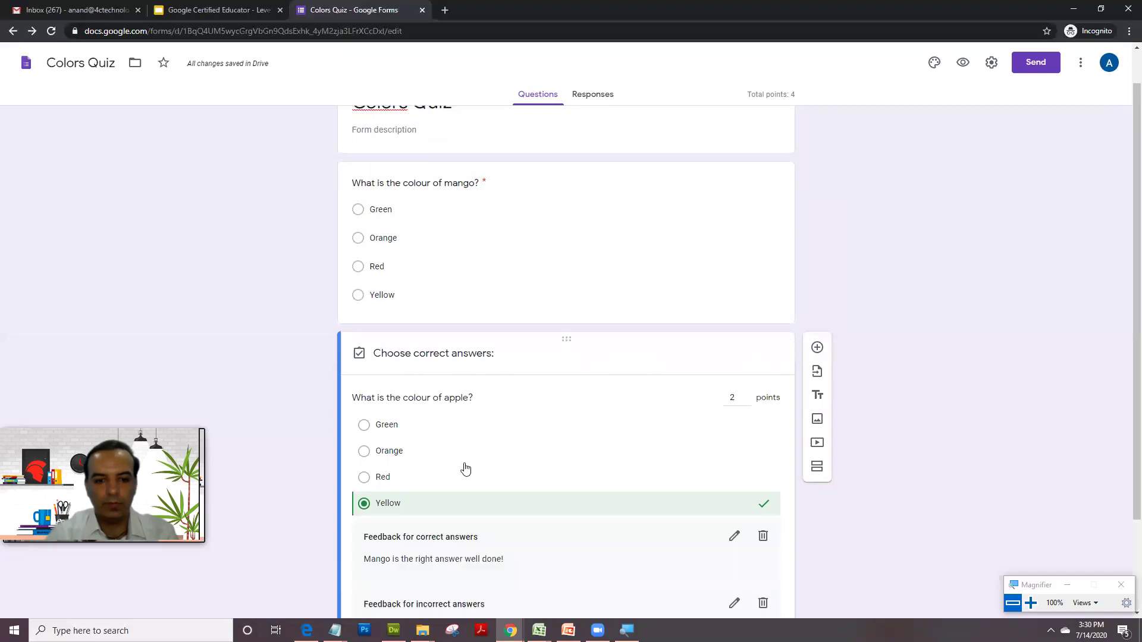
# - Mark Red as the apple question's correct answer, worth 1 point
pyautogui.scroll(-2, 377, 351)
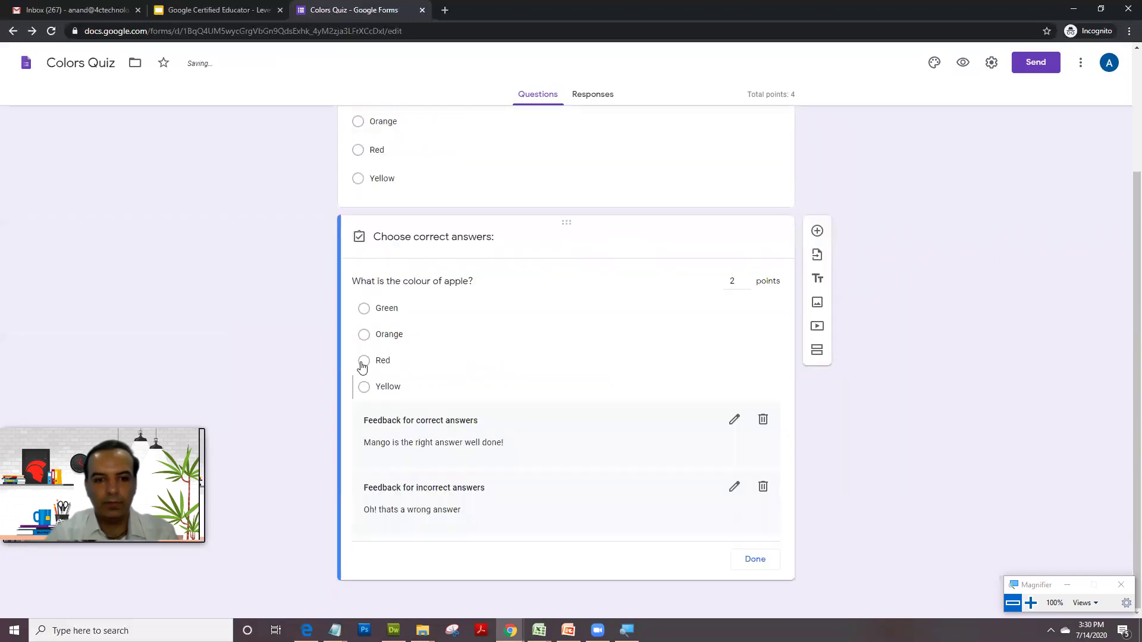
pyautogui.click(375, 362)
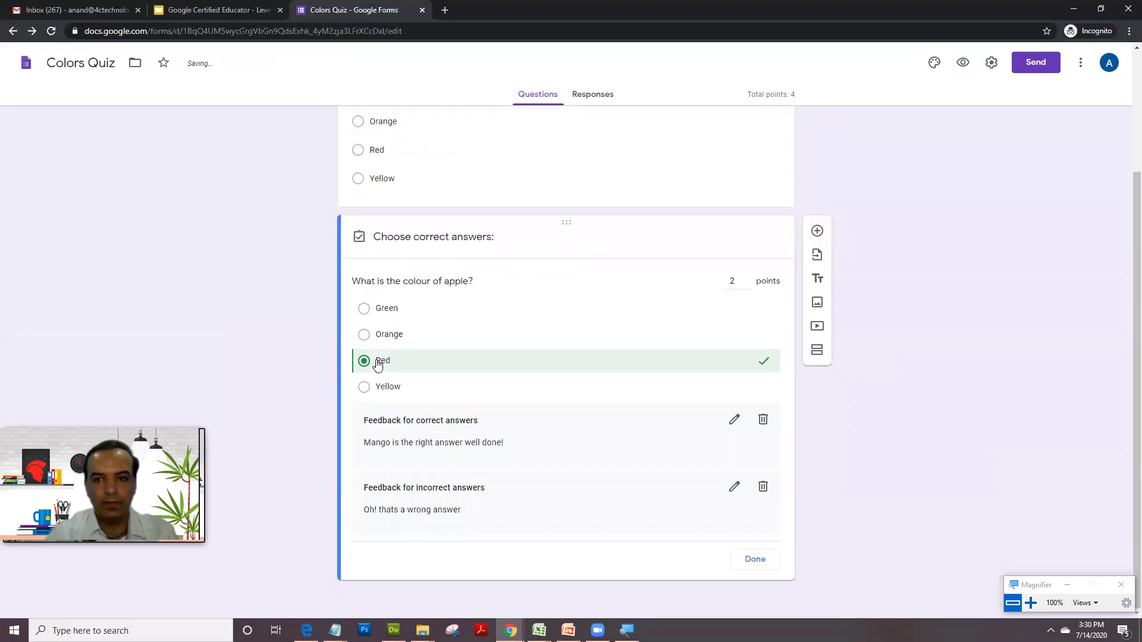
pyautogui.click(747, 285)
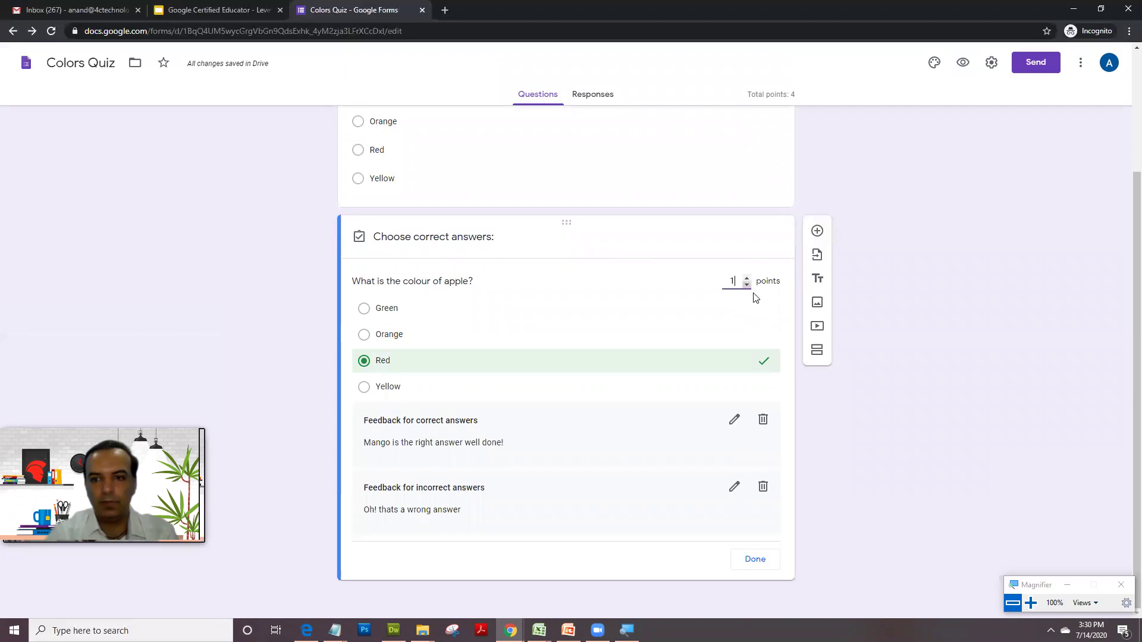
pyautogui.click(754, 559)
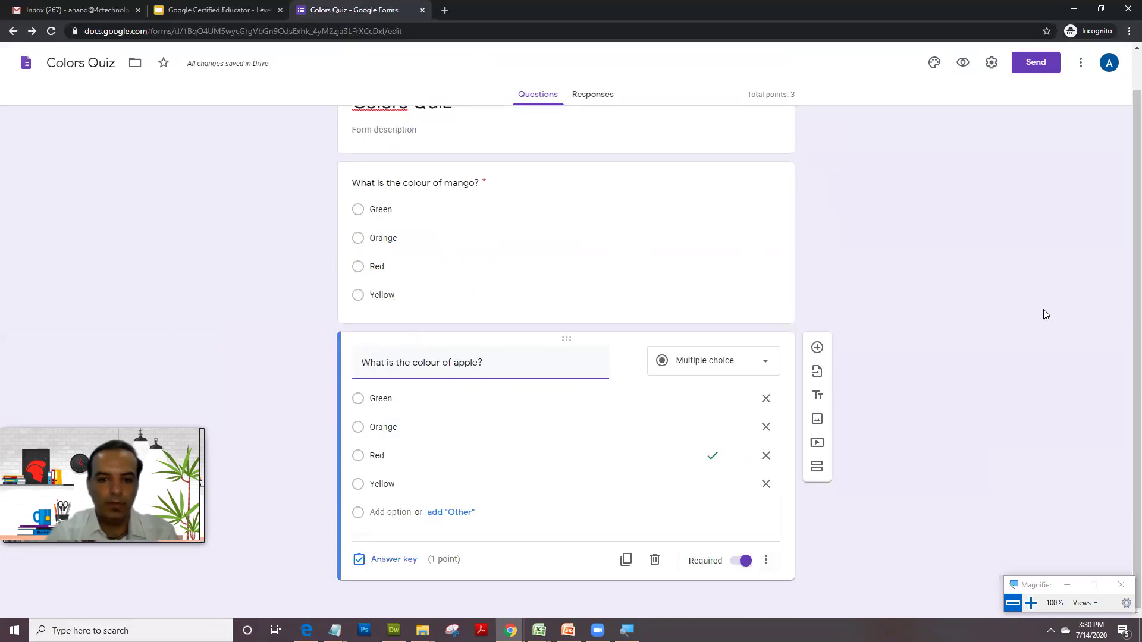
# - Duplicate the apple question and retitle it 'What is the colour of banana'
pyautogui.click(627, 562)
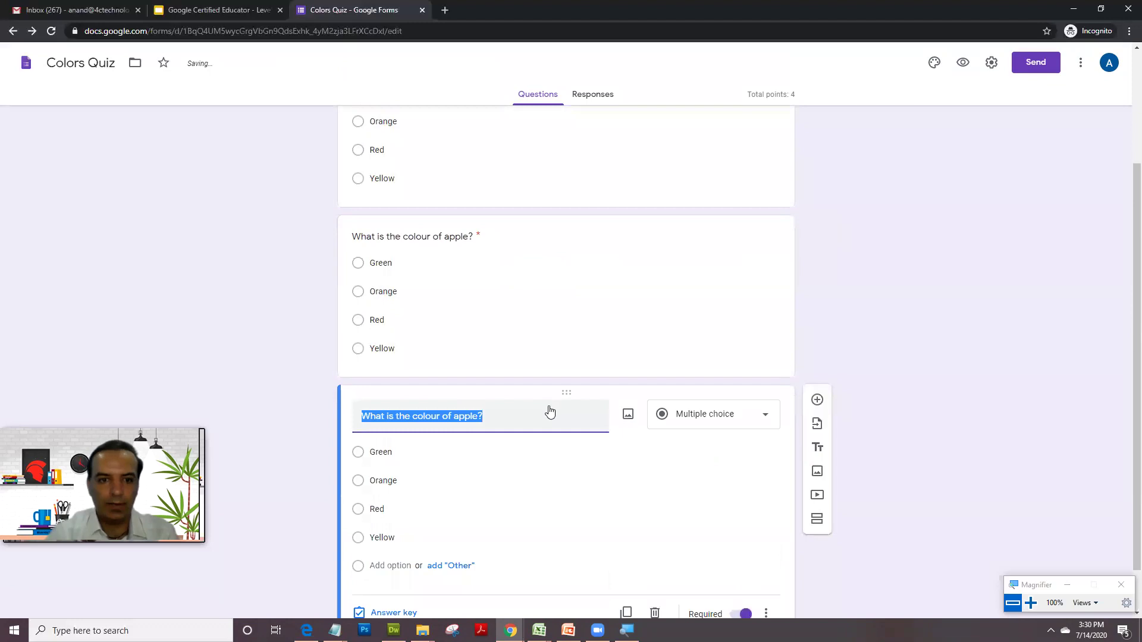
pyautogui.write('What is the col')
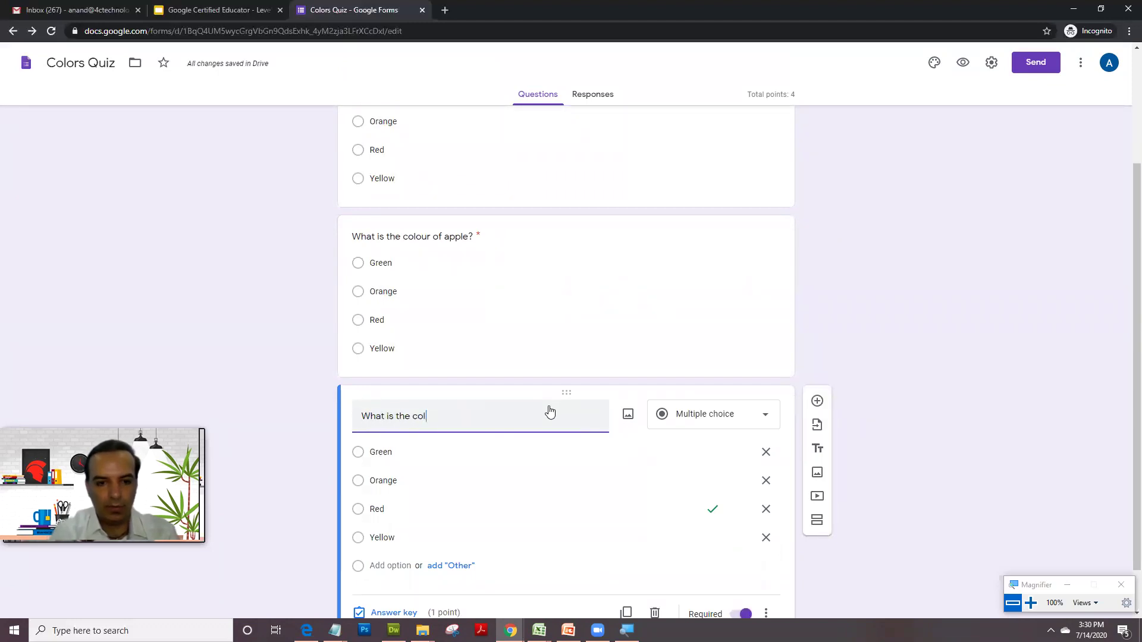
pyautogui.write('our of')
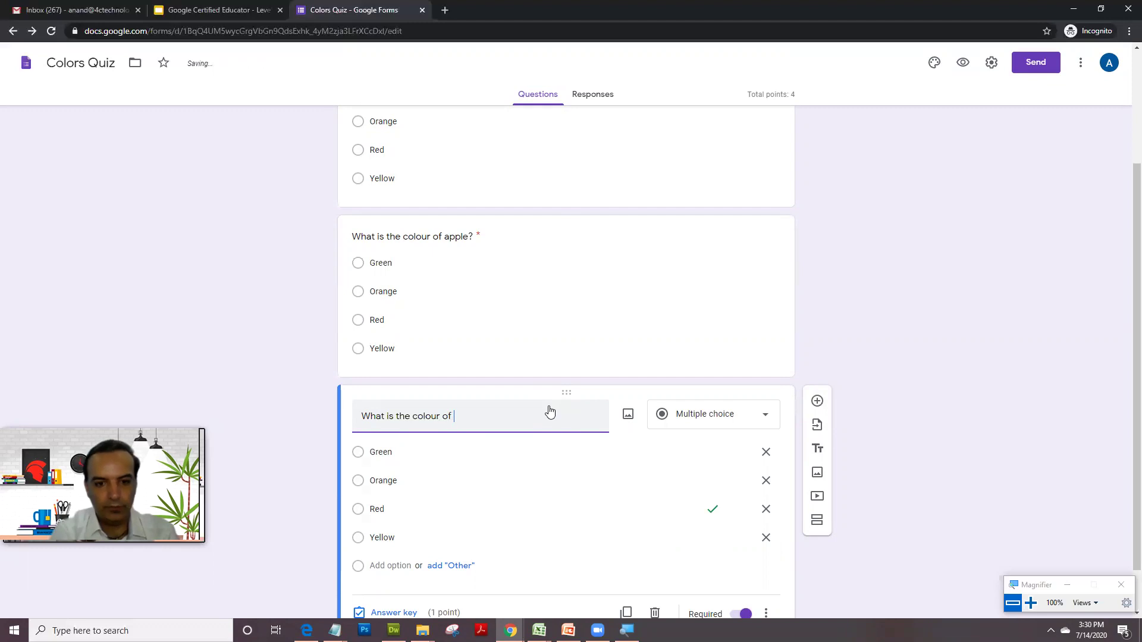
pyautogui.write(' rose')
pyautogui.press('BackSpace')
pyautogui.press('BackSpace')
pyautogui.press('BackSpace')
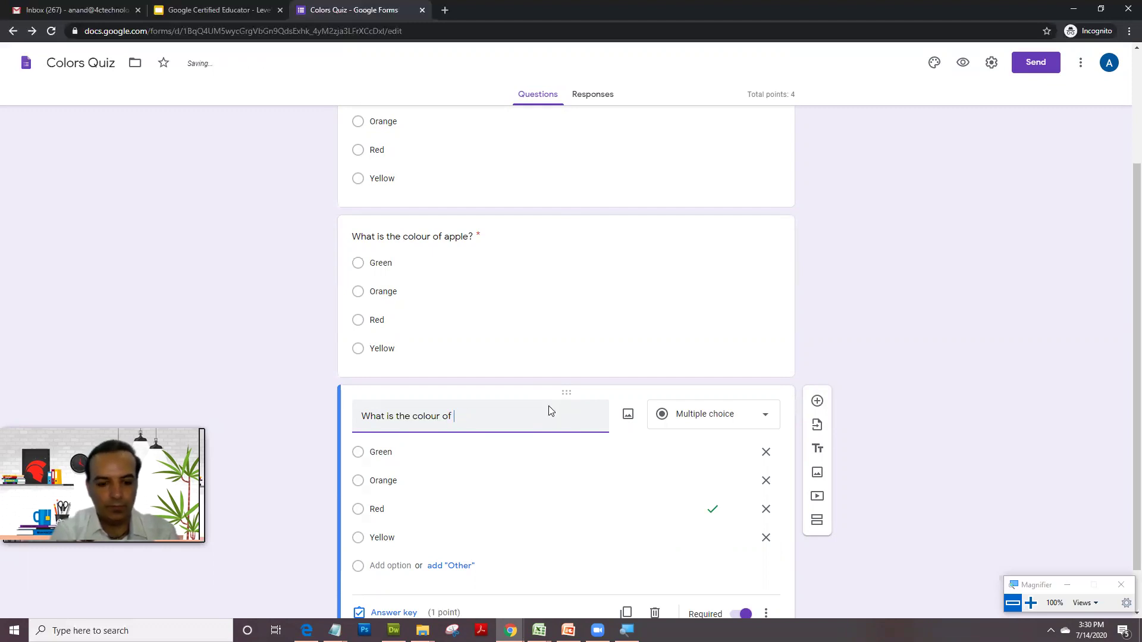
pyautogui.write('banana')
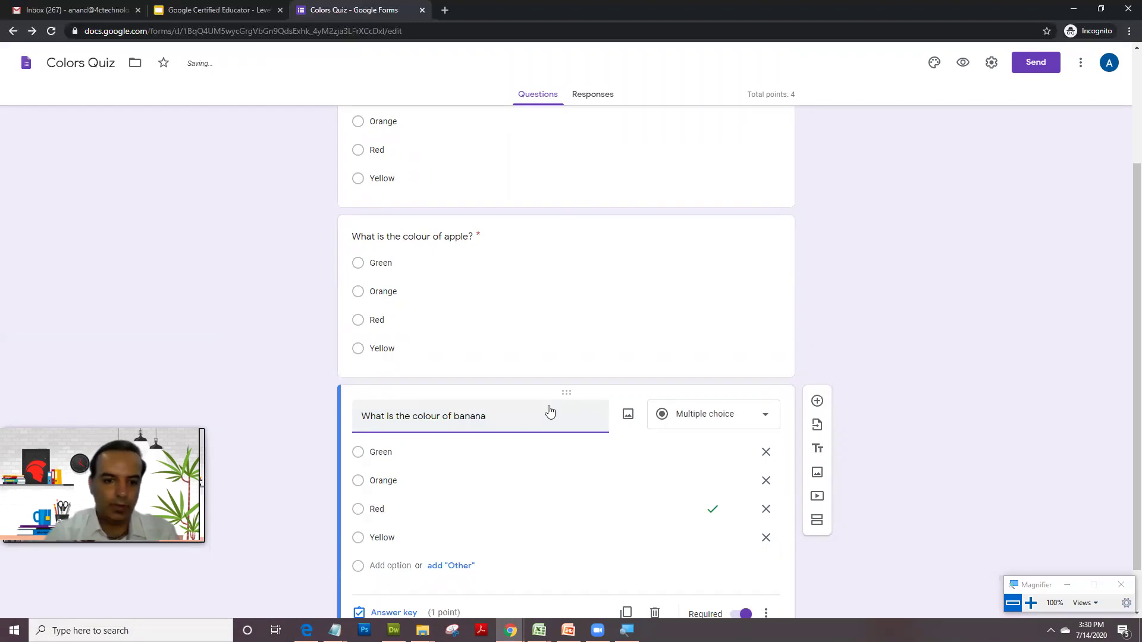
# - Add Yellow as a second correct answer and make the banana question worth 3 points
pyautogui.scroll(-1, 399, 553)
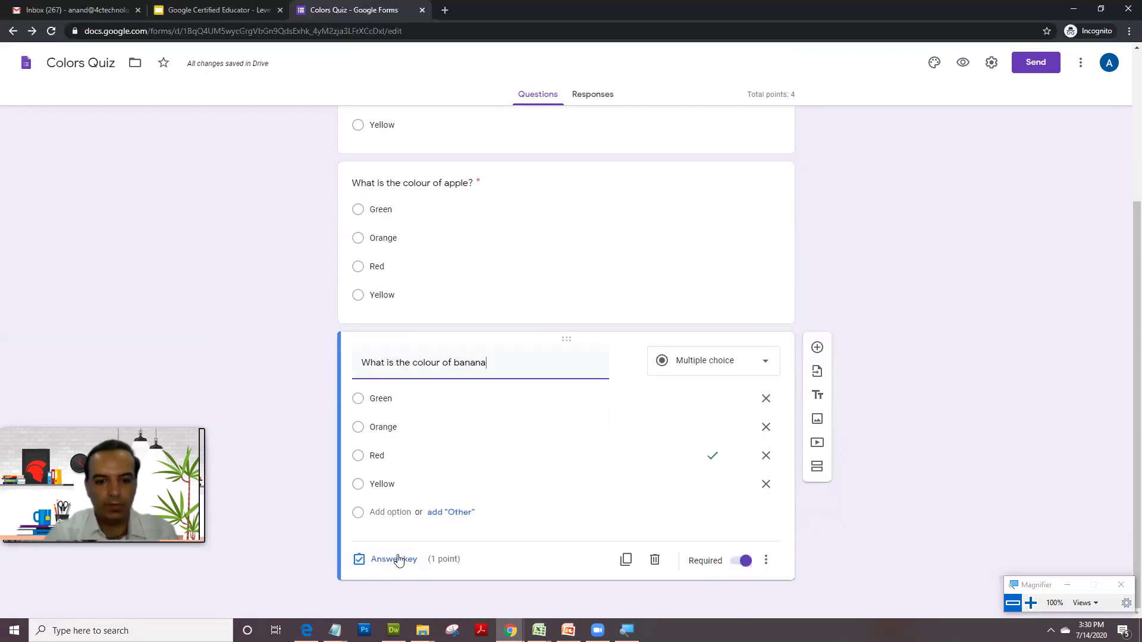
pyautogui.click(396, 558)
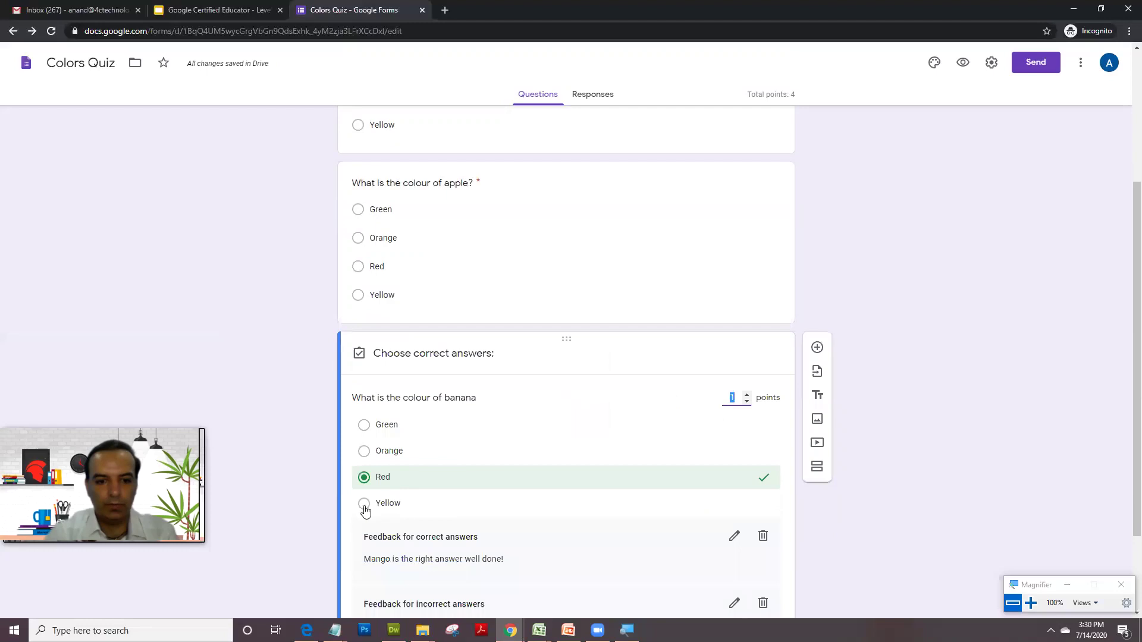
pyautogui.click(364, 504)
pyautogui.click(747, 395)
pyautogui.scroll(-2, 971, 337)
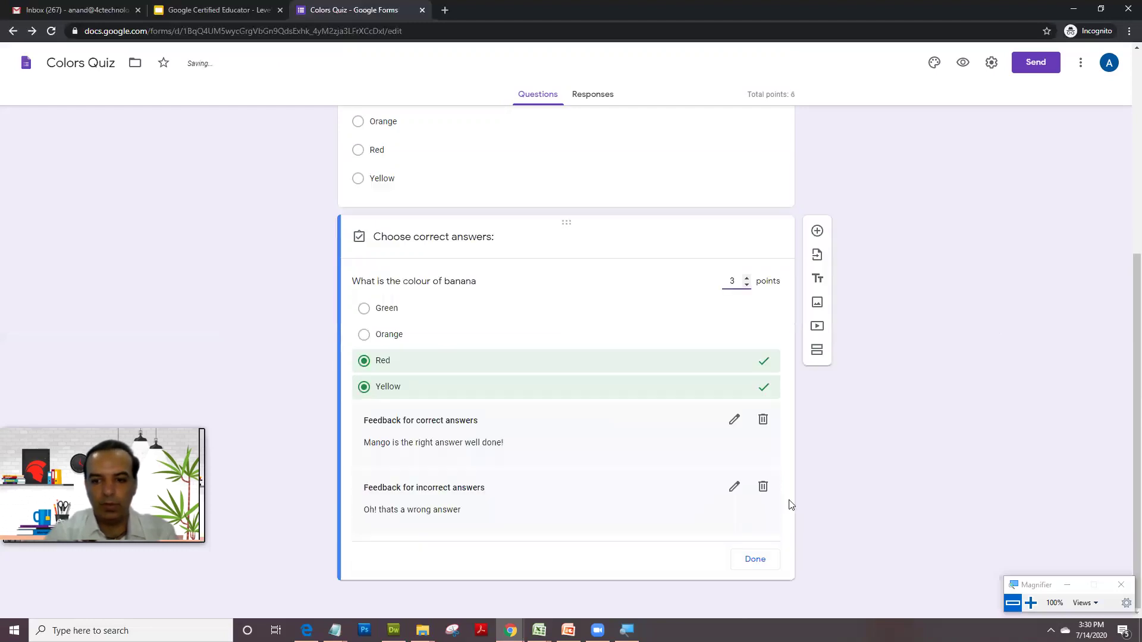
pyautogui.click(760, 560)
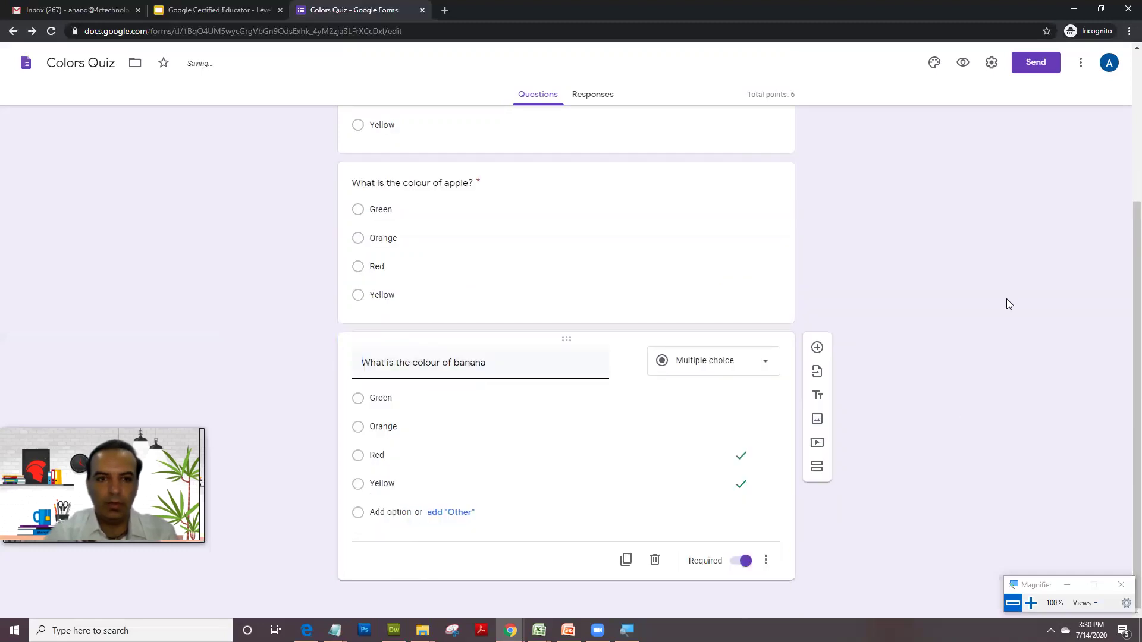
# - Email the Colors Quiz to the recipient chosen from the address suggestions
pyautogui.scroll(4, 1007, 299)
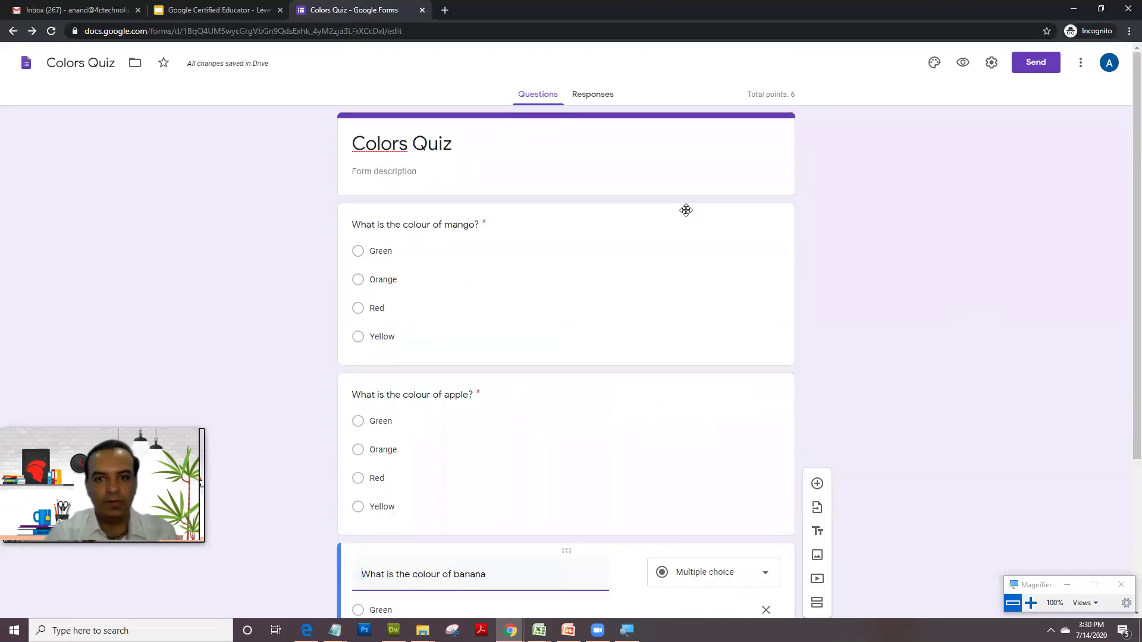
pyautogui.scroll(-1, 688, 189)
pyautogui.scroll(-2, 687, 188)
pyautogui.scroll(4, 607, 242)
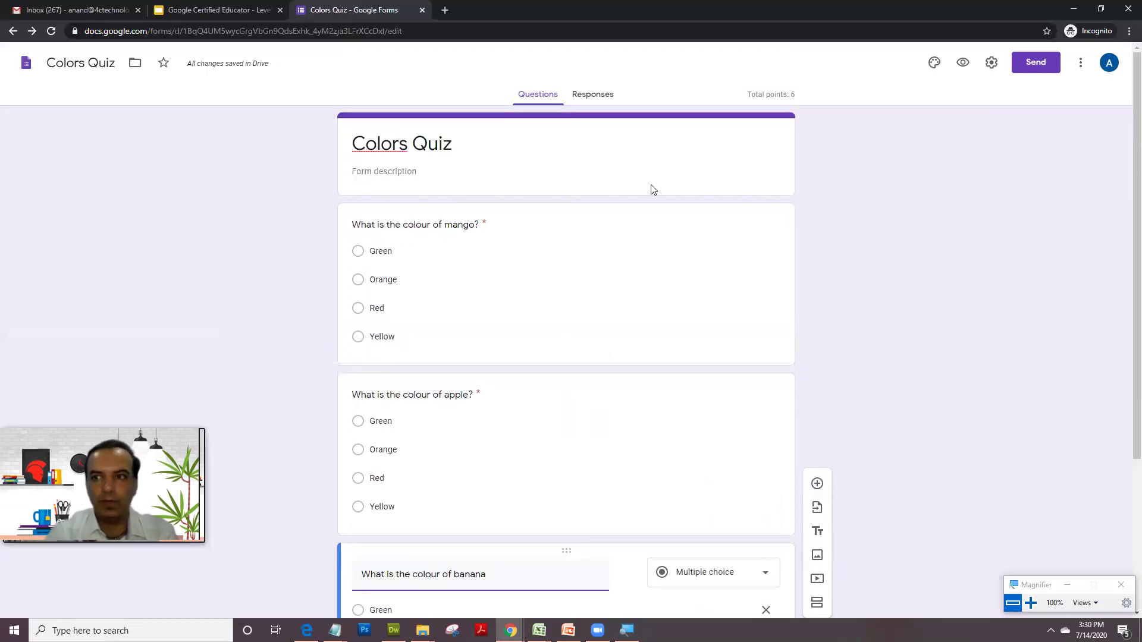
pyautogui.click(1024, 72)
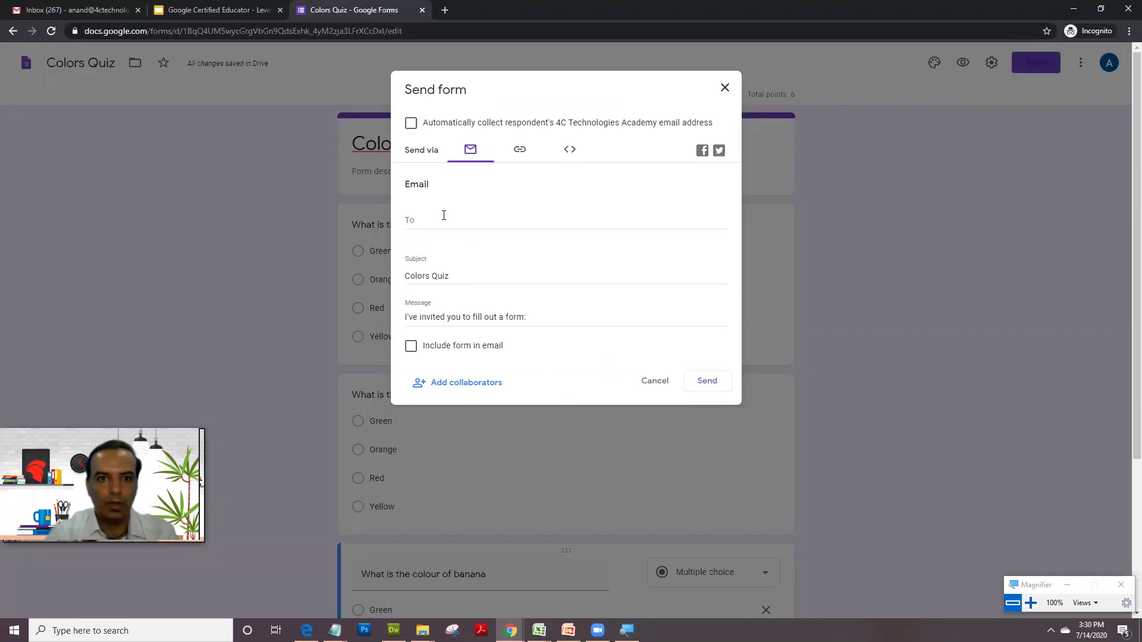
pyautogui.click(444, 216)
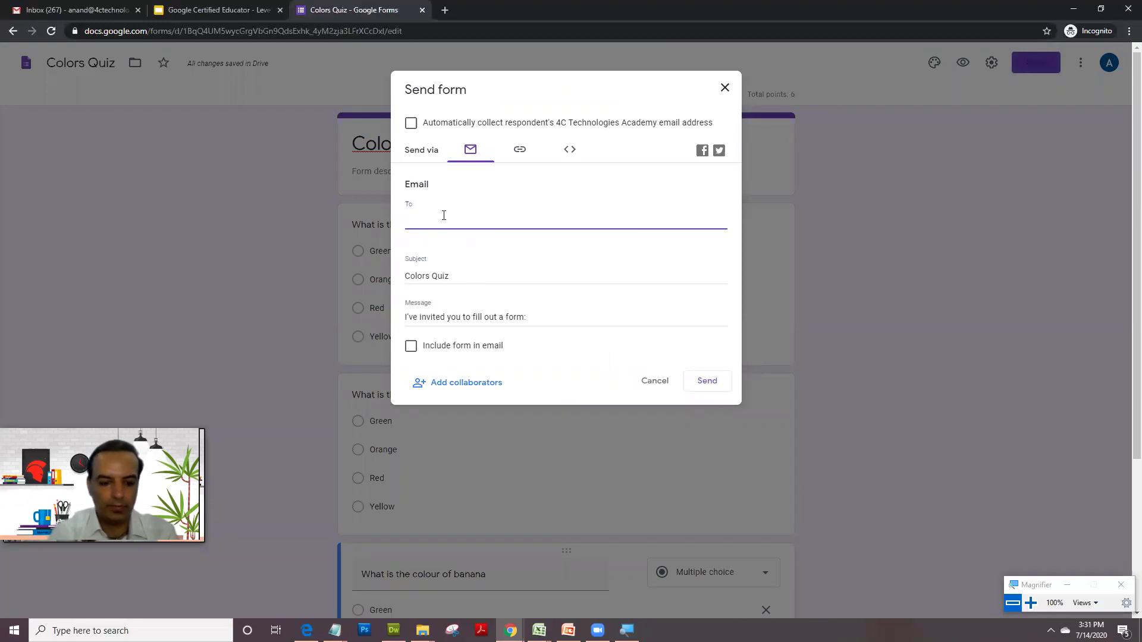
pyautogui.write('grade1')
pyautogui.press('Return')
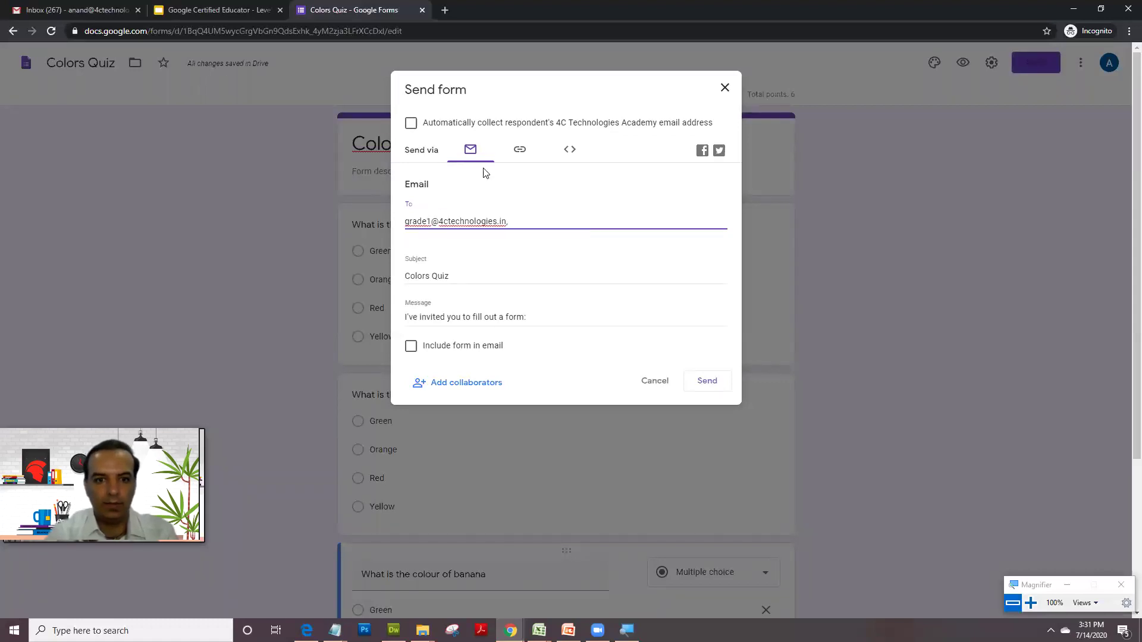
pyautogui.click(704, 384)
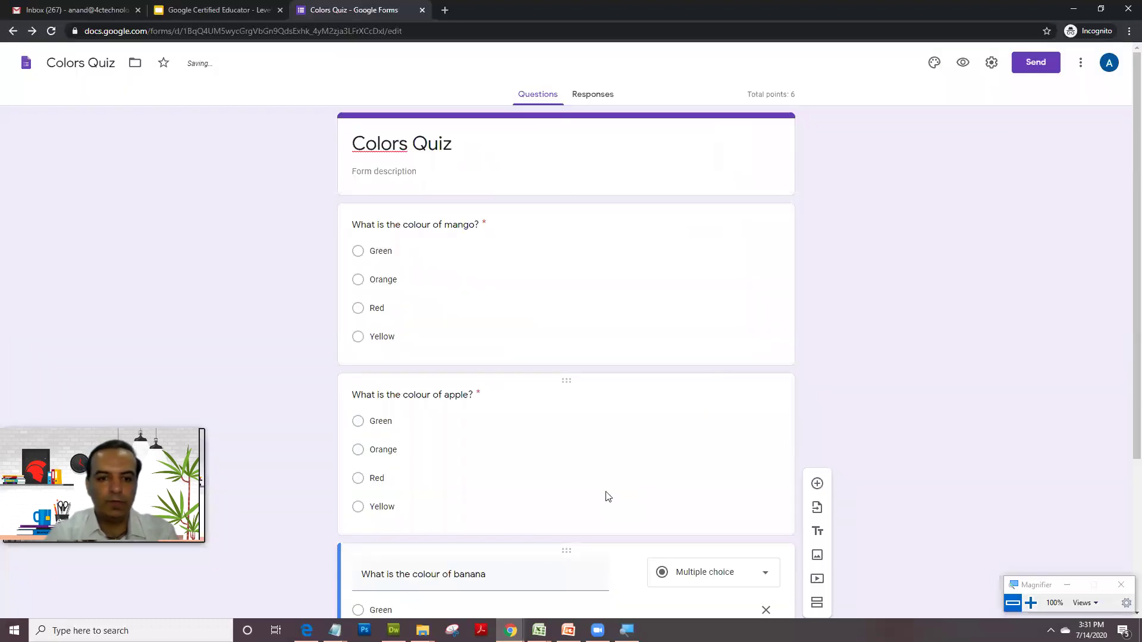
pyautogui.scroll(-2, 419, 202)
pyautogui.scroll(2, 419, 200)
pyautogui.click(232, 10)
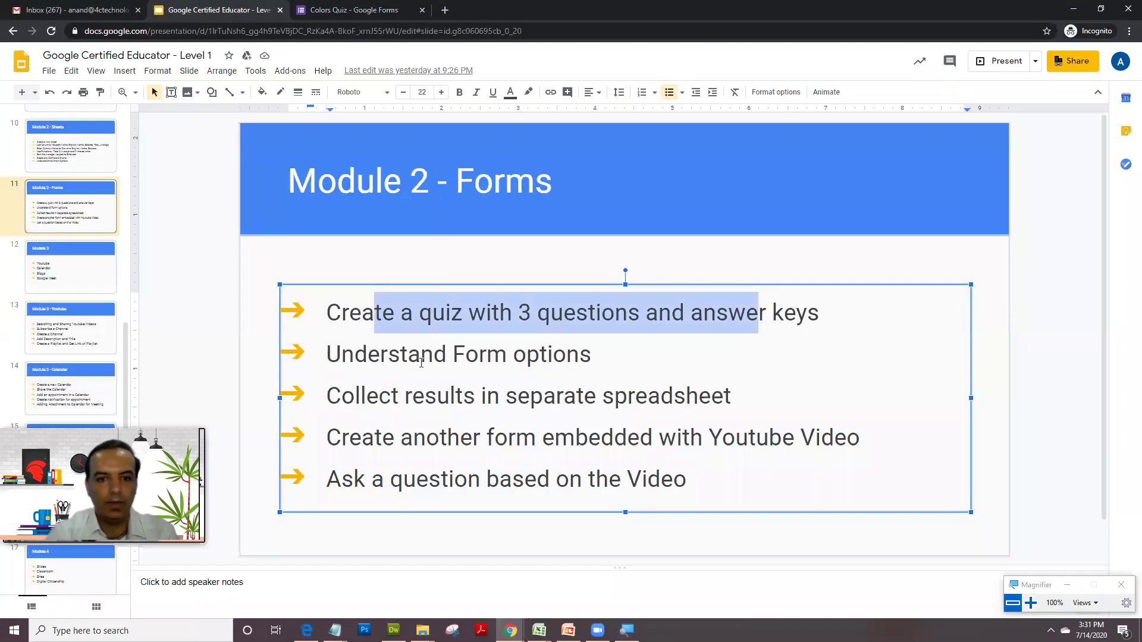
pyautogui.click(421, 355)
pyautogui.moveTo(327, 354); pyautogui.dragTo(593, 357)
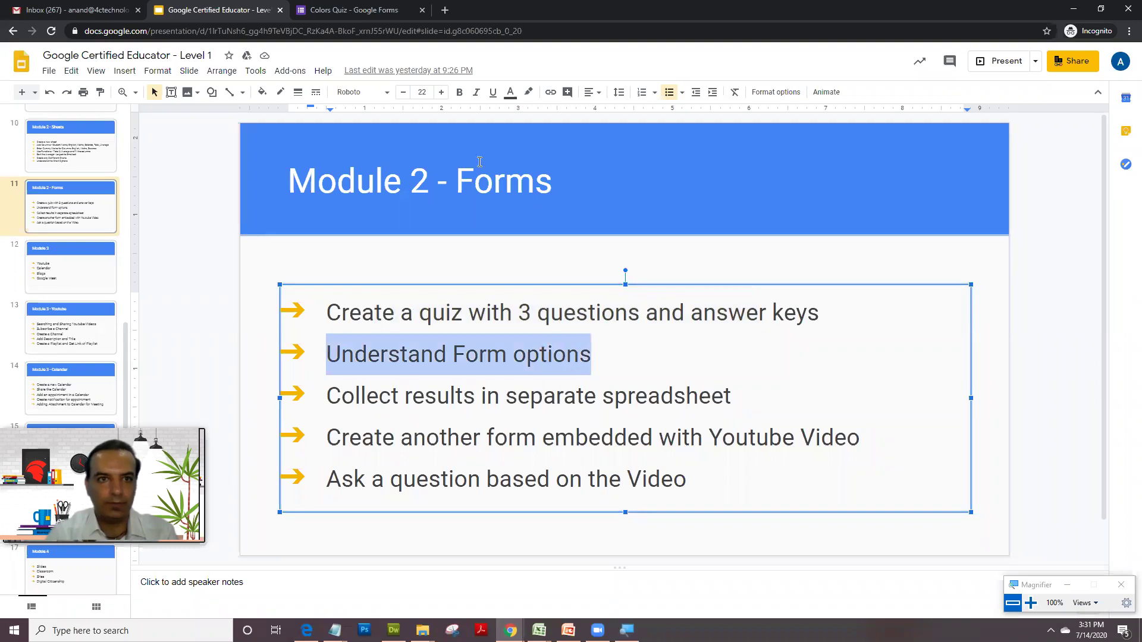
pyautogui.click(375, 10)
pyautogui.click(208, 10)
pyautogui.click(374, 397)
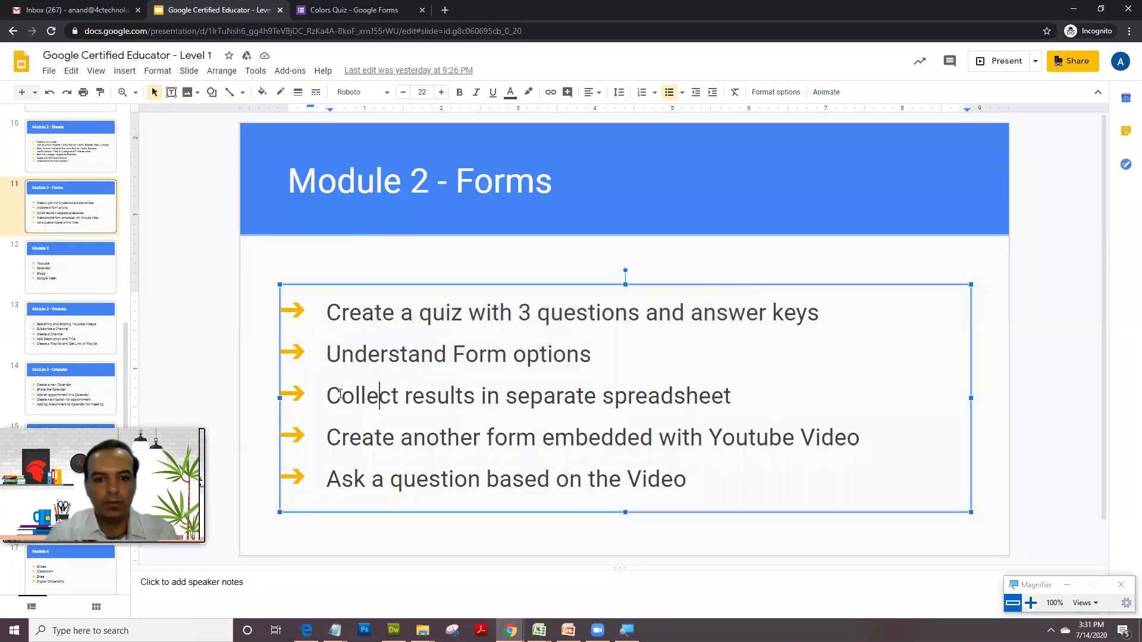
pyautogui.moveTo(326, 396); pyautogui.dragTo(744, 394)
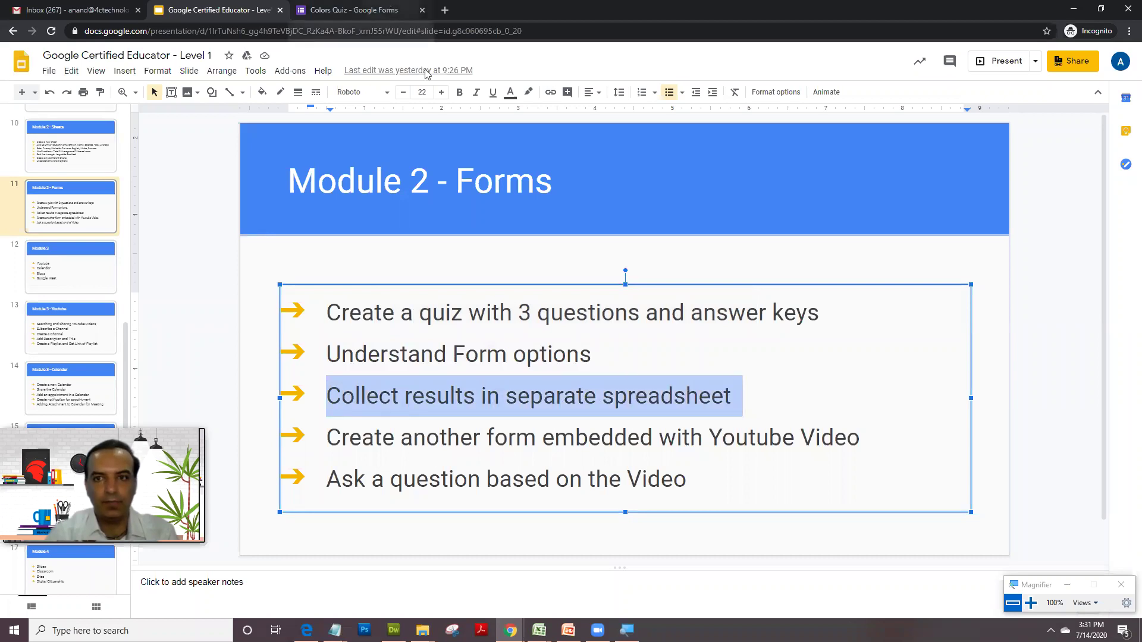
pyautogui.click(381, 9)
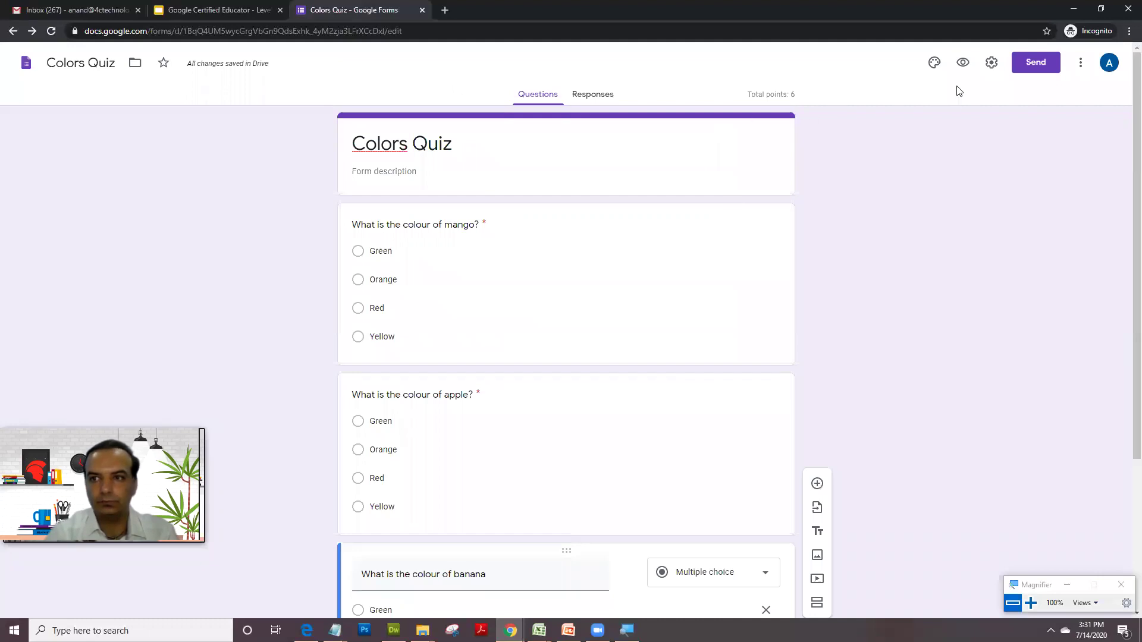
# - In Settings, leave email collection off and untick the organization-only response restriction
pyautogui.click(992, 64)
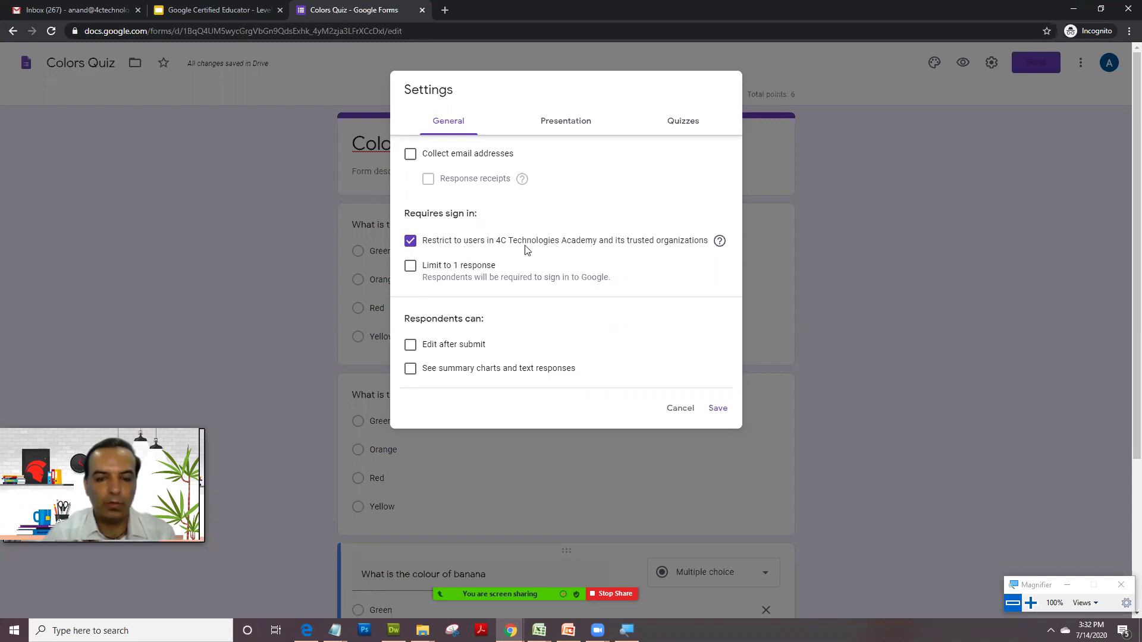
pyautogui.click(412, 154)
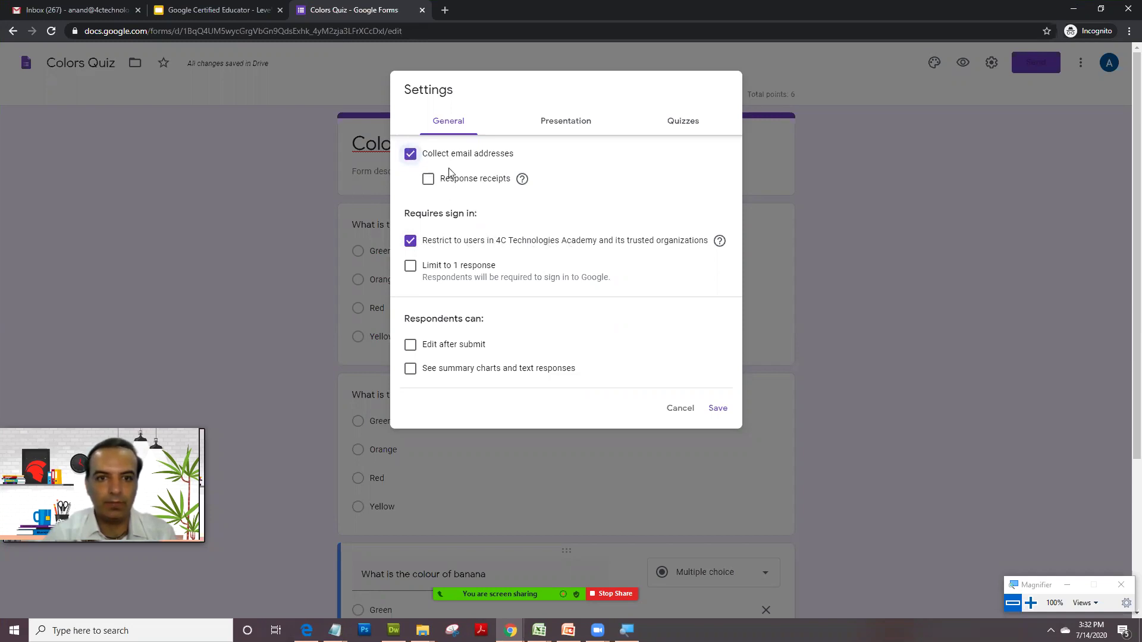
pyautogui.click(411, 155)
pyautogui.click(417, 239)
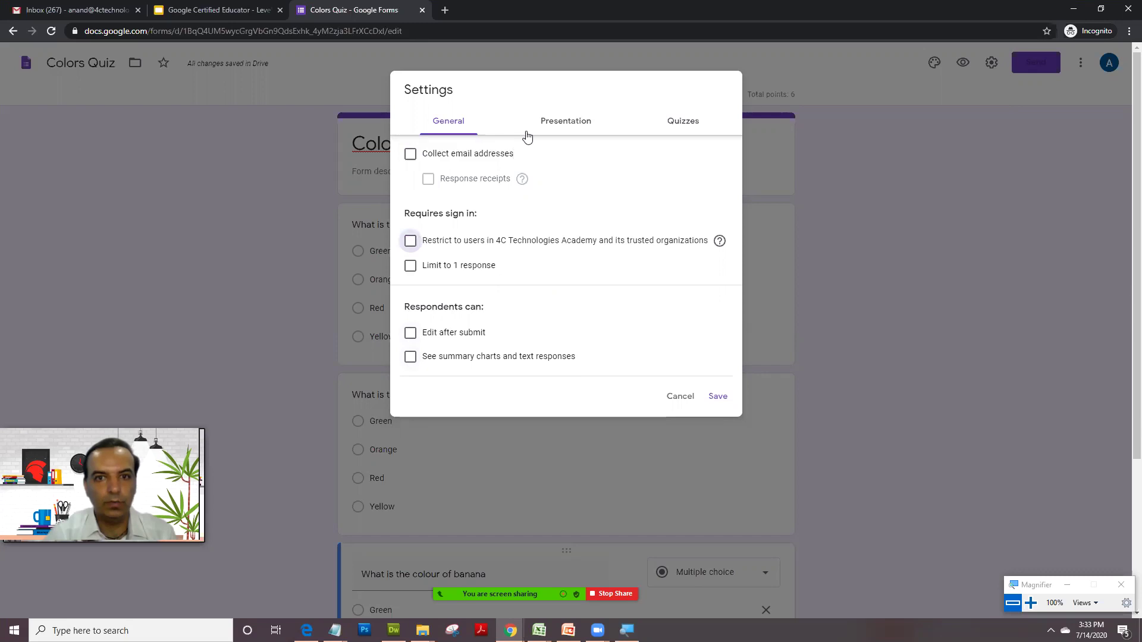
# - Turn on Shuffle question order under Presentation, then review the Quizzes options
pyautogui.click(548, 131)
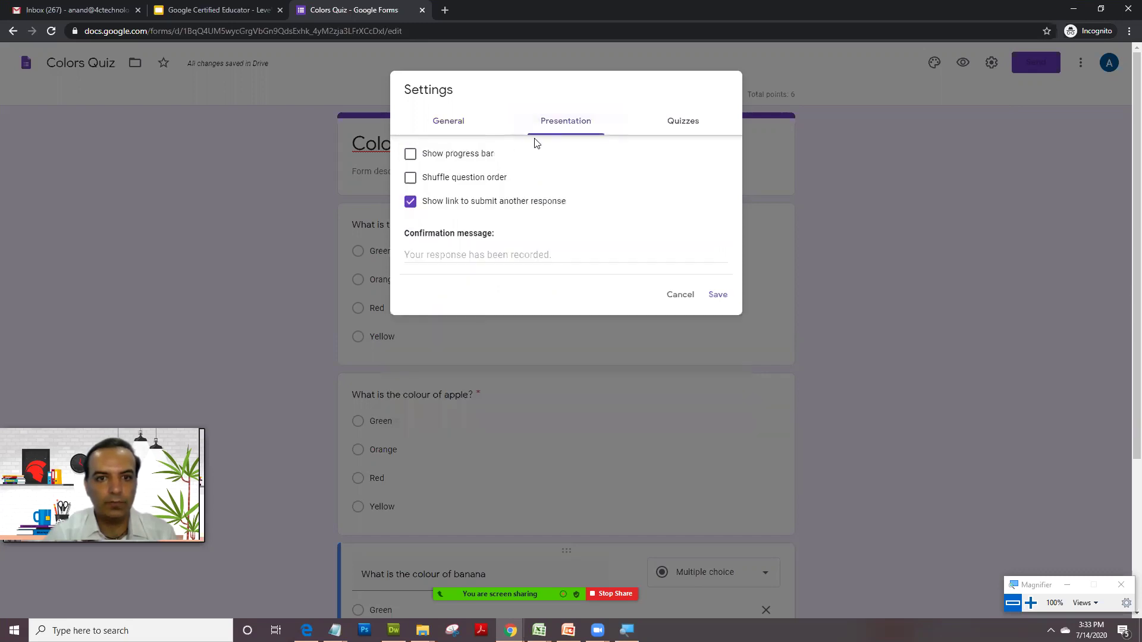
pyautogui.click(411, 181)
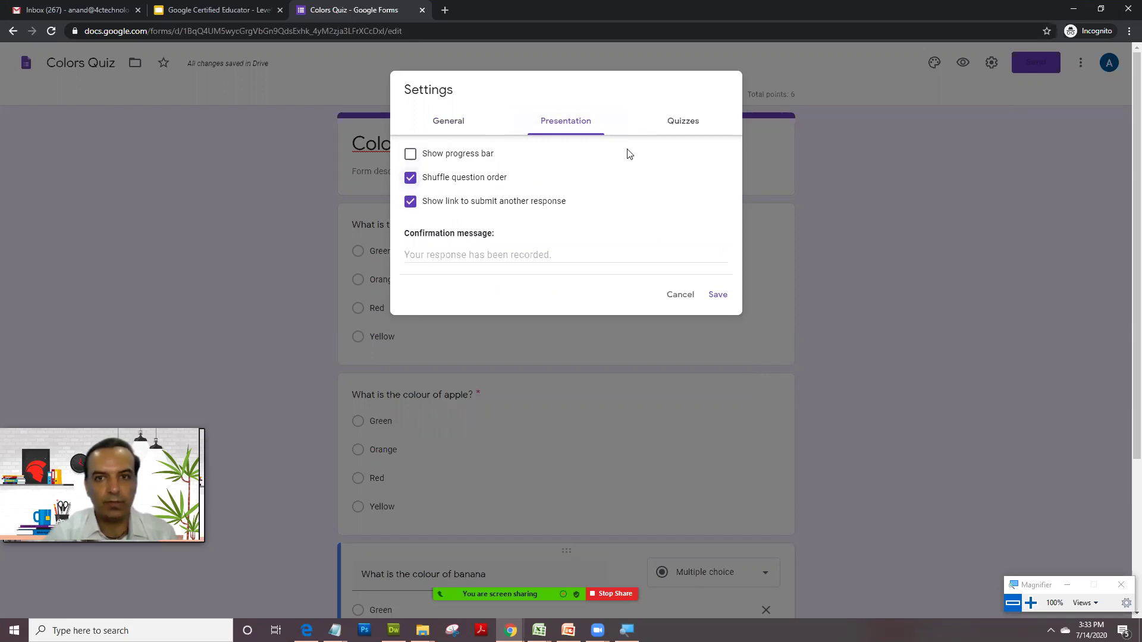
pyautogui.click(665, 126)
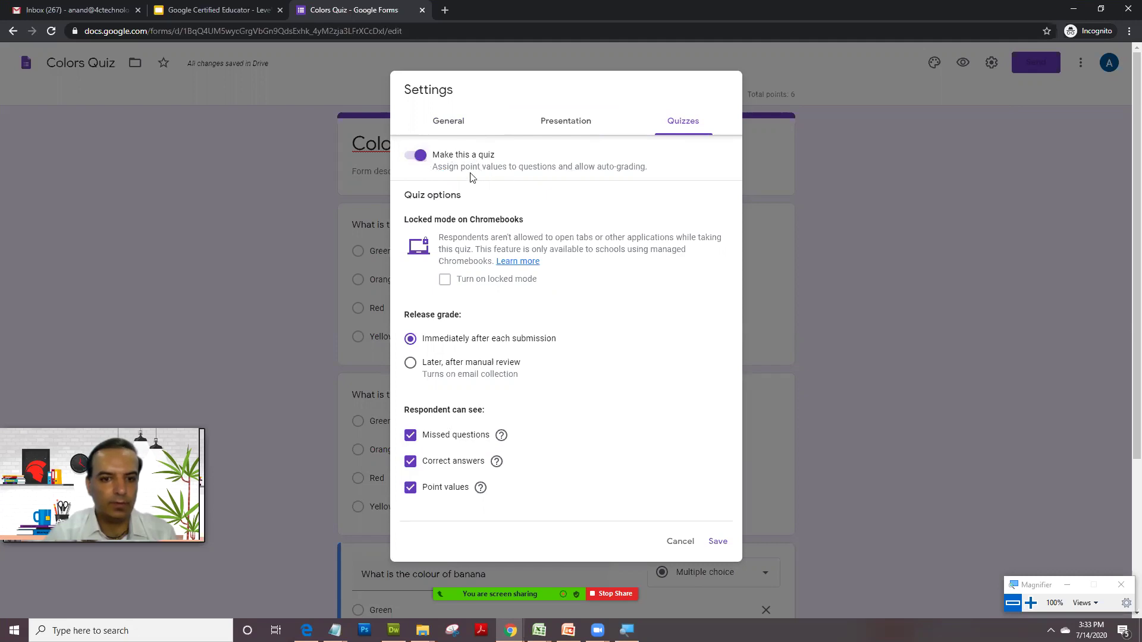
# - In General settings, turn on Limit to 1 response and save the settings
pyautogui.click(545, 119)
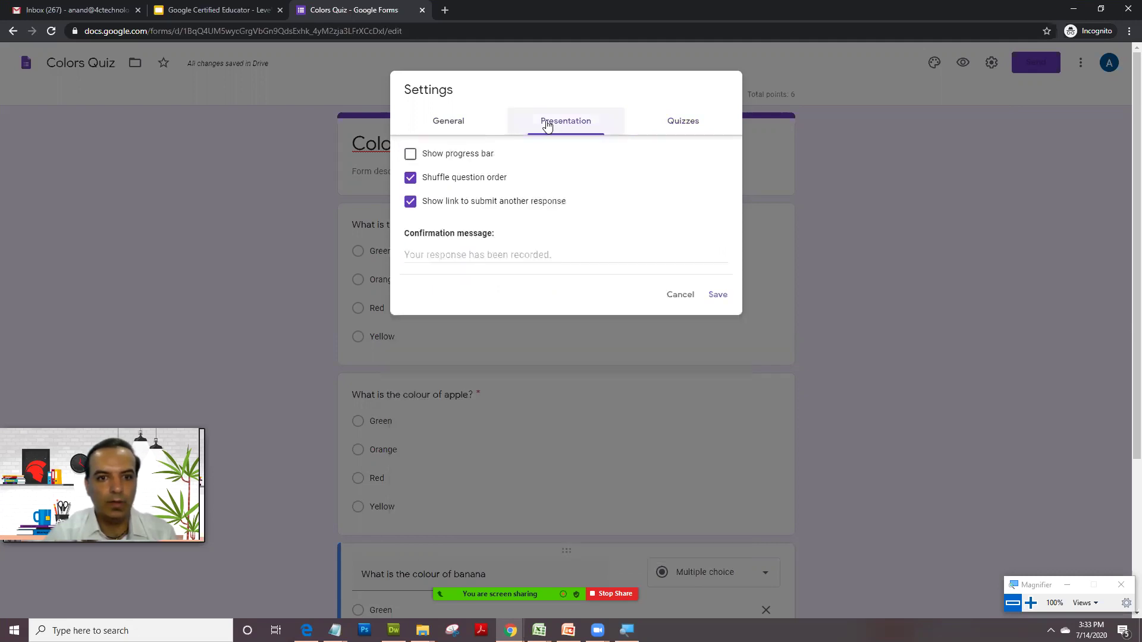
pyautogui.click(464, 121)
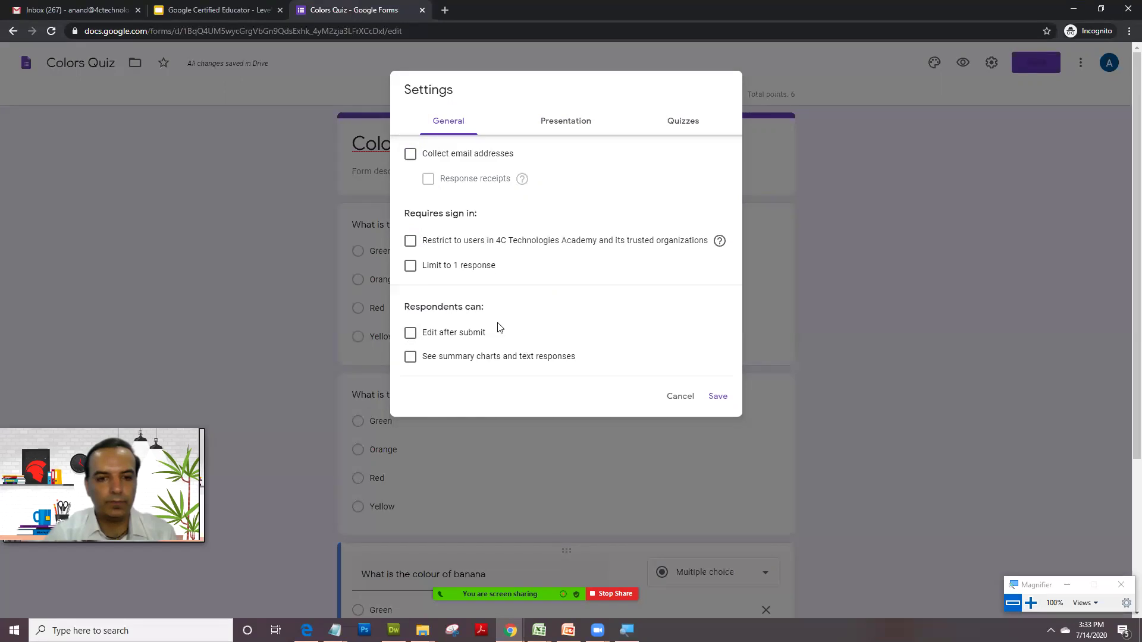
pyautogui.click(410, 268)
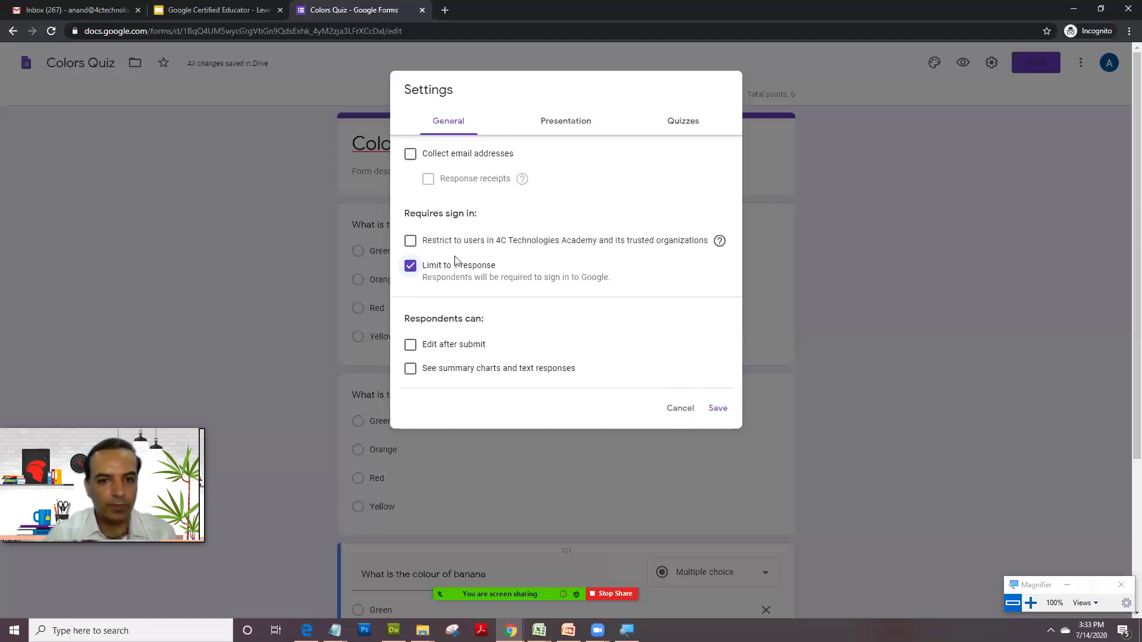
pyautogui.click(727, 413)
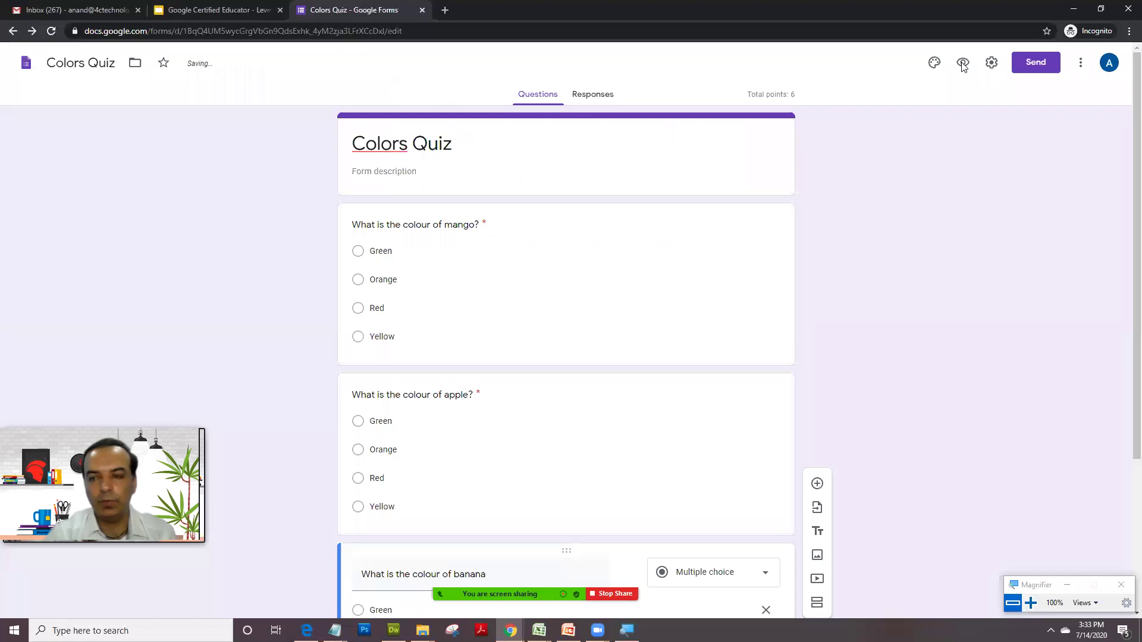
# - Preview the quiz and submit Yellow, Orange and Yellow for the mango, apple and banana questions
pyautogui.click(963, 63)
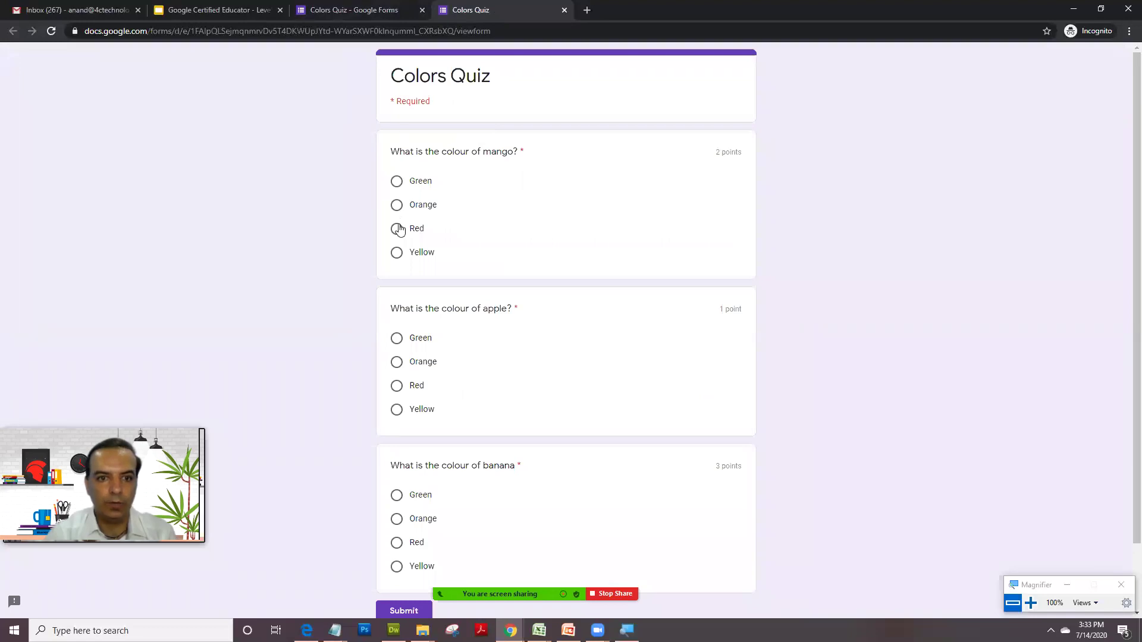
pyautogui.click(397, 256)
pyautogui.click(396, 362)
pyautogui.scroll(-2, 357, 423)
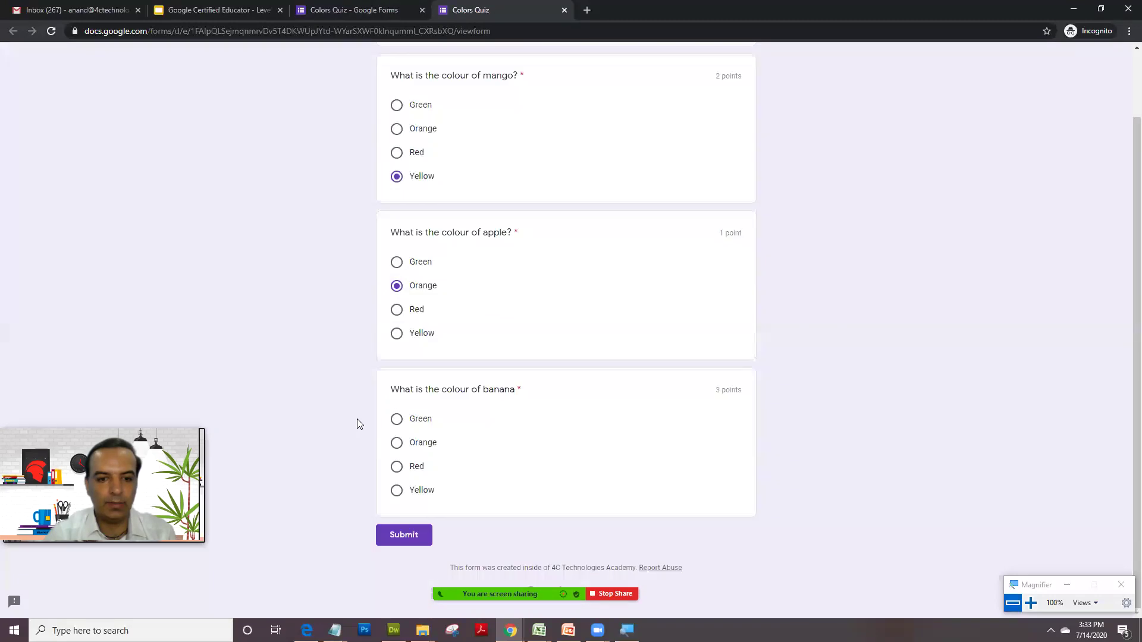
pyautogui.click(396, 491)
pyautogui.click(409, 535)
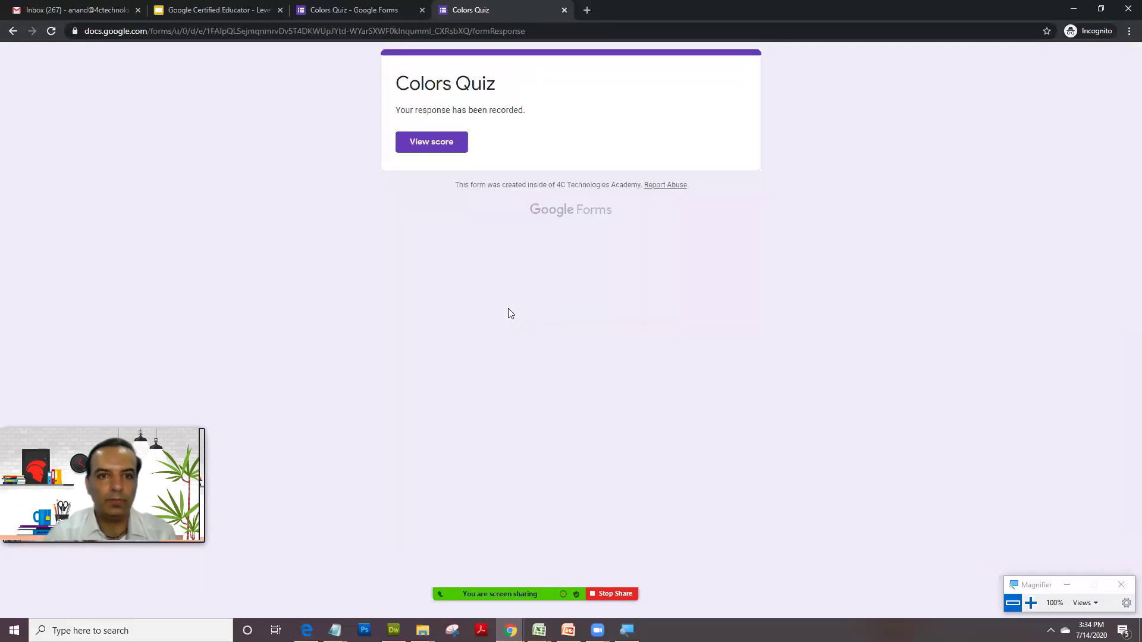
# - Check the submission's 5/6 score, then return to the form editor
pyautogui.click(446, 145)
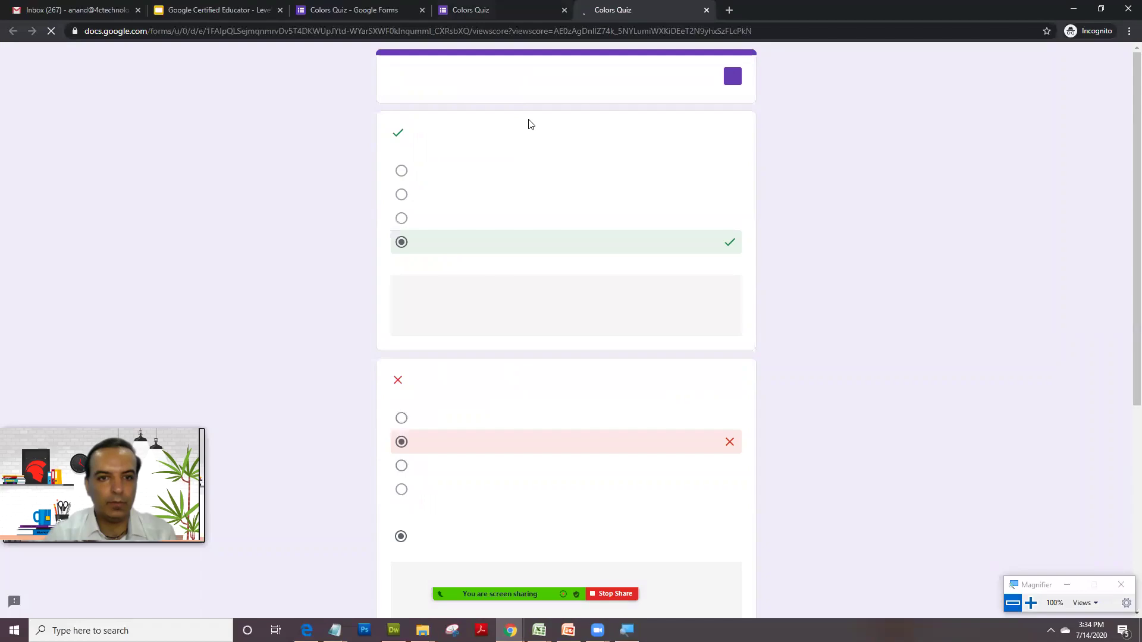
pyautogui.scroll(-5, 539, 137)
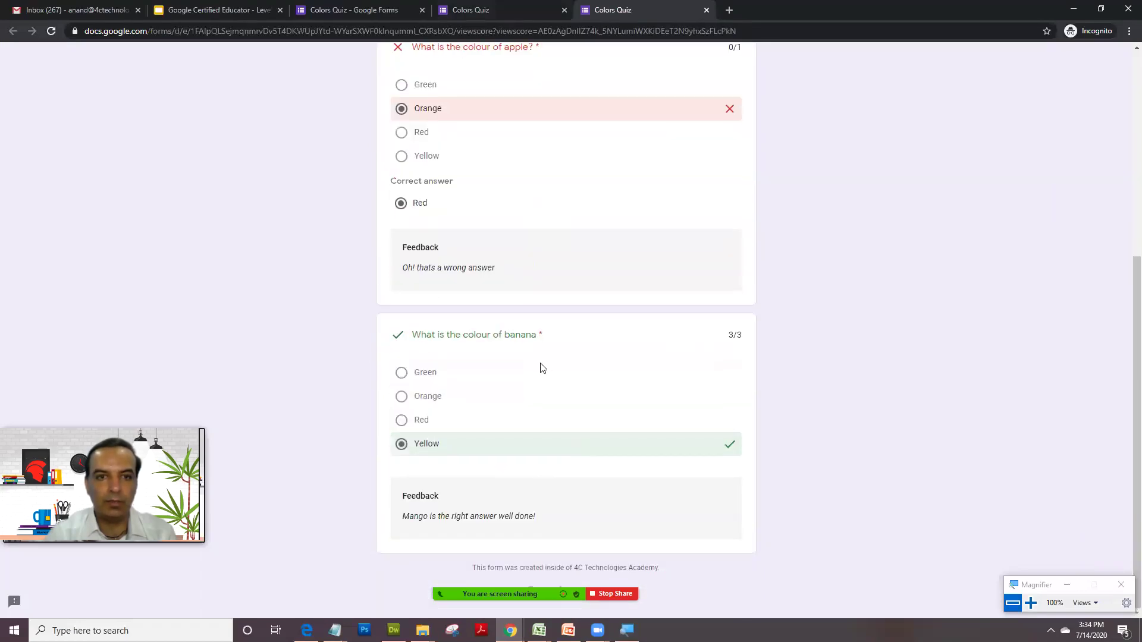
pyautogui.scroll(6, 543, 368)
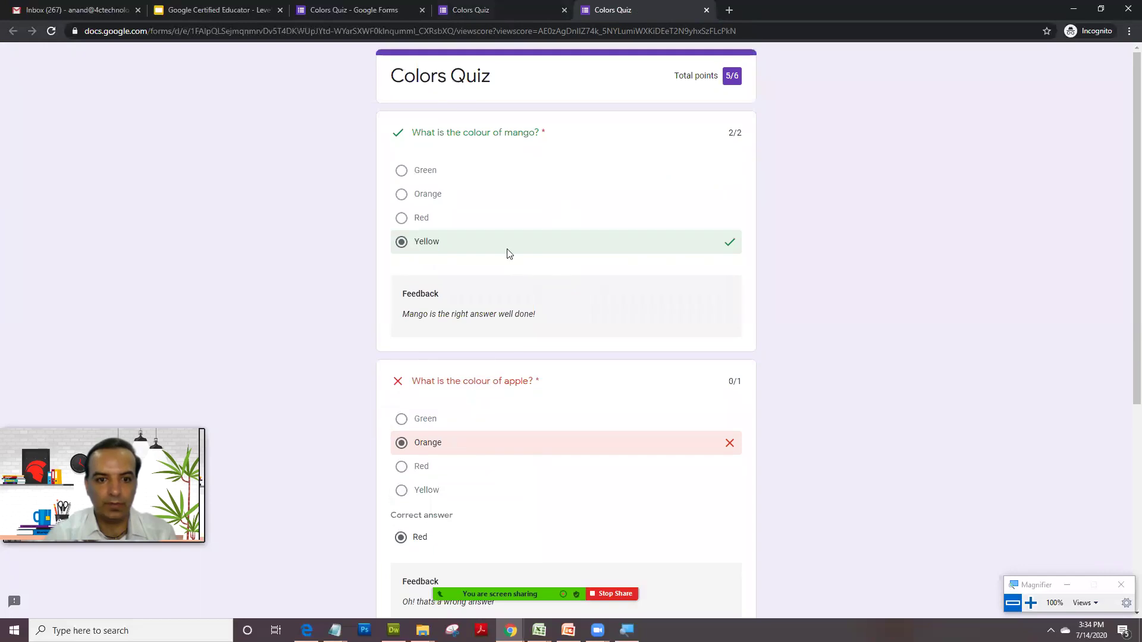
pyautogui.scroll(-5, 494, 286)
pyautogui.scroll(4, 515, 181)
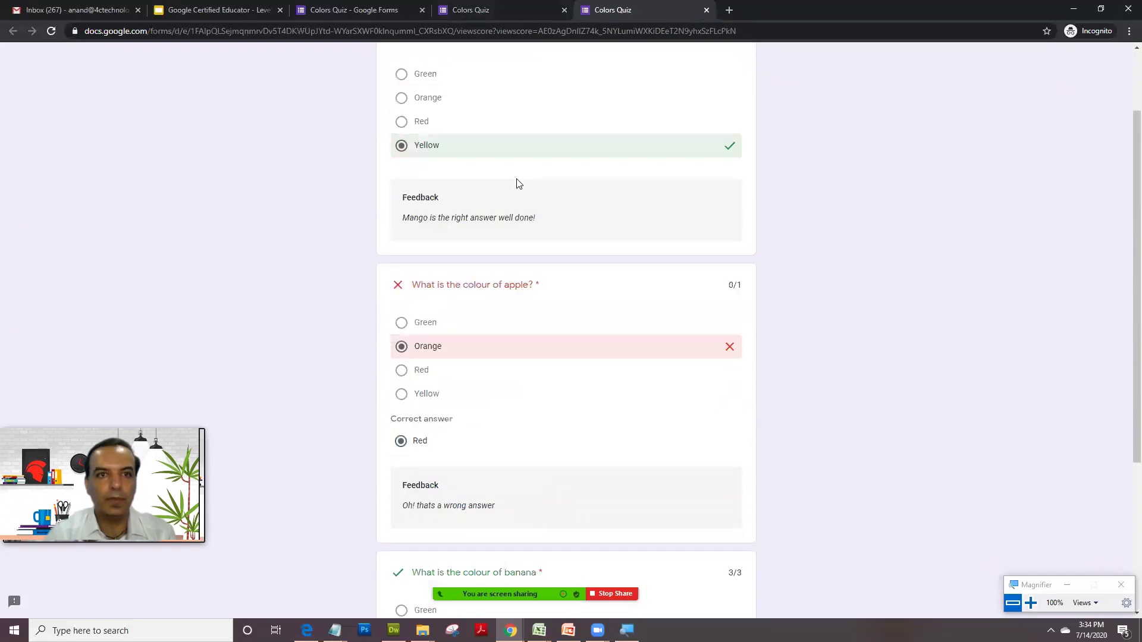
pyautogui.click(381, 7)
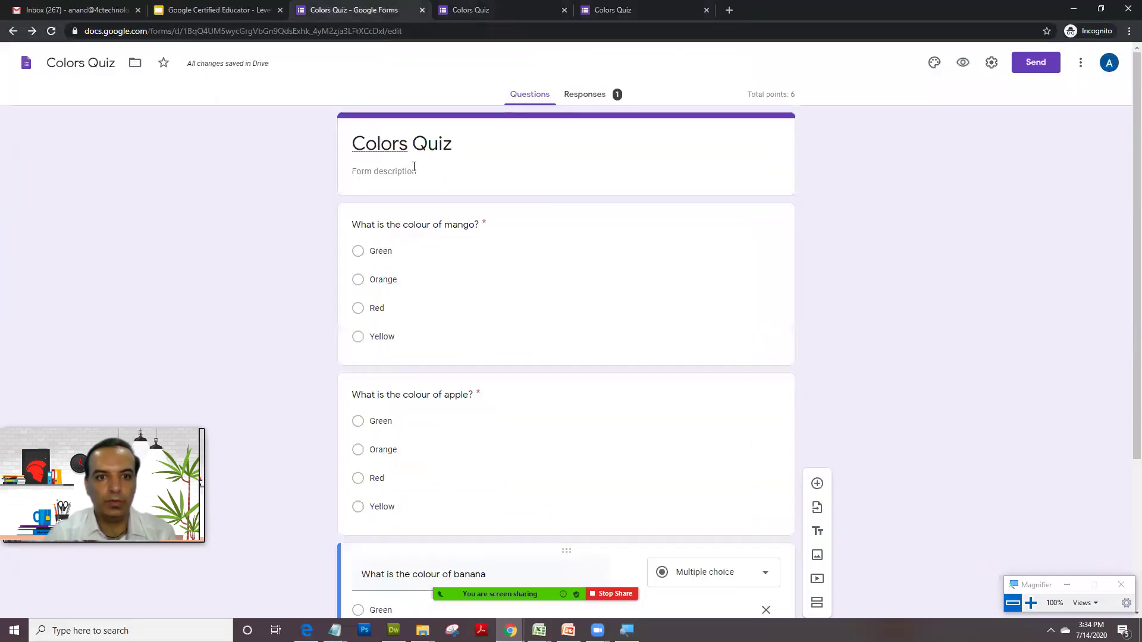
# - Keep the mango question as Multiple choice, then bring up the Module 2 - Forms slide
pyautogui.click(449, 245)
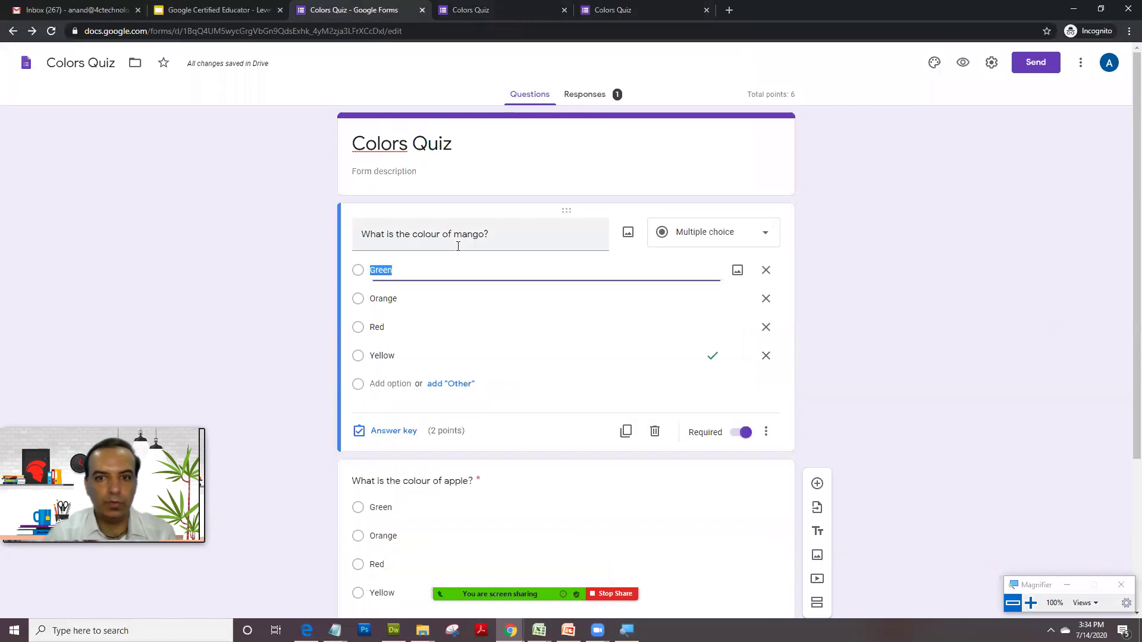
pyautogui.click(706, 240)
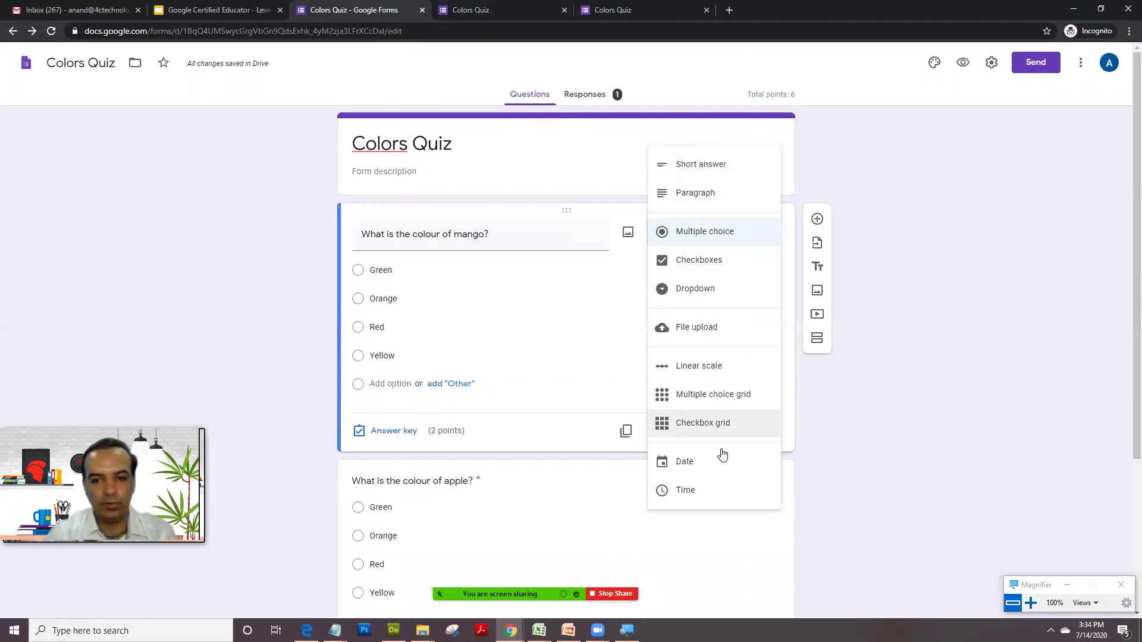
pyautogui.click(892, 230)
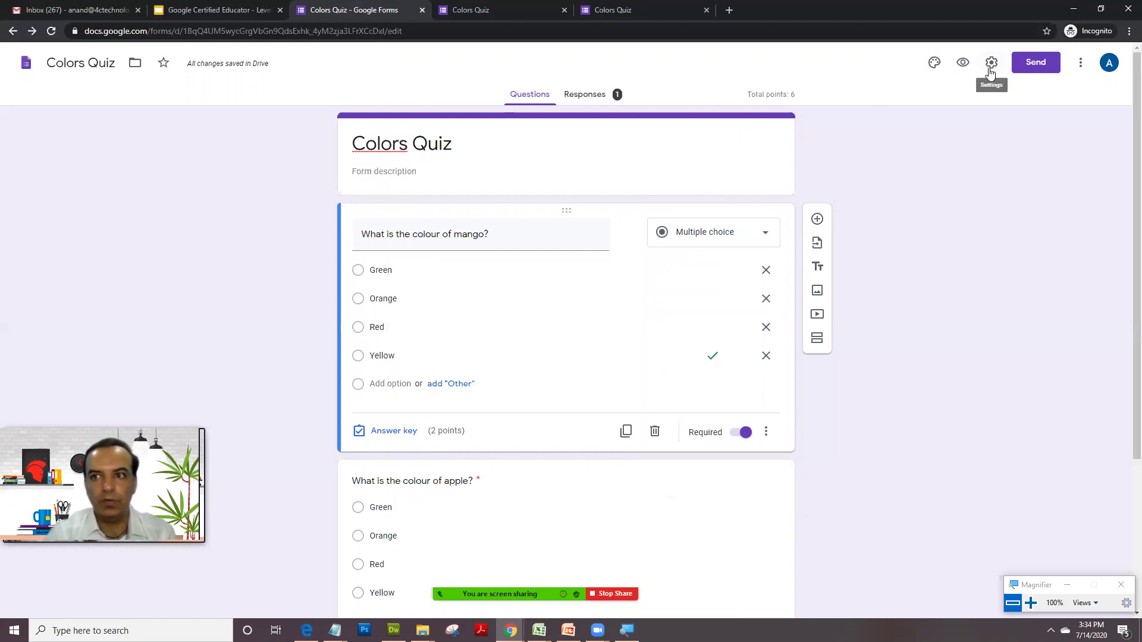
pyautogui.click(214, 10)
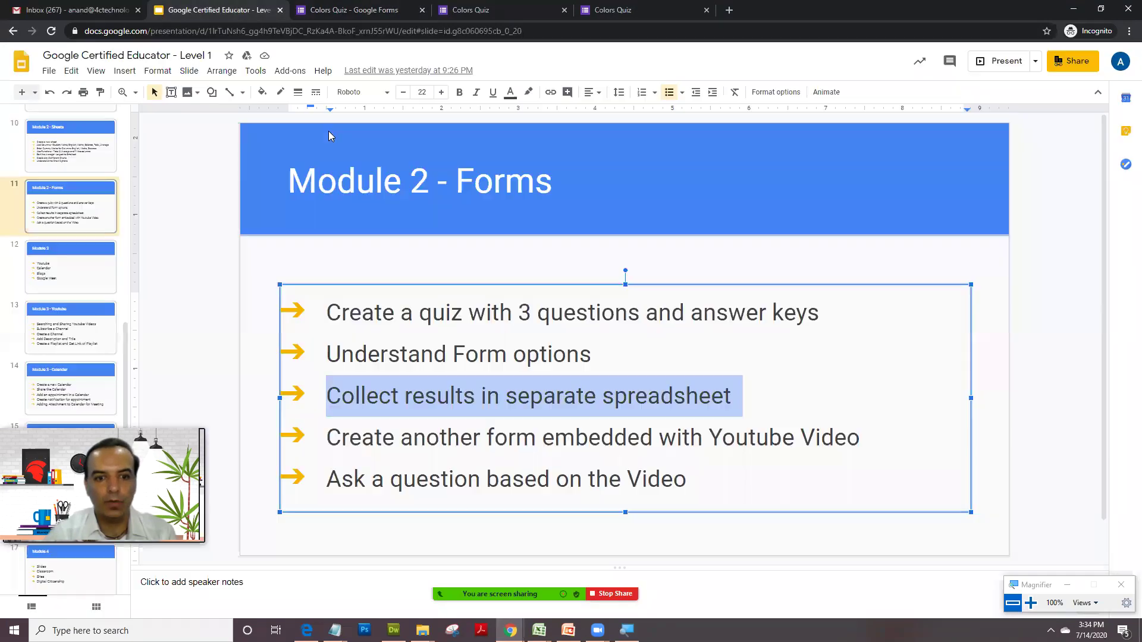
pyautogui.click(515, 357)
# - Highlight the 'Collect results in separate spreadsheet' bullet and review the quiz's 5/6 score page
pyautogui.moveTo(329, 397); pyautogui.dragTo(717, 382)
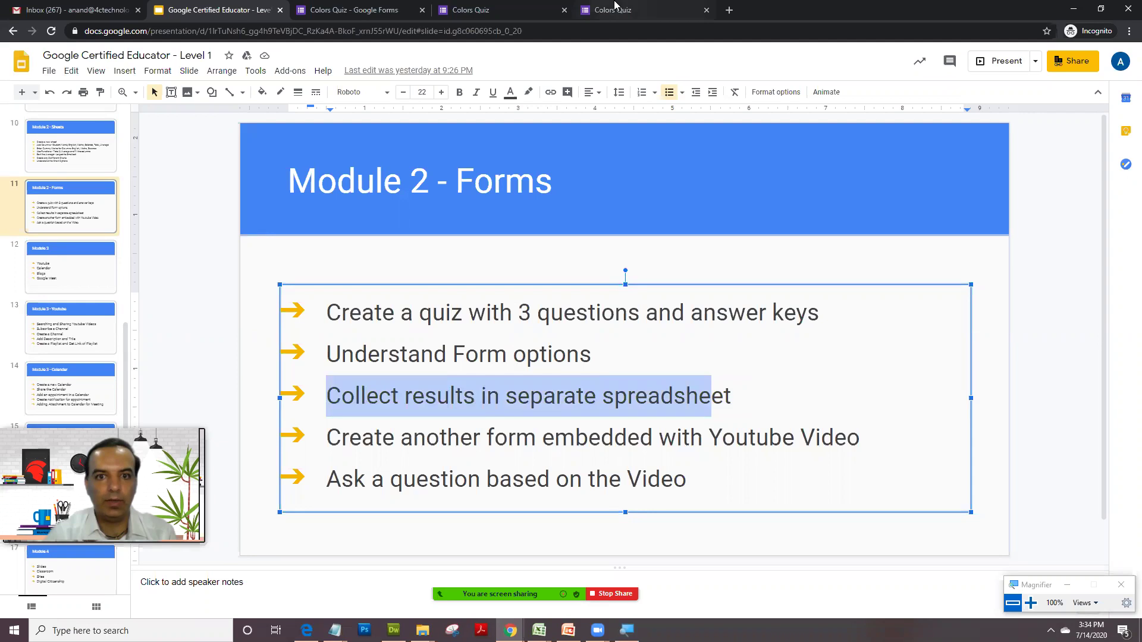
pyautogui.click(614, 7)
pyautogui.hotkey('ctrl', 'pageup')
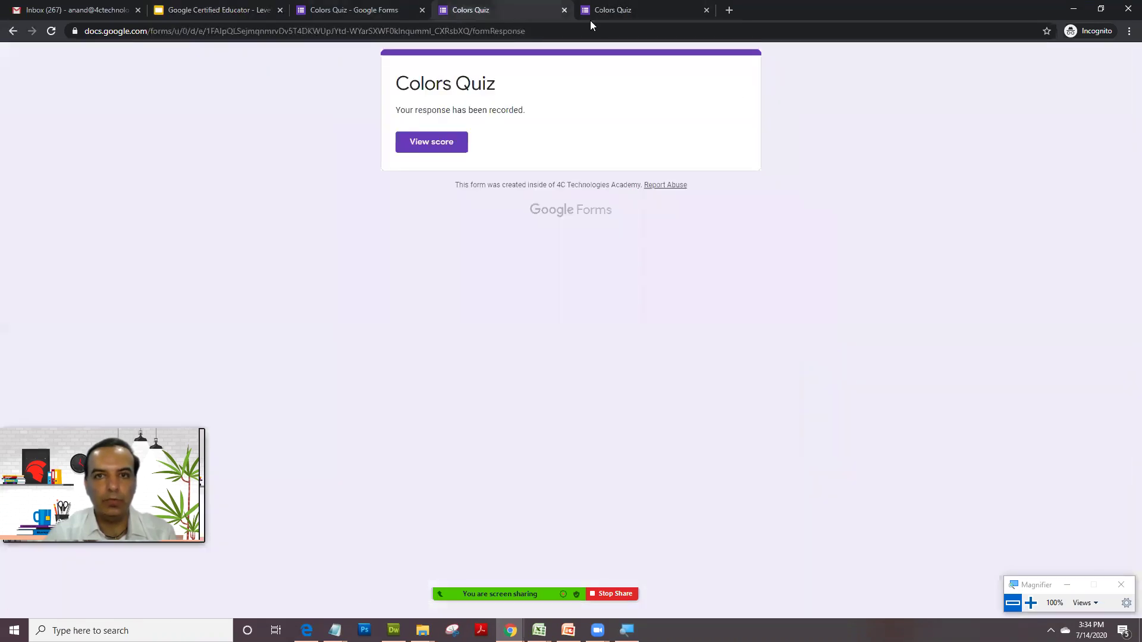
pyautogui.click(597, 7)
pyautogui.scroll(1, 525, 108)
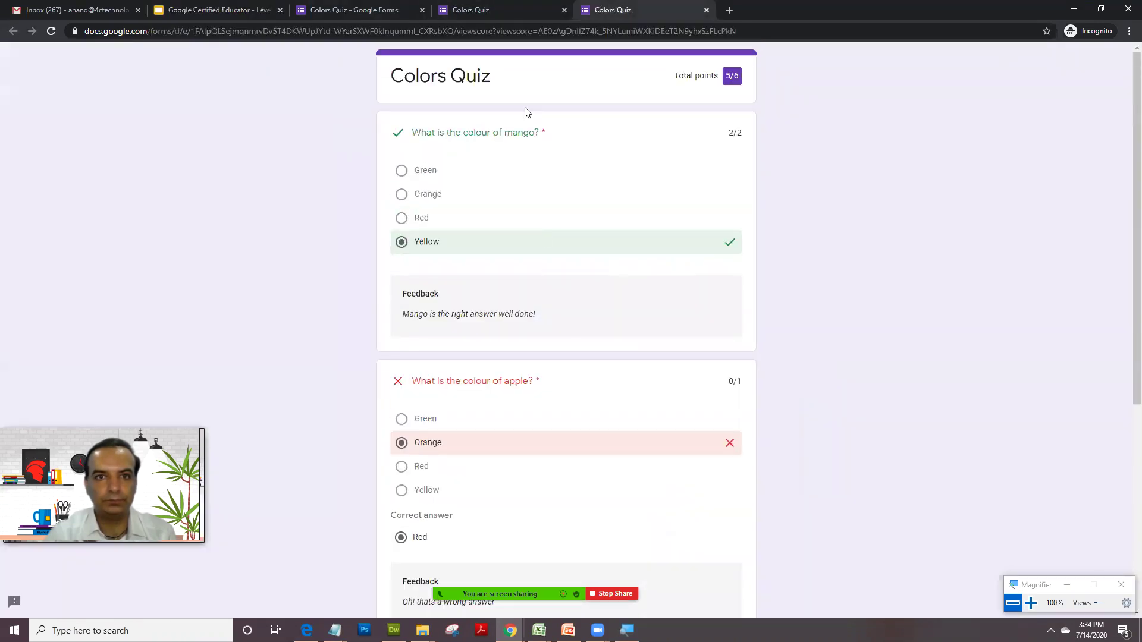
pyautogui.click(493, 8)
# - Open the Colors Quiz Responses summary showing 1 response and dismiss the per-question tip
pyautogui.click(324, 8)
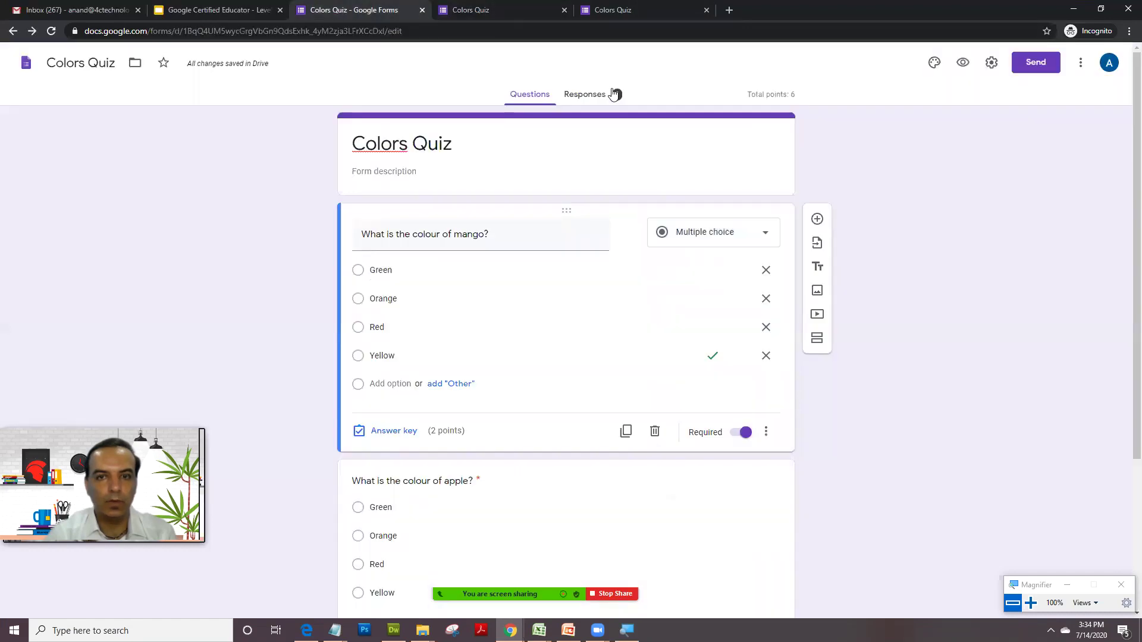
pyautogui.click(588, 99)
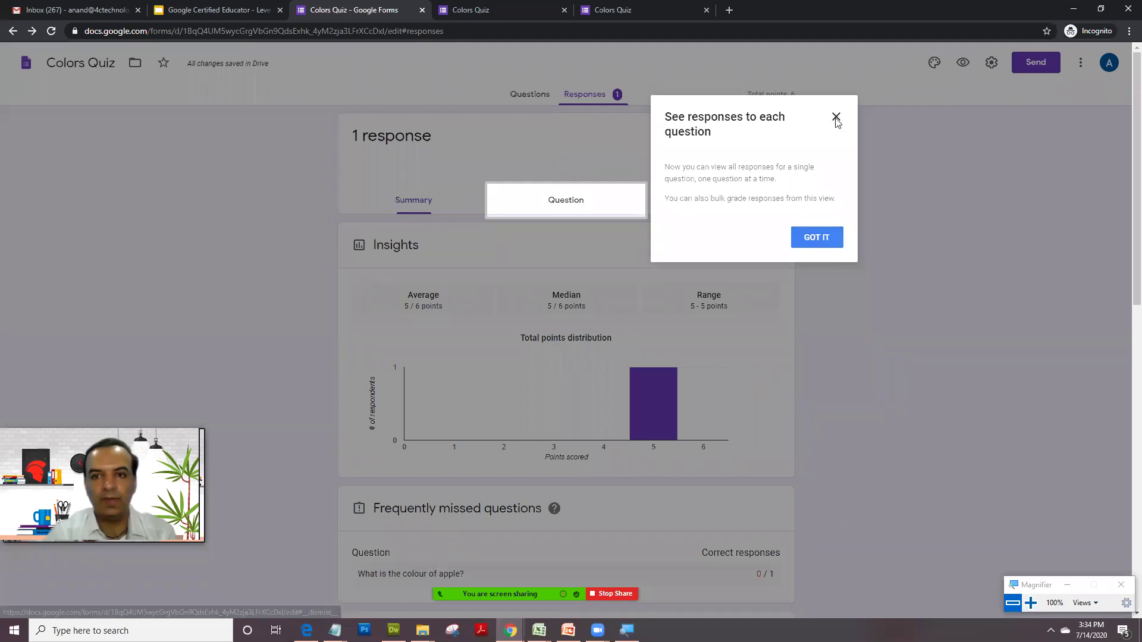
pyautogui.click(836, 119)
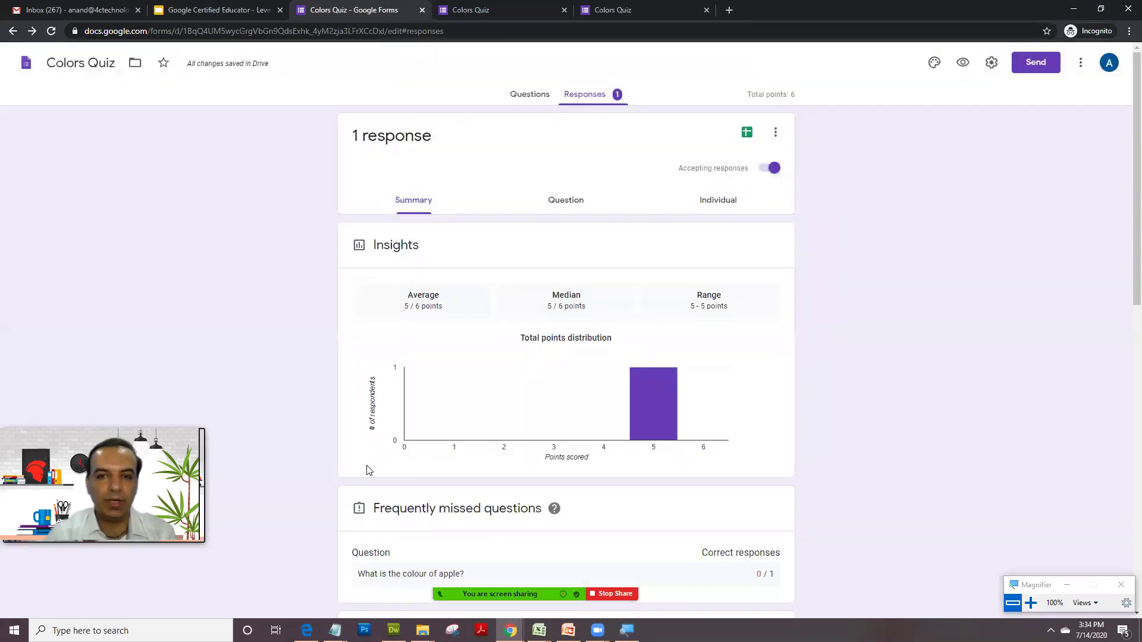
pyautogui.click(527, 97)
pyautogui.click(576, 98)
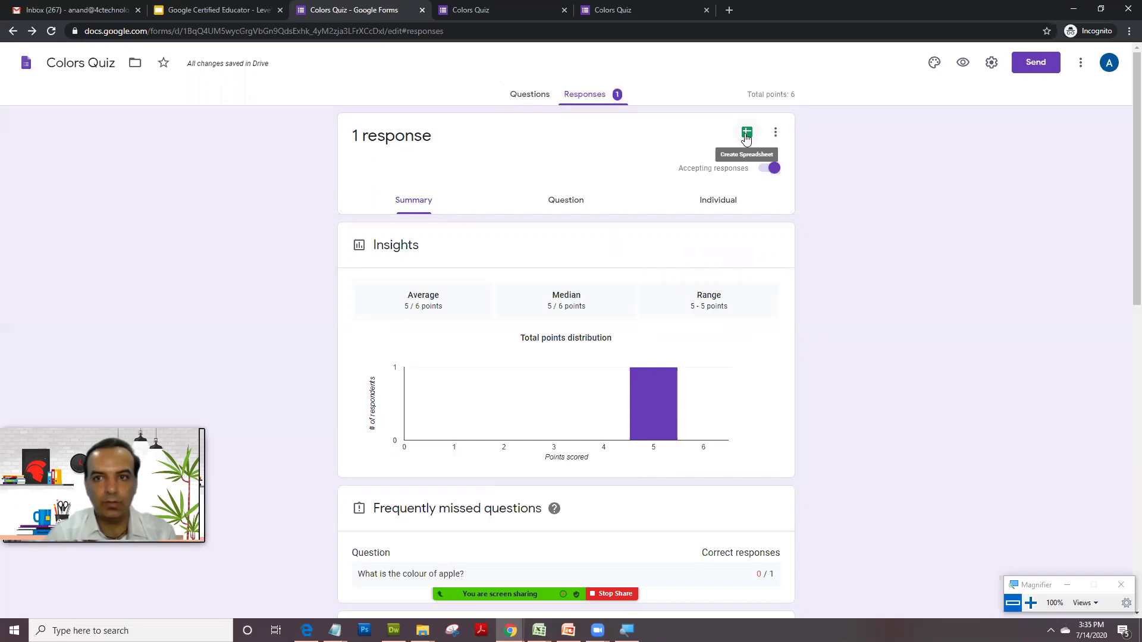
# - Link responses to a new spreadsheet 'Colors Quiz (Responses)', then go back to Questions
pyautogui.click(747, 134)
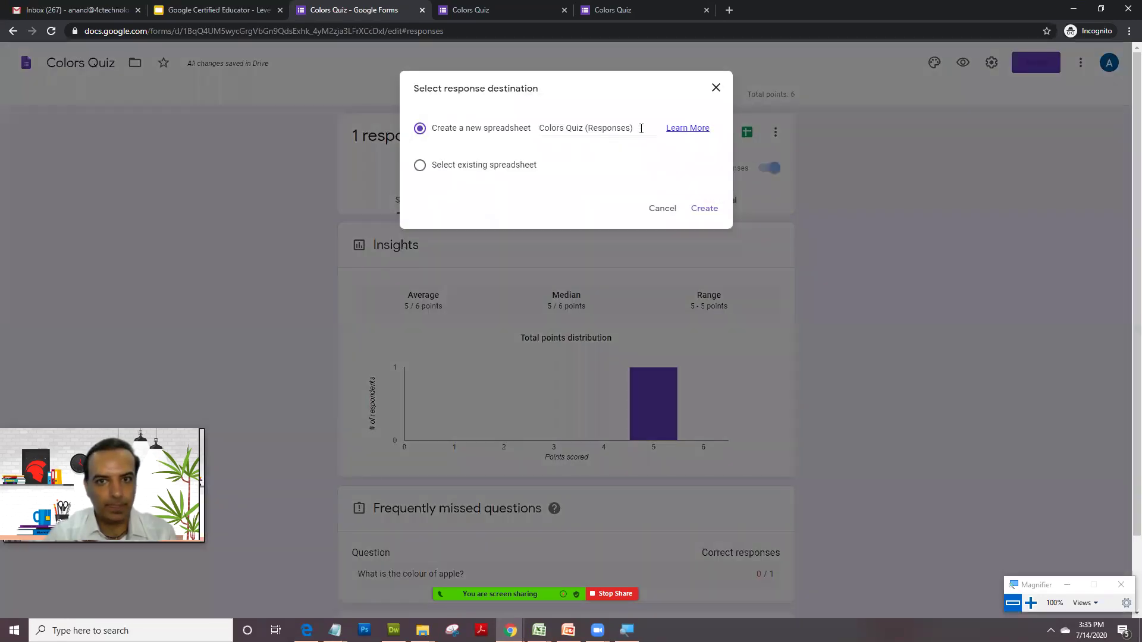
pyautogui.click(699, 208)
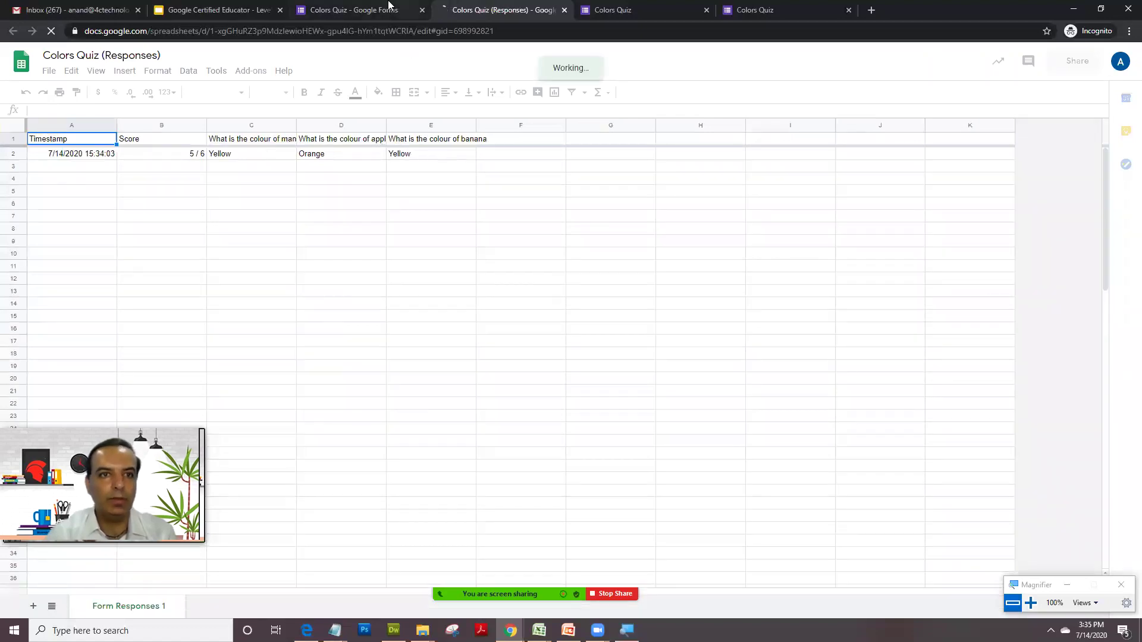
pyautogui.click(404, 10)
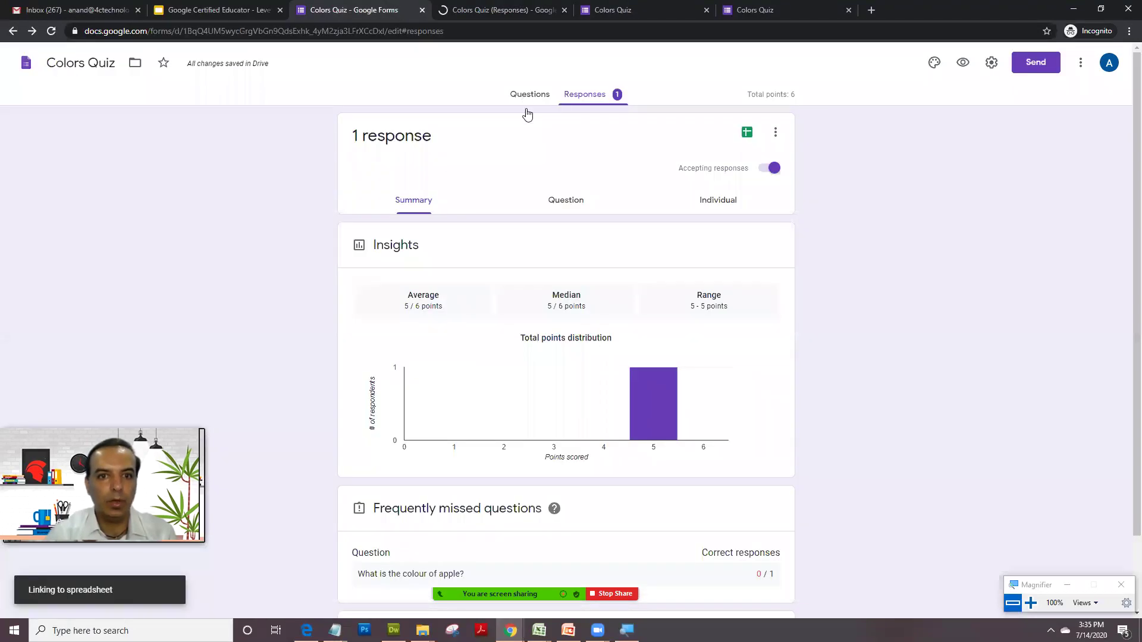
pyautogui.click(518, 95)
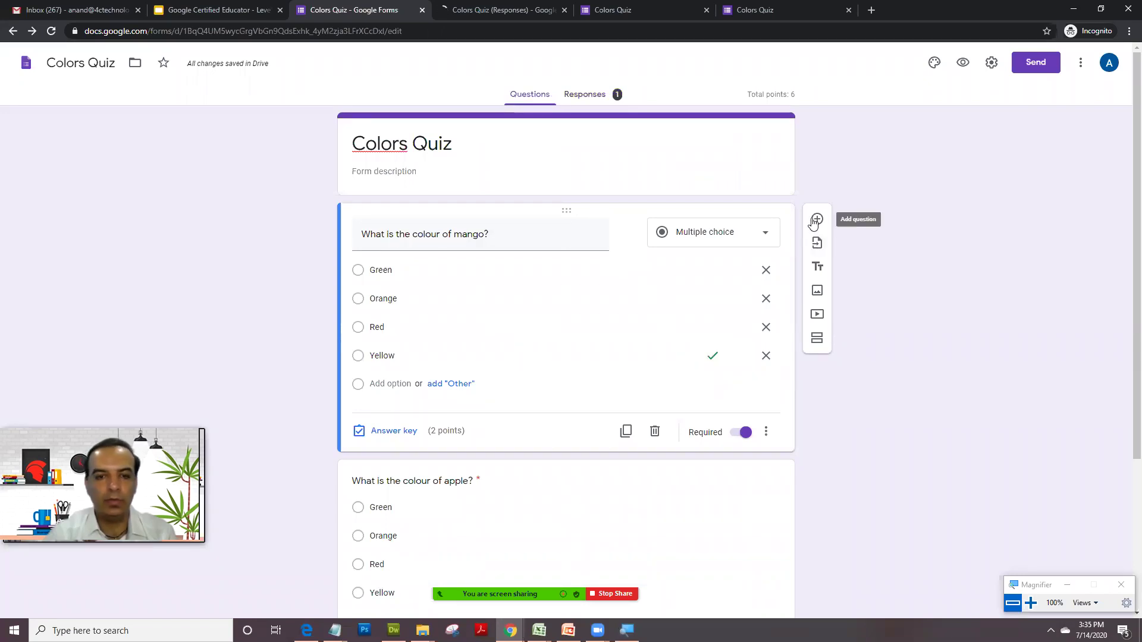
# - Add a question 'What is your name?' moved to the top and mark it Required
pyautogui.click(815, 221)
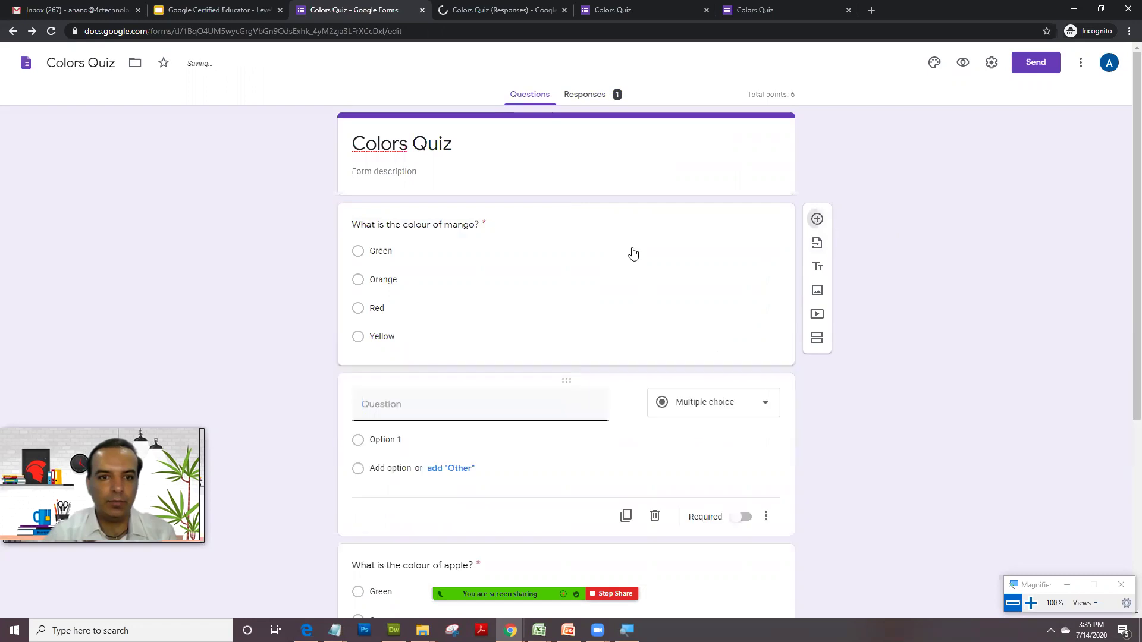
pyautogui.moveTo(480, 378); pyautogui.dragTo(520, 197)
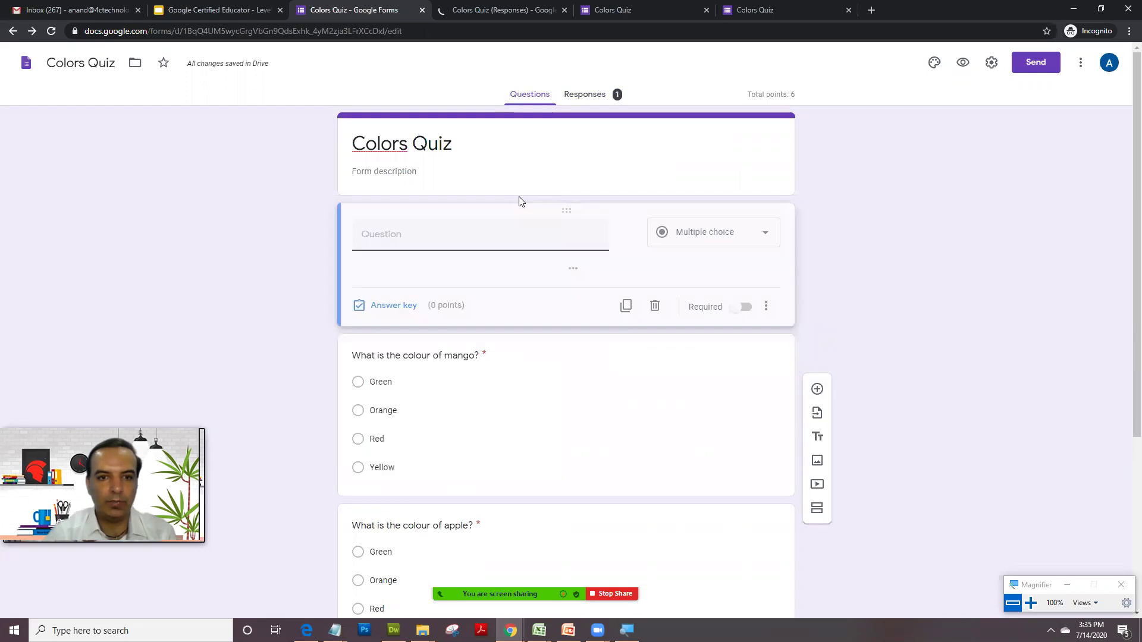
pyautogui.click(422, 243)
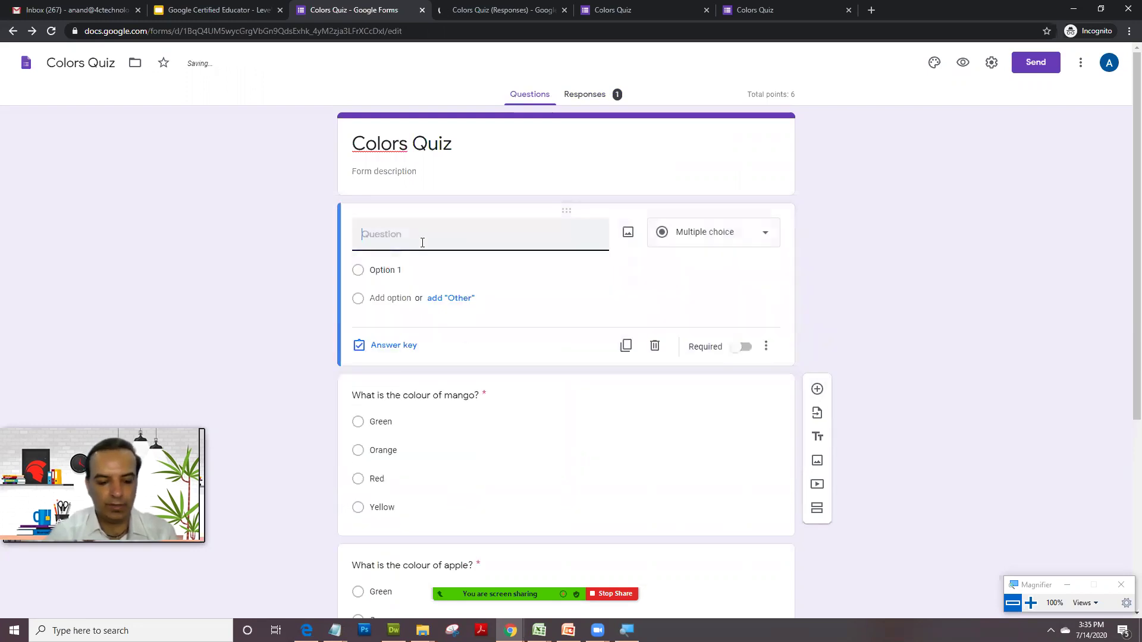
pyautogui.write('What is you')
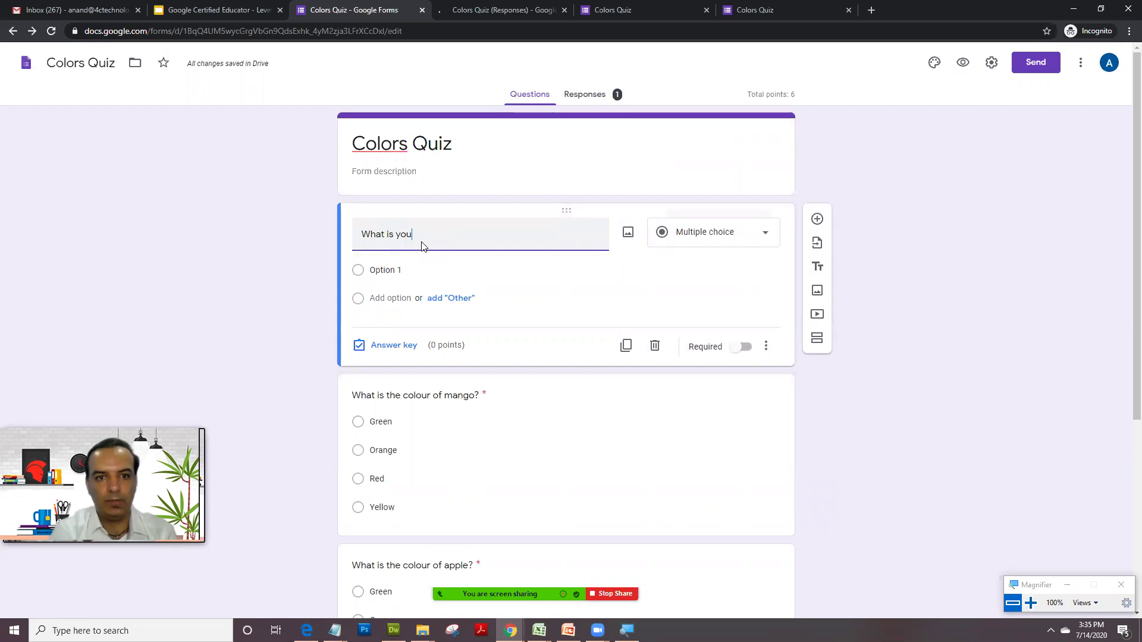
pyautogui.write('r name?')
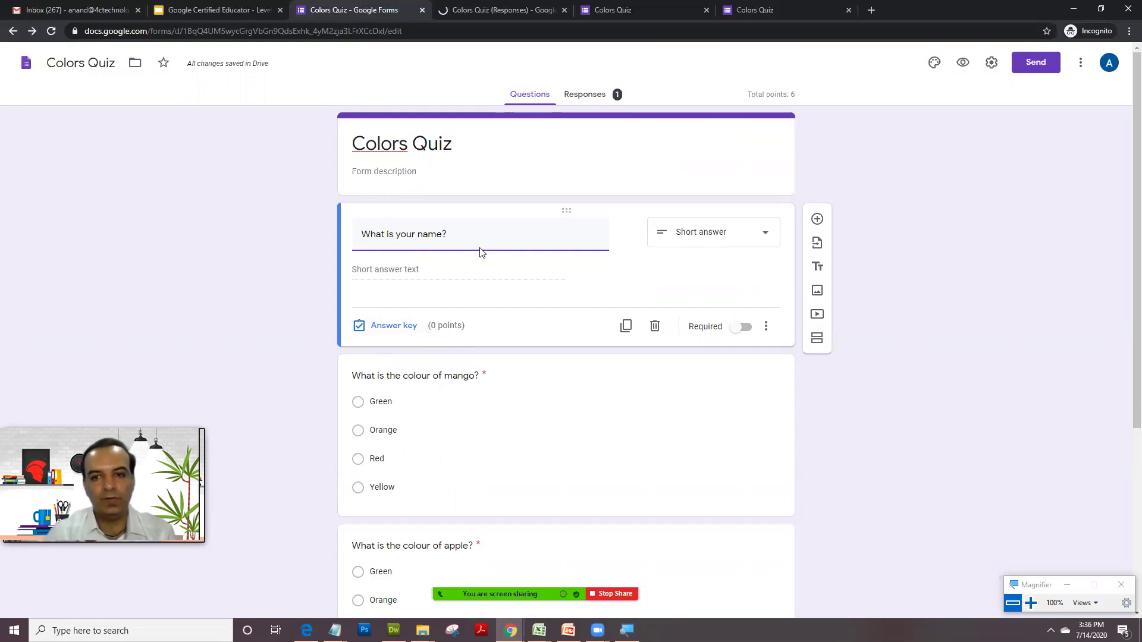
pyautogui.scroll(-1, 616, 255)
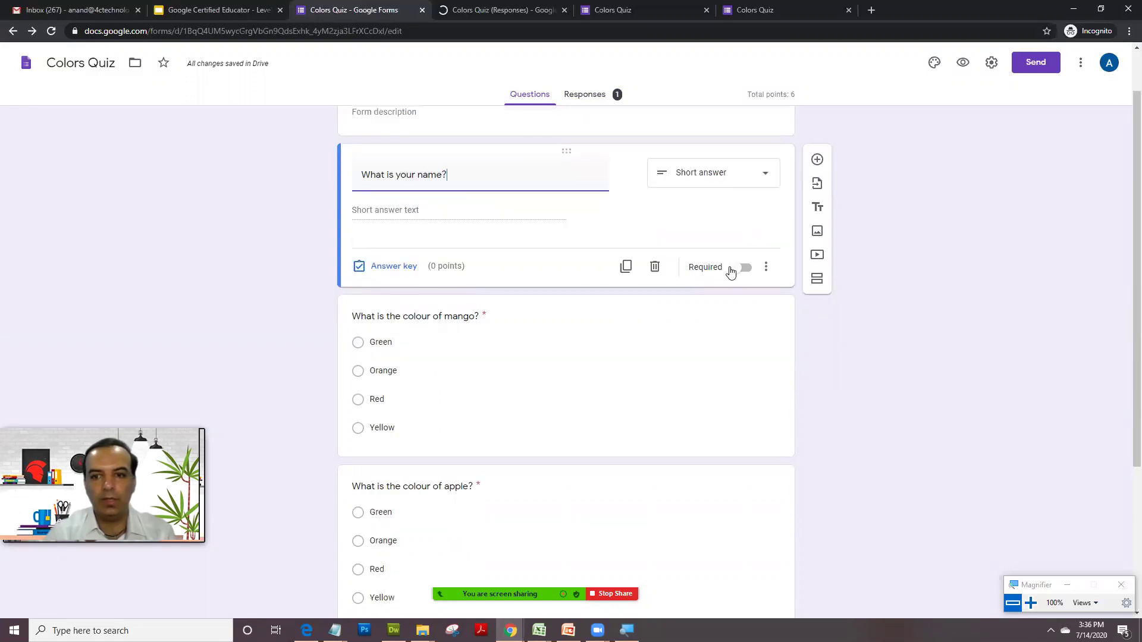
pyautogui.click(742, 269)
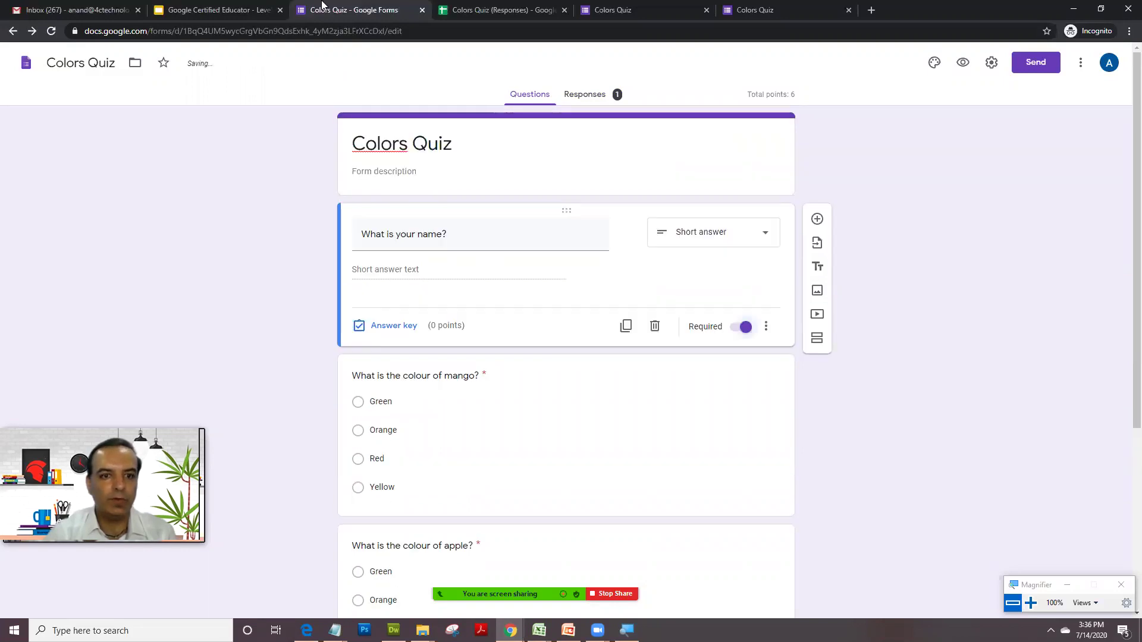
# - On the Module 2 - Forms slide, highlight the first three agenda bullets
pyautogui.hotkey('ctrl', 'shift', 'Tab')
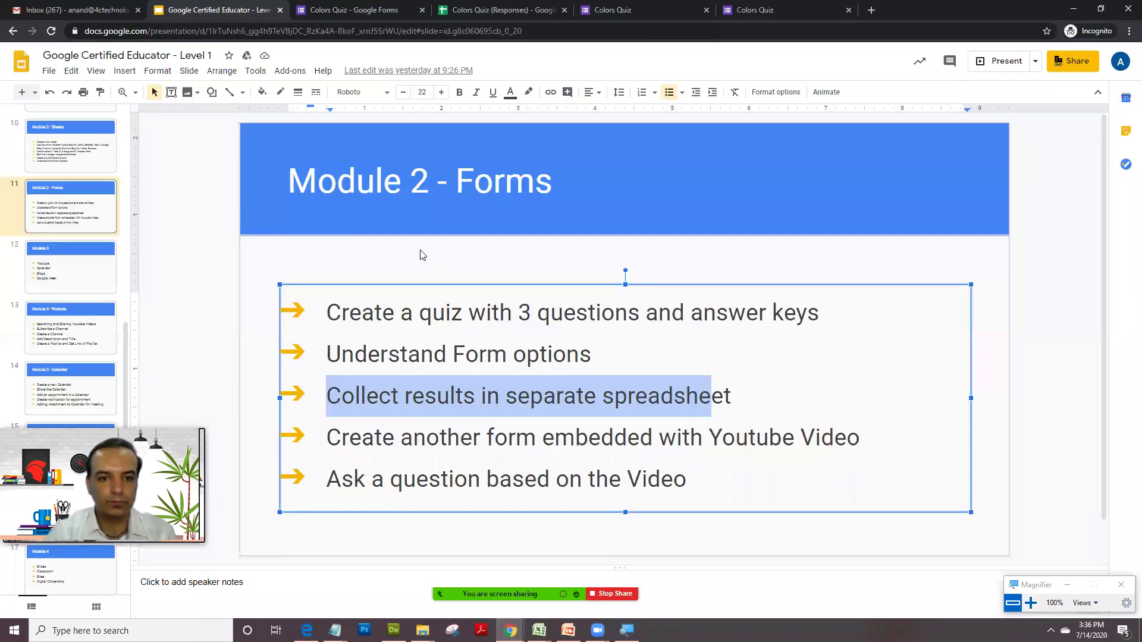
pyautogui.click(465, 354)
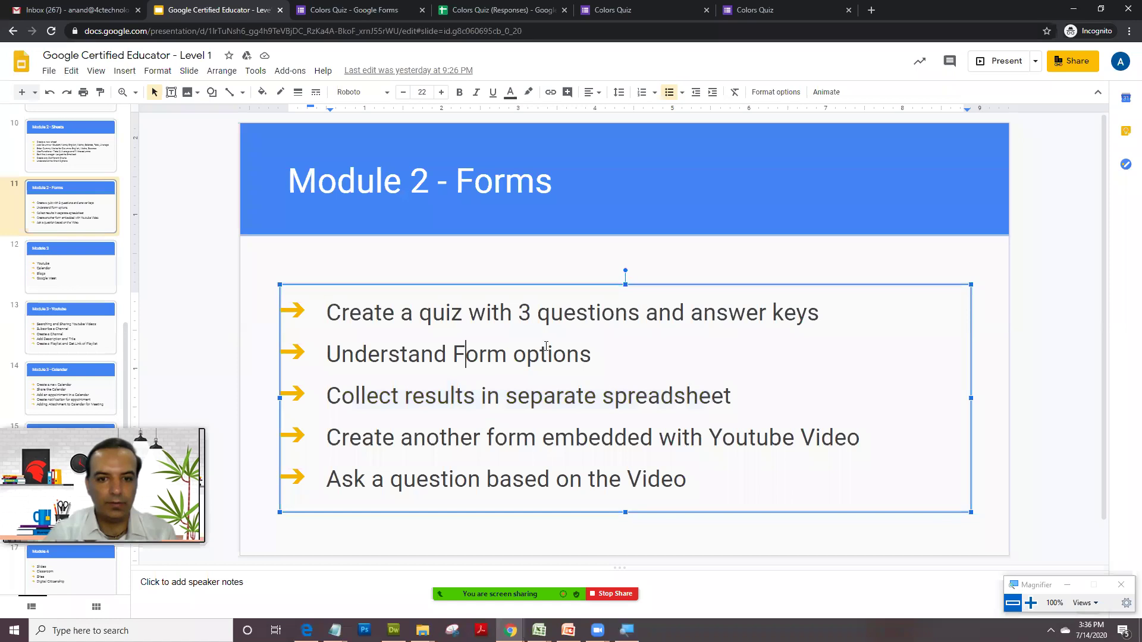
pyautogui.moveTo(327, 312); pyautogui.dragTo(413, 313)
pyautogui.moveTo(717, 395); pyautogui.dragTo(737, 397)
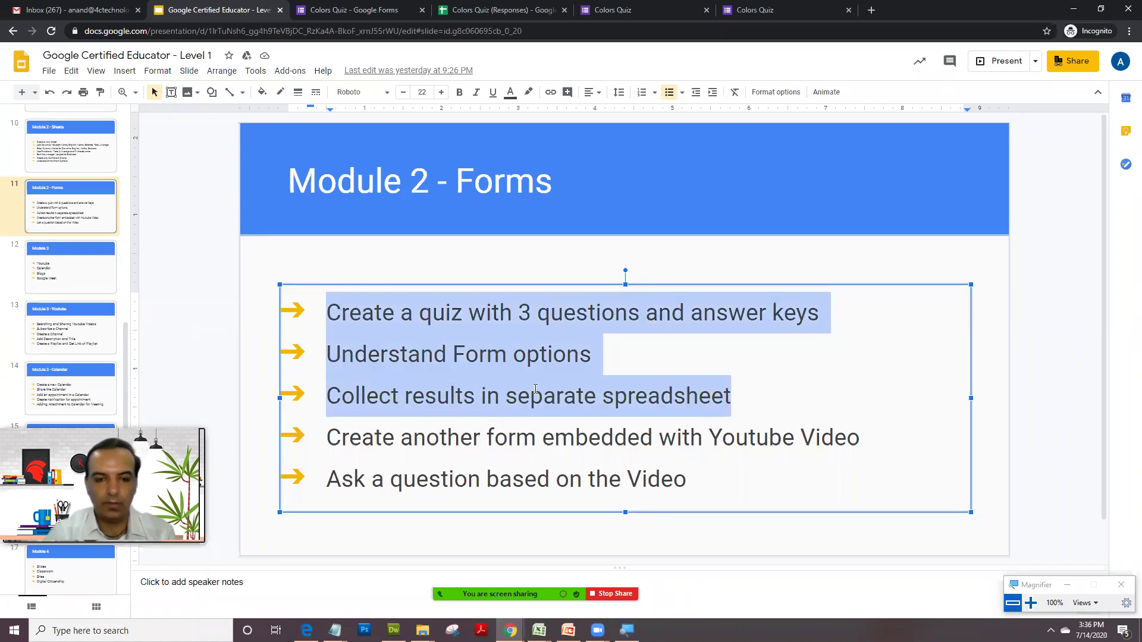
pyautogui.click(453, 314)
pyautogui.press('Down')
# - Highlight the embedded Youtube Video and Ask a question bullets, then close the duplicate Colors Quiz tabs
pyautogui.click(491, 397)
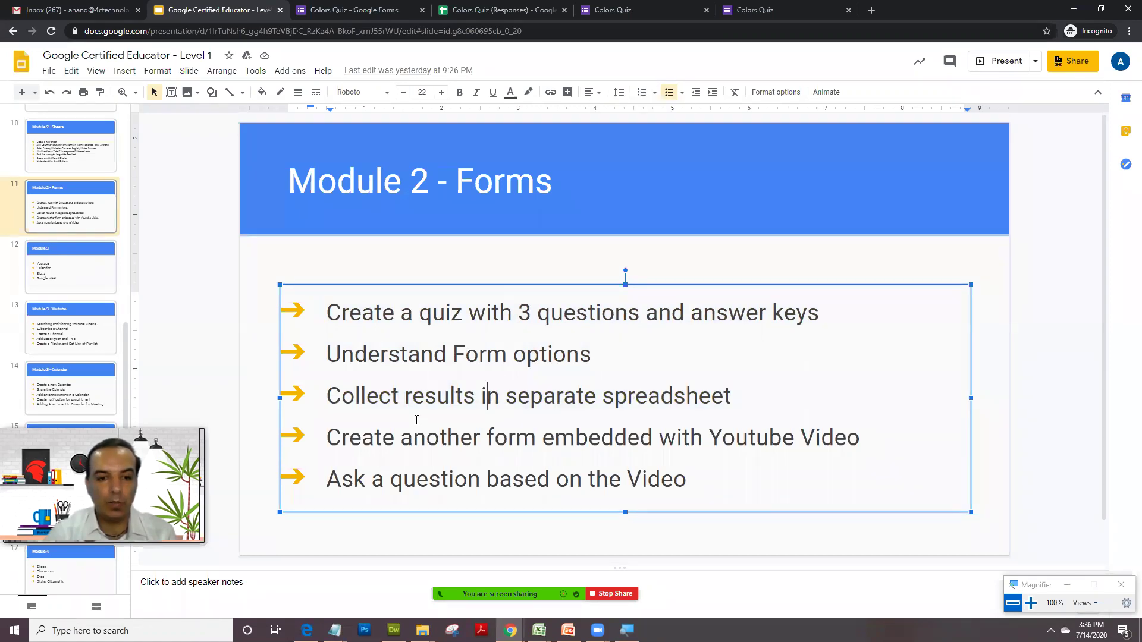
pyautogui.press('Down')
pyautogui.press('Home')
pyautogui.press('Right')
pyautogui.hotkey('shift', 'Right')
pyautogui.hotkey('shift', 'Right')
pyautogui.hotkey('shift', 'Right')
pyautogui.hotkey('shift', 'Right')
pyautogui.hotkey('shift', 'Right')
pyautogui.hotkey('shift', 'Right')
pyautogui.hotkey('shift', 'Right')
pyautogui.hotkey('shift', 'Right')
pyautogui.hotkey('shift', 'Right')
pyautogui.hotkey('shift', 'Right')
pyautogui.hotkey('shift', 'Right')
pyautogui.hotkey('shift', 'Right')
pyautogui.hotkey('shift', 'Right')
pyautogui.hotkey('shift', 'Right')
pyautogui.hotkey('shift', 'Right')
pyautogui.hotkey('shift', 'Right')
pyautogui.hotkey('shift', 'Right')
pyautogui.hotkey('shift', 'Right')
pyautogui.hotkey('shift', 'Right')
pyautogui.hotkey('shift', 'Right')
pyautogui.keyDown('shift'); pyautogui.click(832, 419); pyautogui.keyUp('shift')
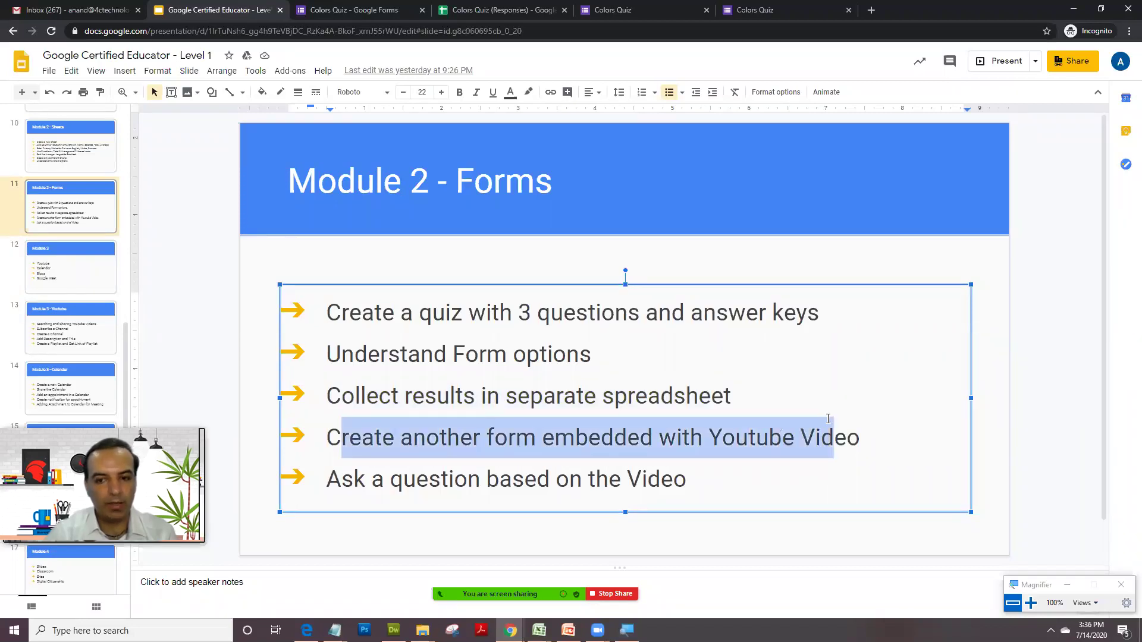
pyautogui.click(712, 478)
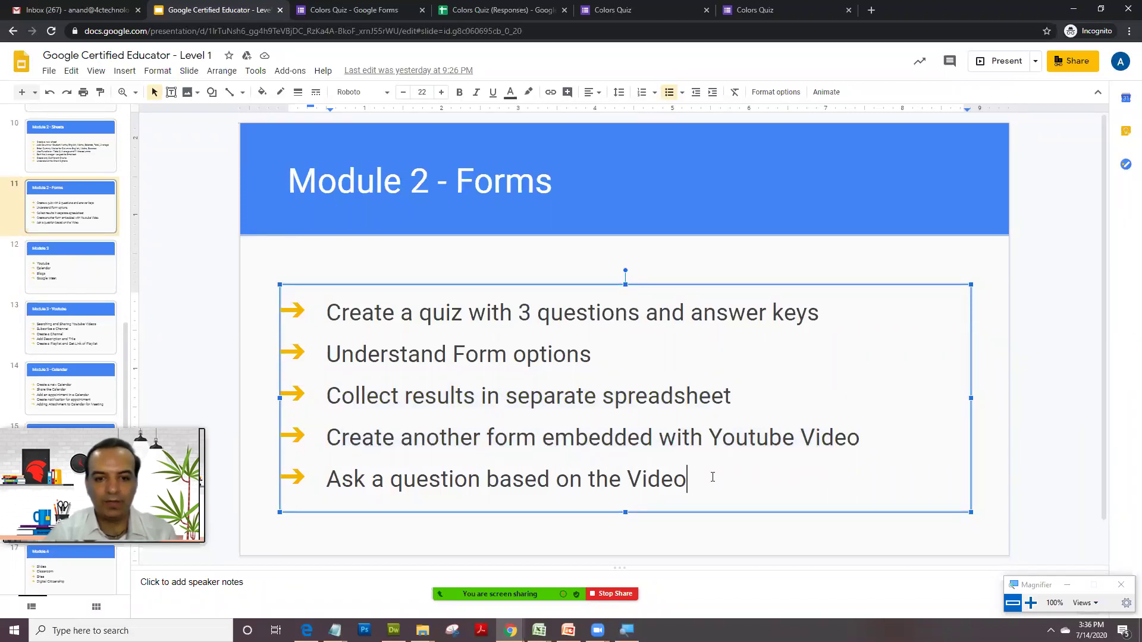
pyautogui.keyDown('shift'); pyautogui.click(328, 485); pyautogui.keyUp('shift')
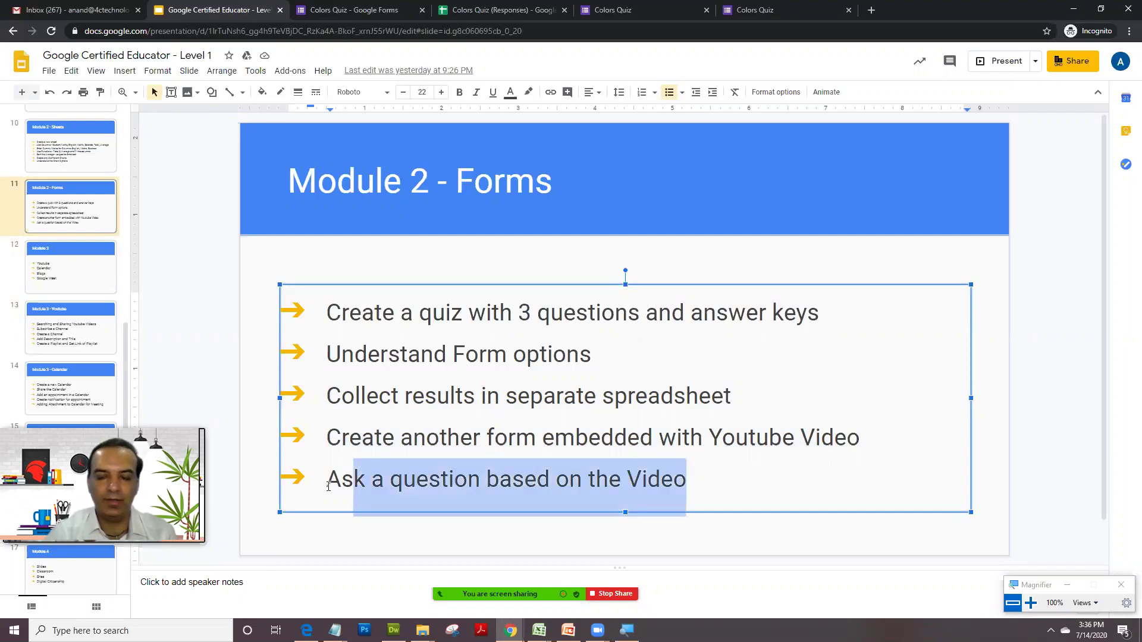
pyautogui.hotkey('shift', 'Home')
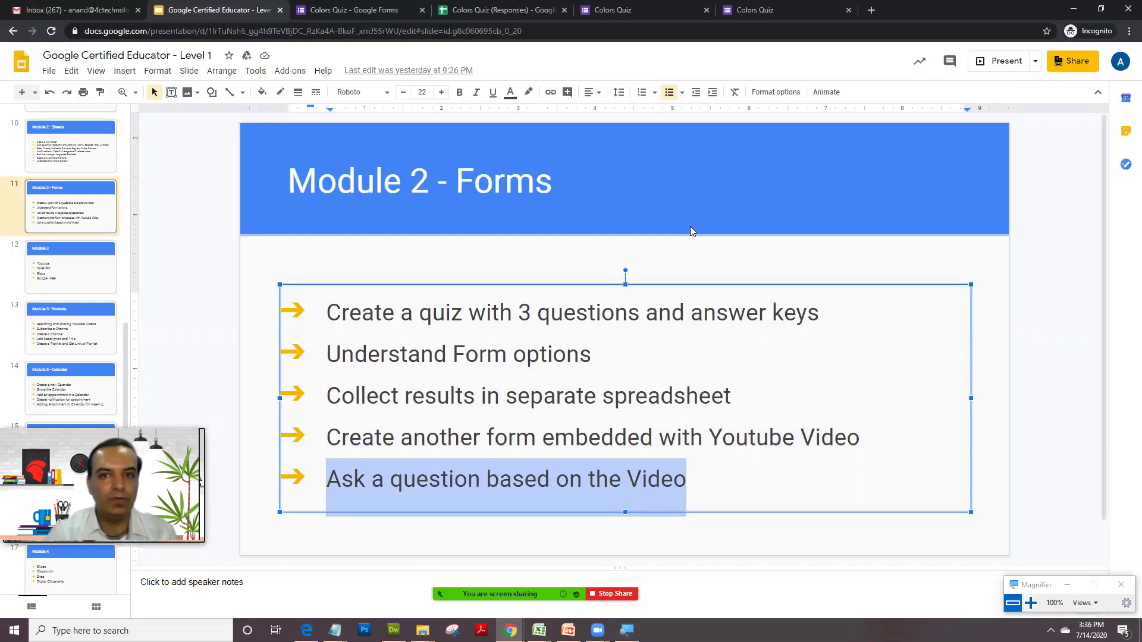
pyautogui.click(849, 10)
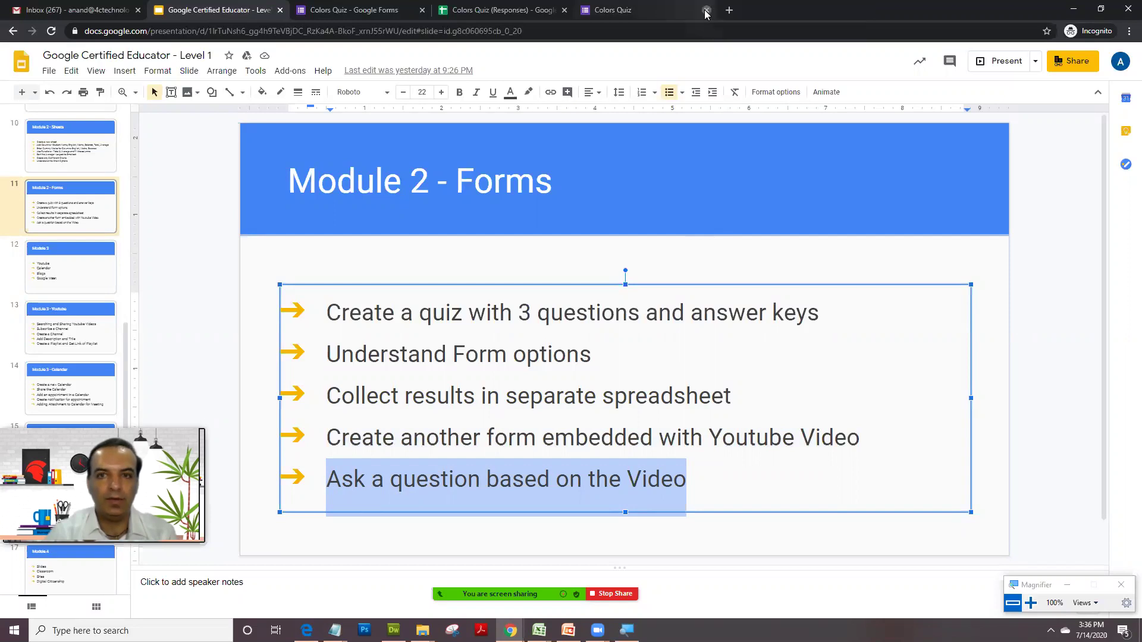
pyautogui.click(706, 11)
# - Close the responses spreadsheet, go to the Google Forms home page and start a Blank Quiz
pyautogui.click(529, 10)
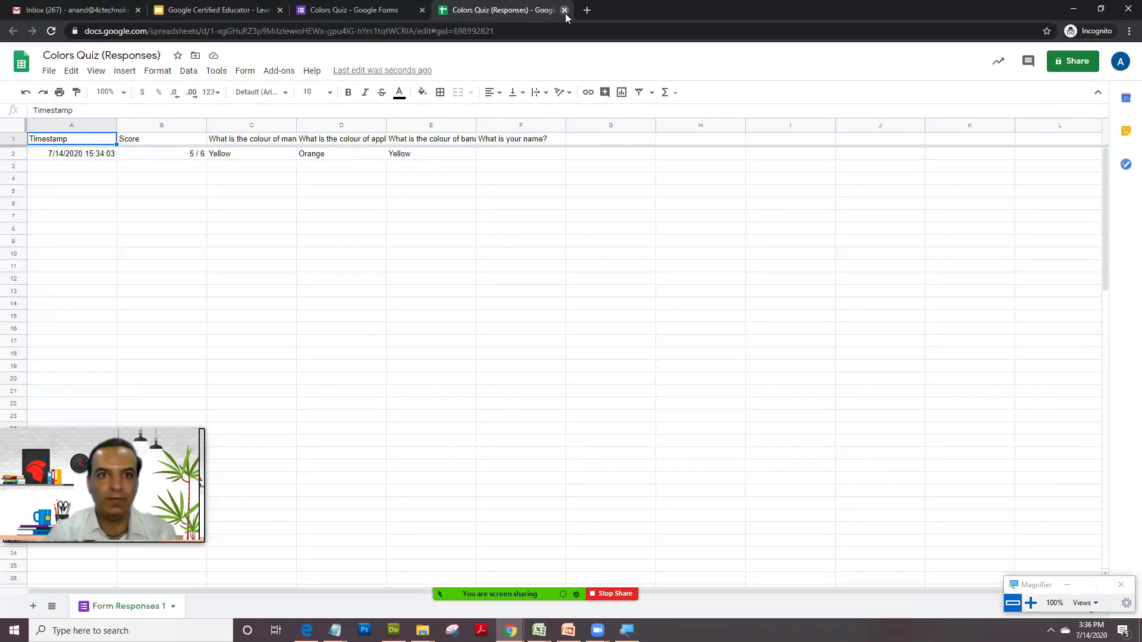
pyautogui.click(564, 10)
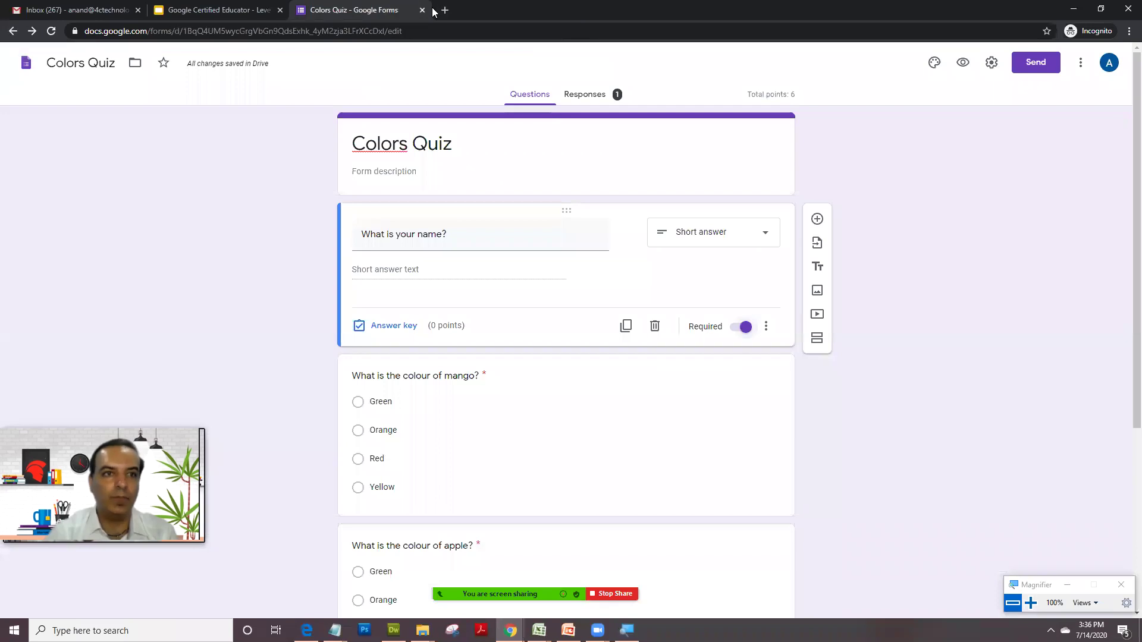
pyautogui.click(341, 30)
pyautogui.write('forms.google.com')
pyautogui.press('Return')
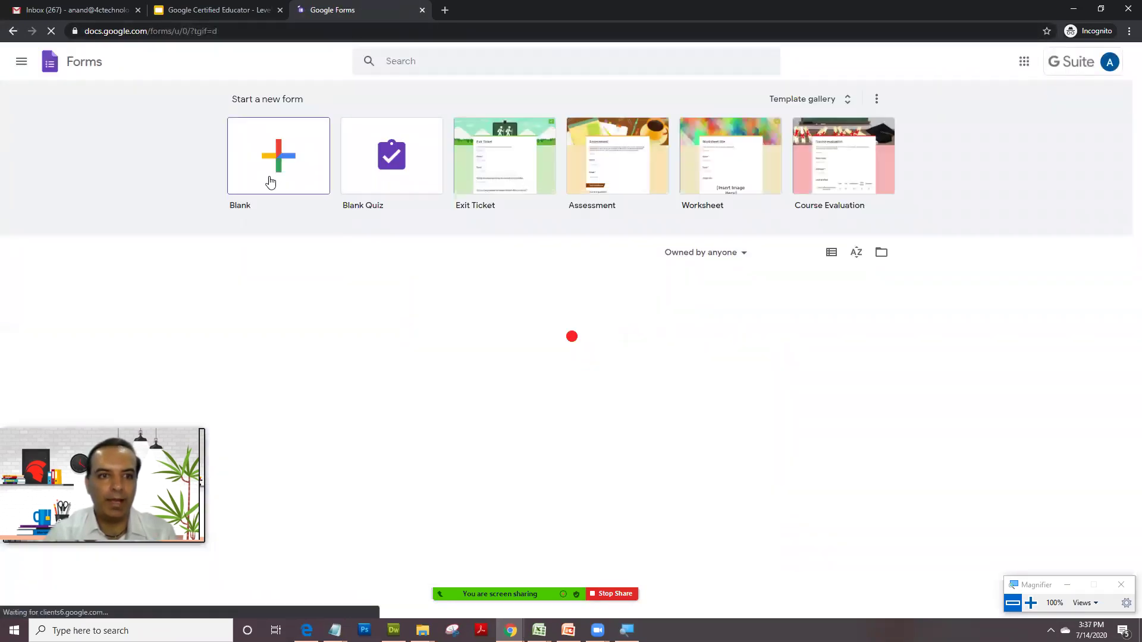
pyautogui.click(414, 182)
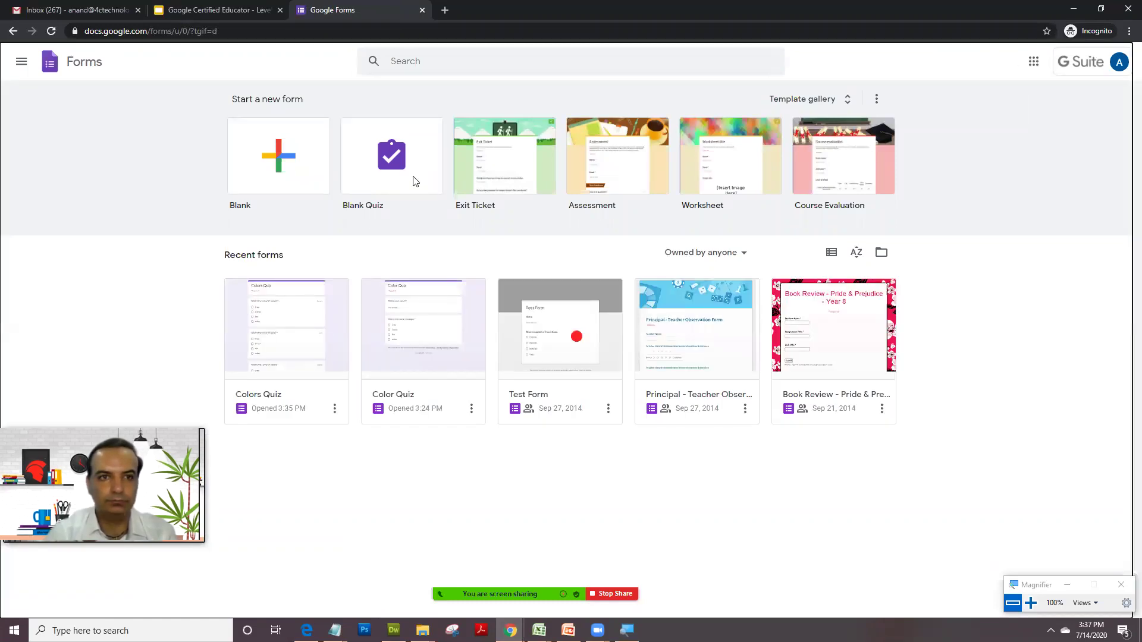
pyautogui.click(384, 143)
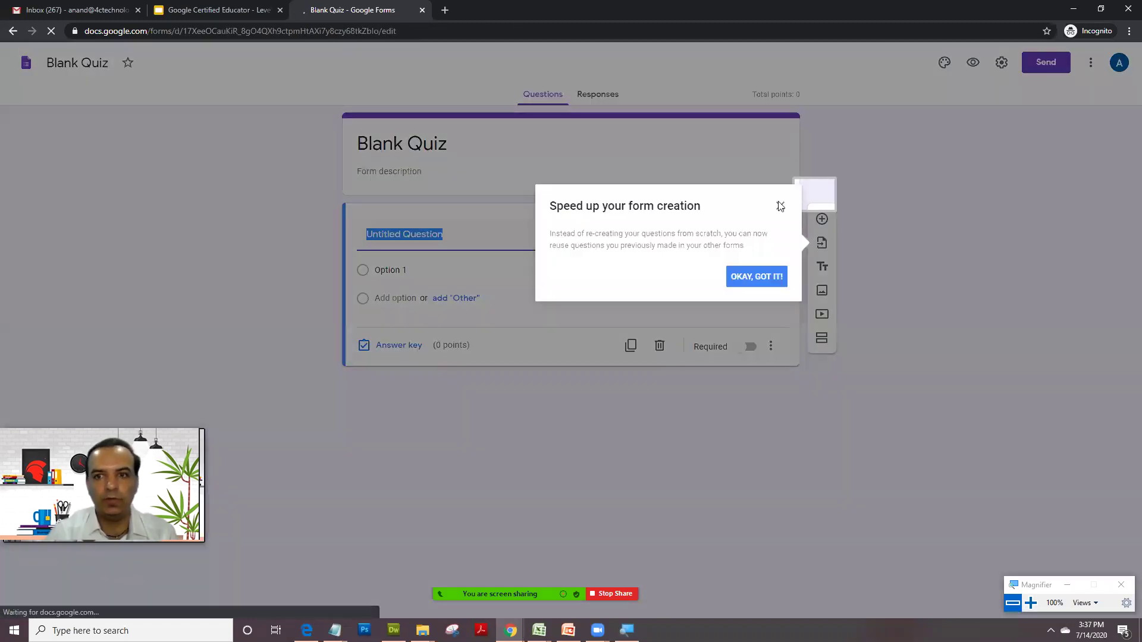
# - Dismiss the reuse-questions tip and set both form title and file name to 'Youtube Quiz'
pyautogui.click(448, 168)
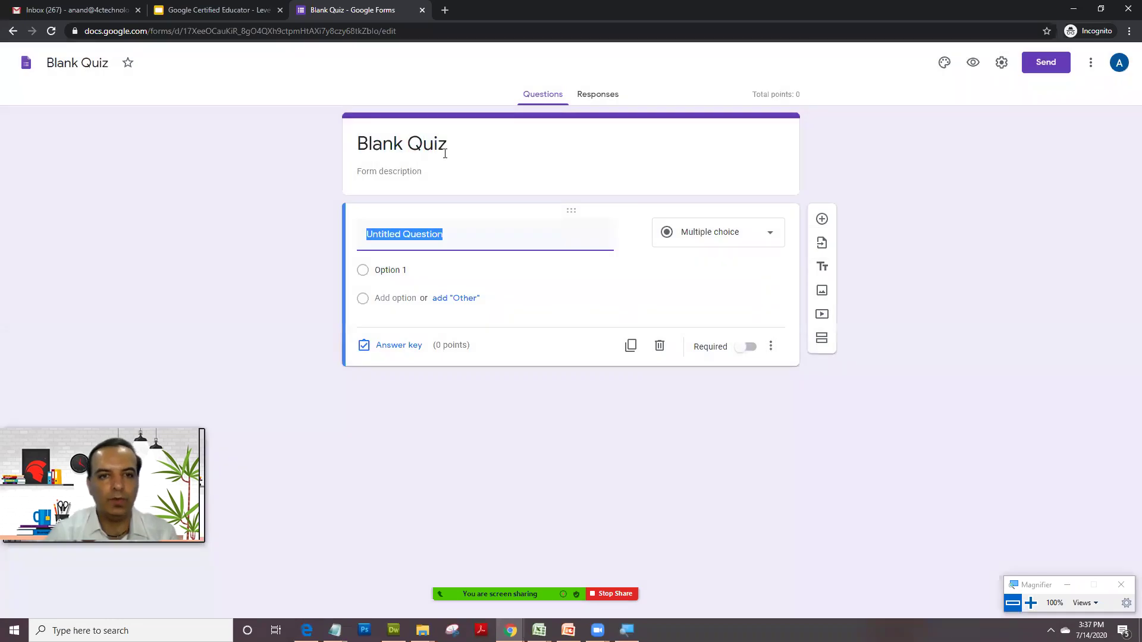
pyautogui.click(402, 141)
pyautogui.write('Youtube Quiz')
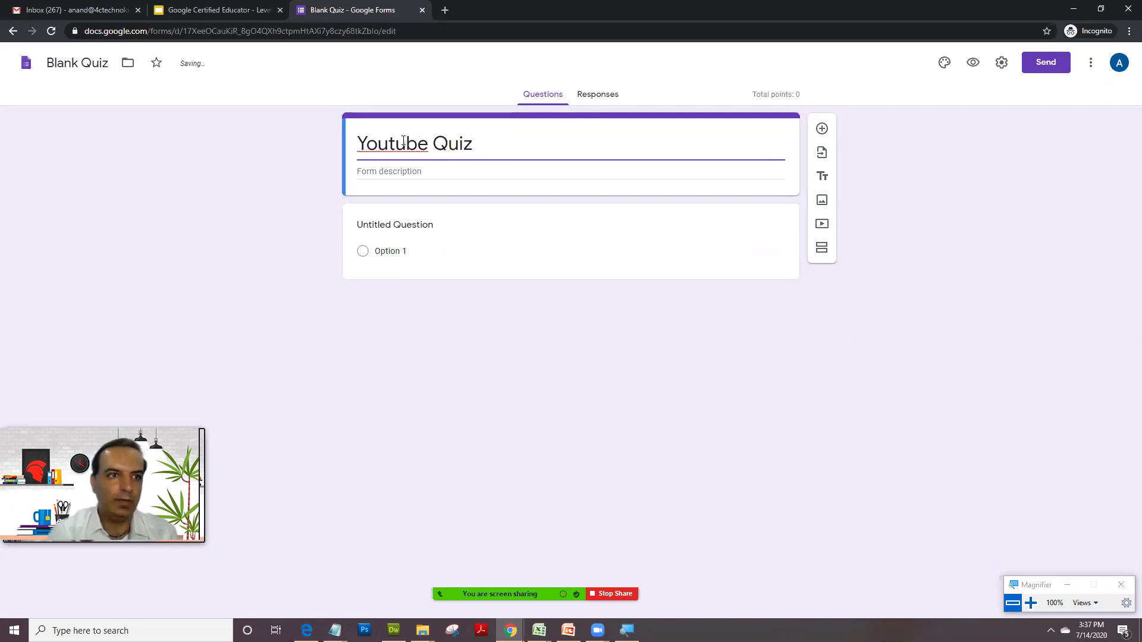
pyautogui.click(80, 65)
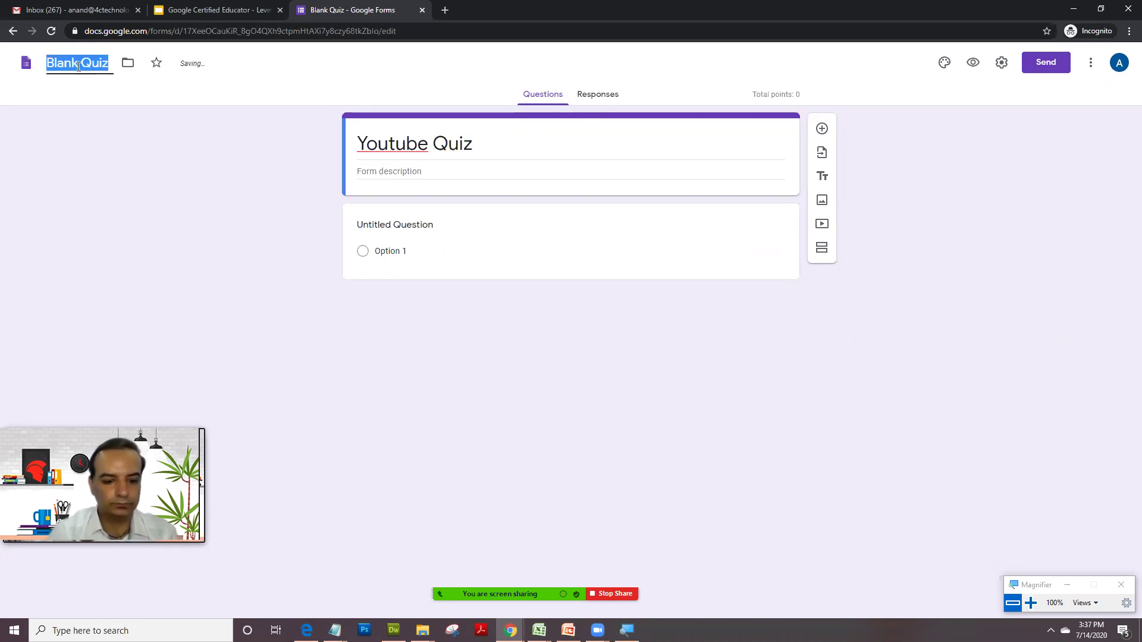
pyautogui.write('Youtube')
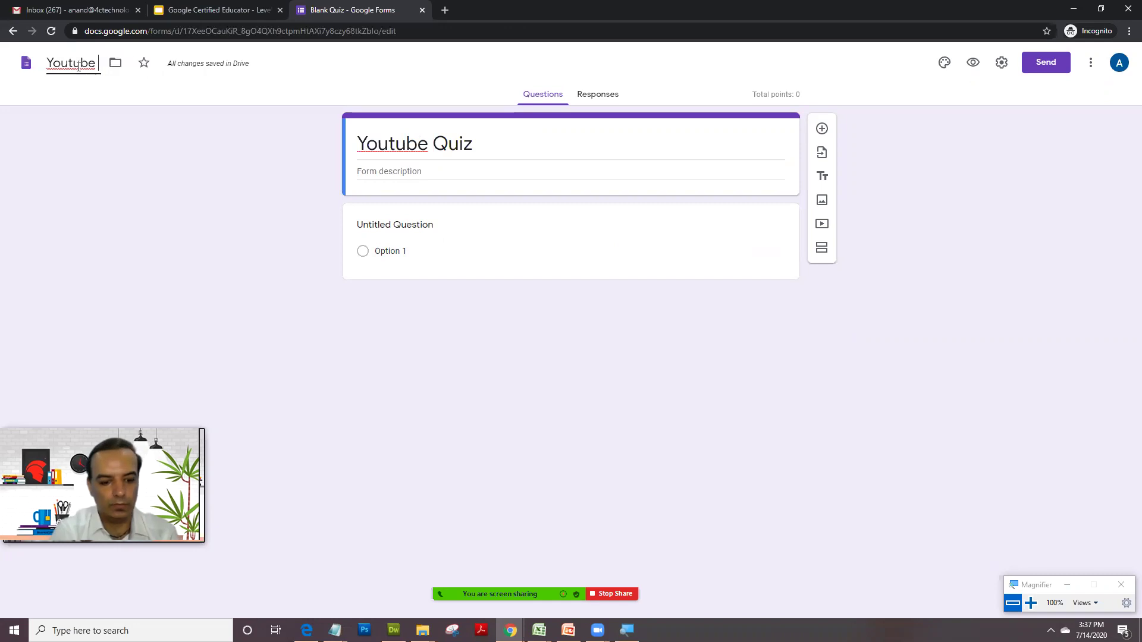
pyautogui.write(' Quiz')
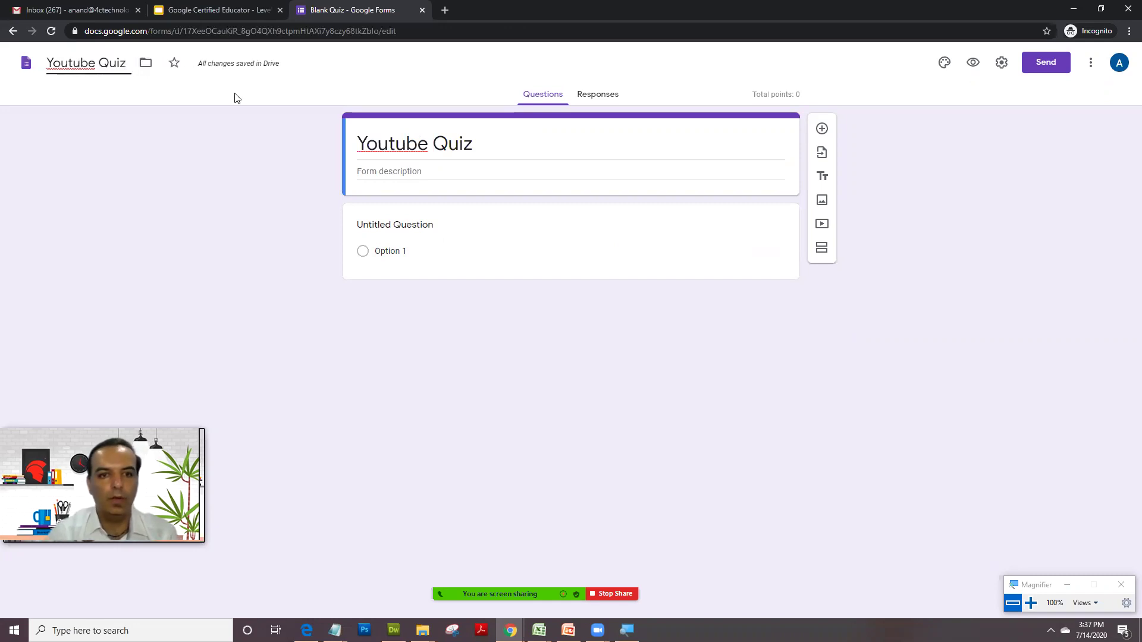
pyautogui.click(421, 223)
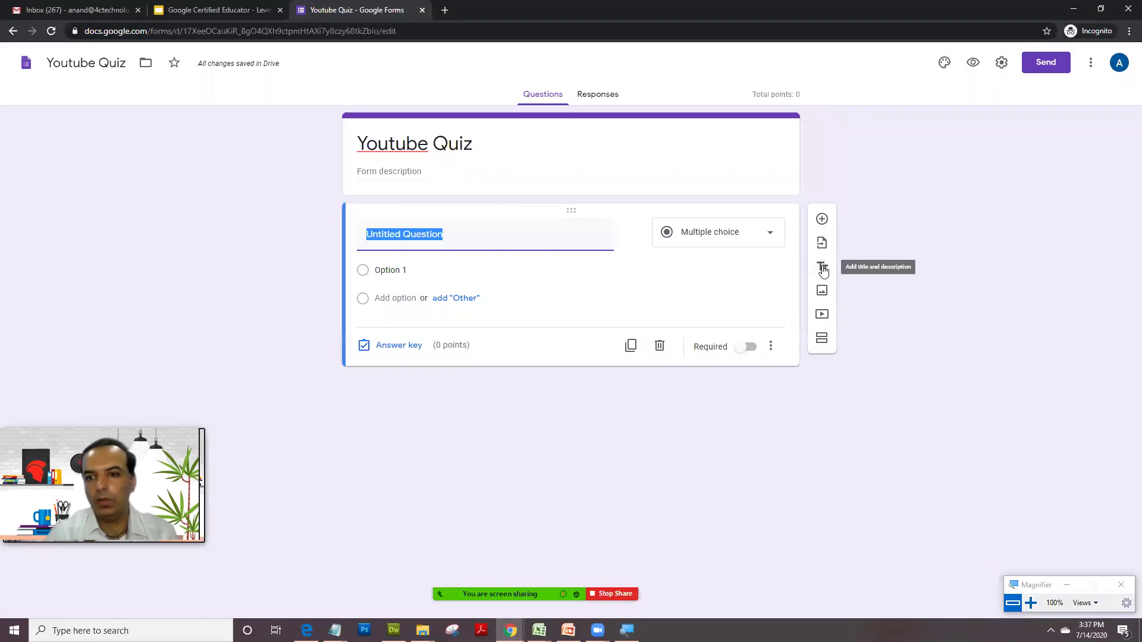
# - Search YouTube for 'digestive system' and embed 'Human digestive system - How it works! (Animation)'
pyautogui.click(823, 316)
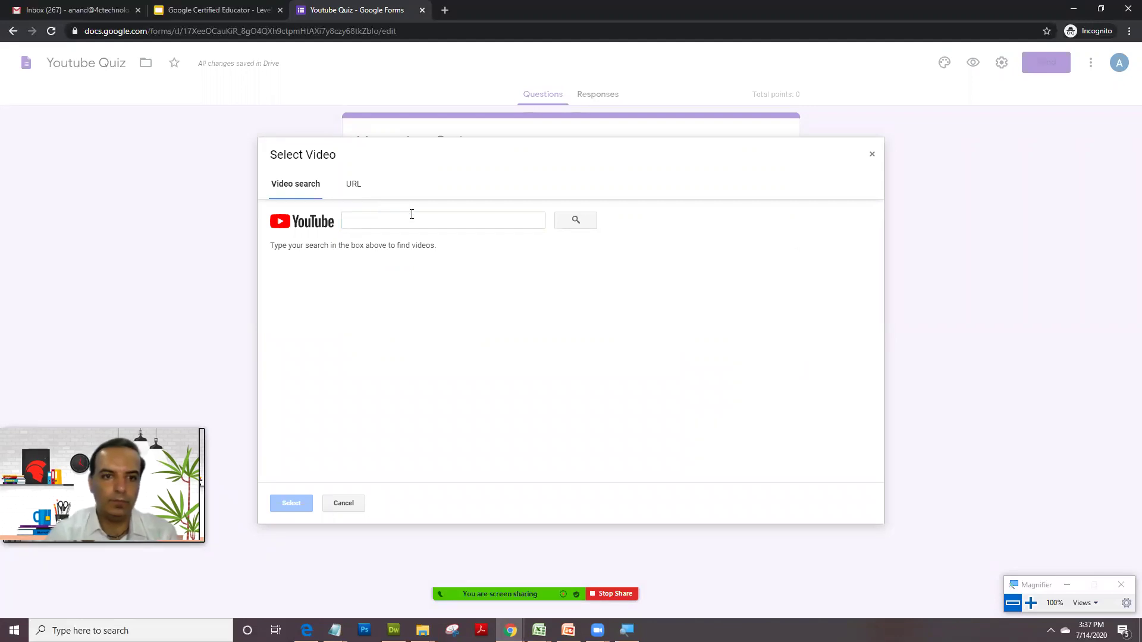
pyautogui.click(407, 225)
pyautogui.write('d')
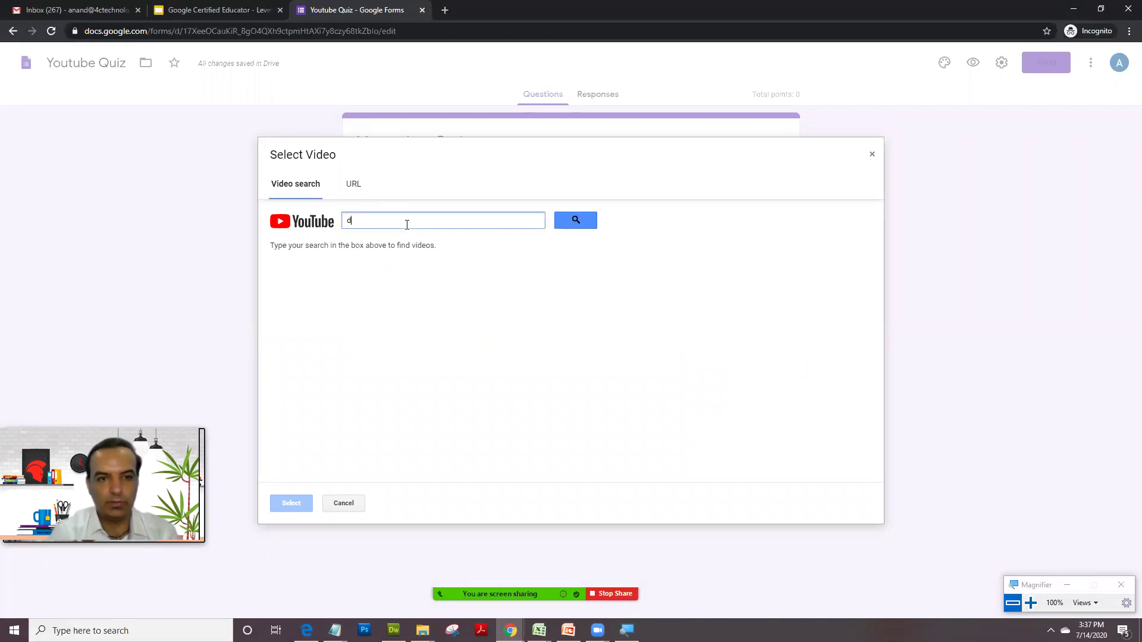
pyautogui.write('igestive system')
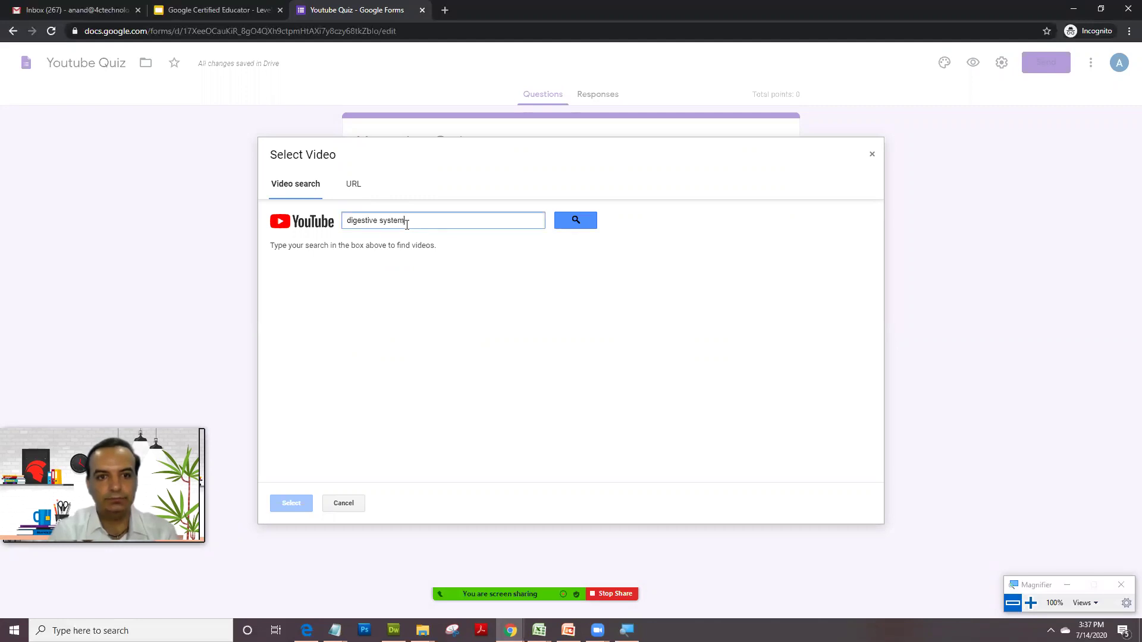
pyautogui.click(574, 223)
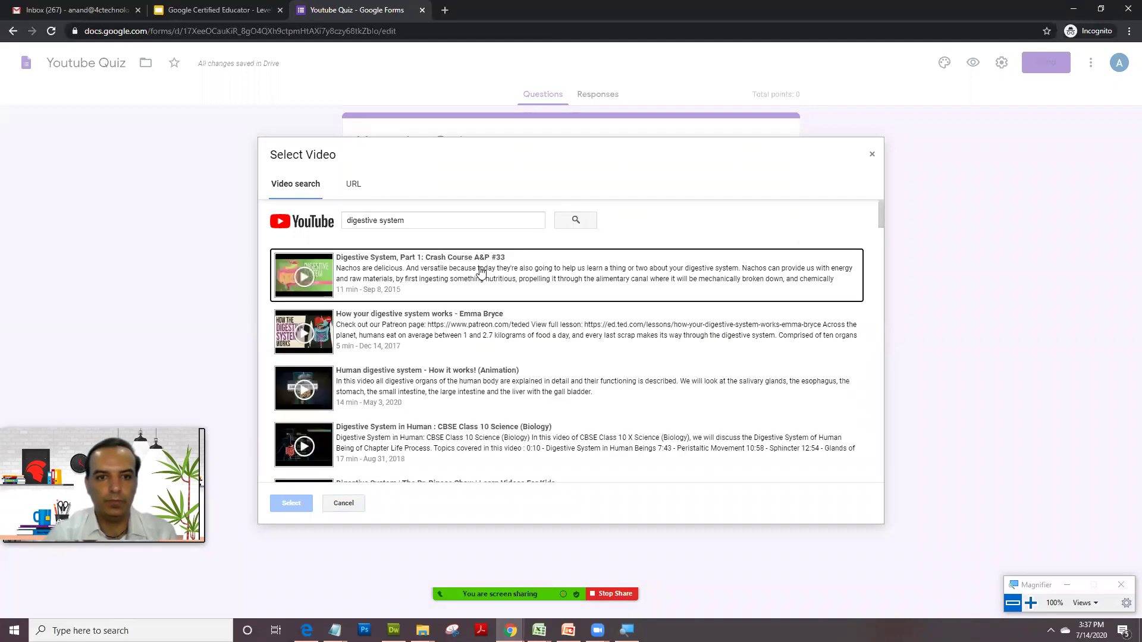
pyautogui.click(445, 390)
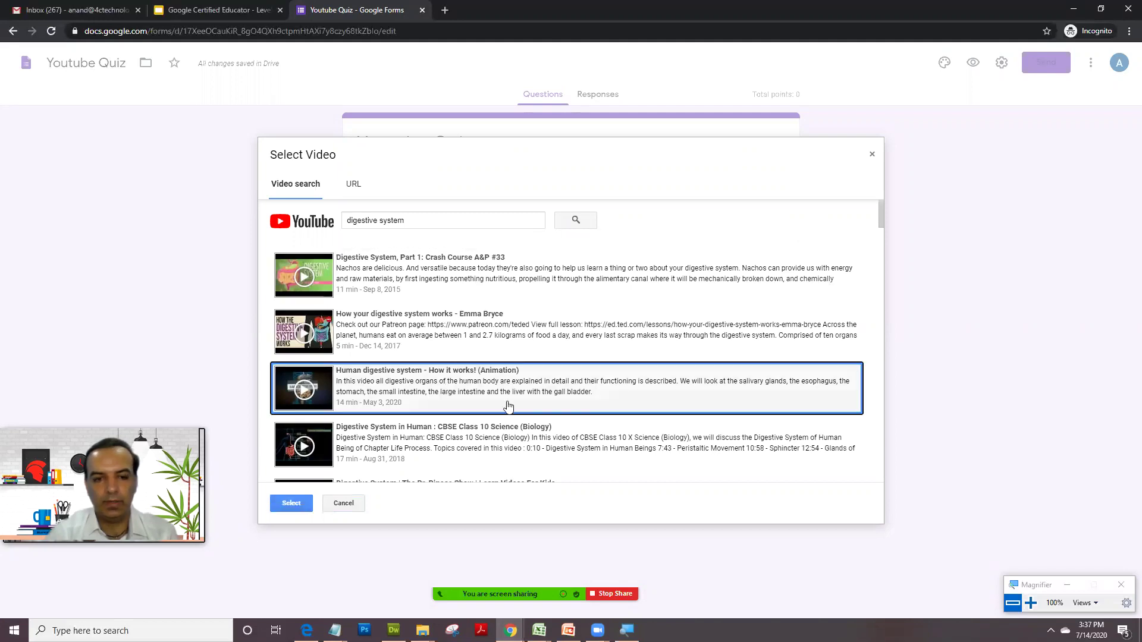
pyautogui.click(300, 498)
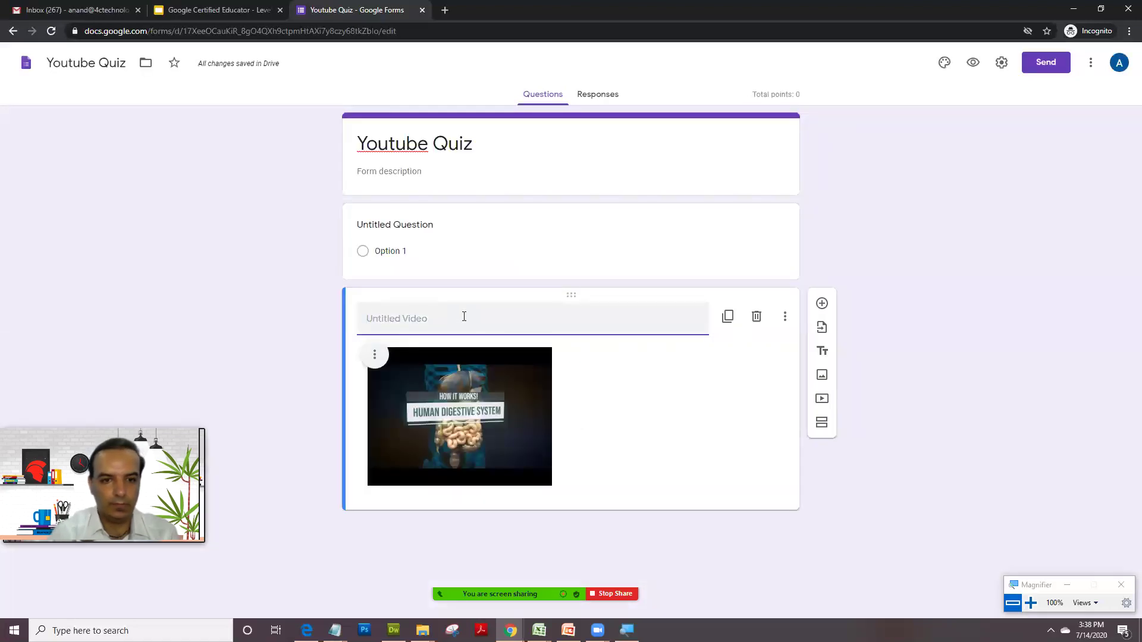
# - Title the embedded video 'Digestive System' and move the untitled question card below it
pyautogui.write('Digestive System')
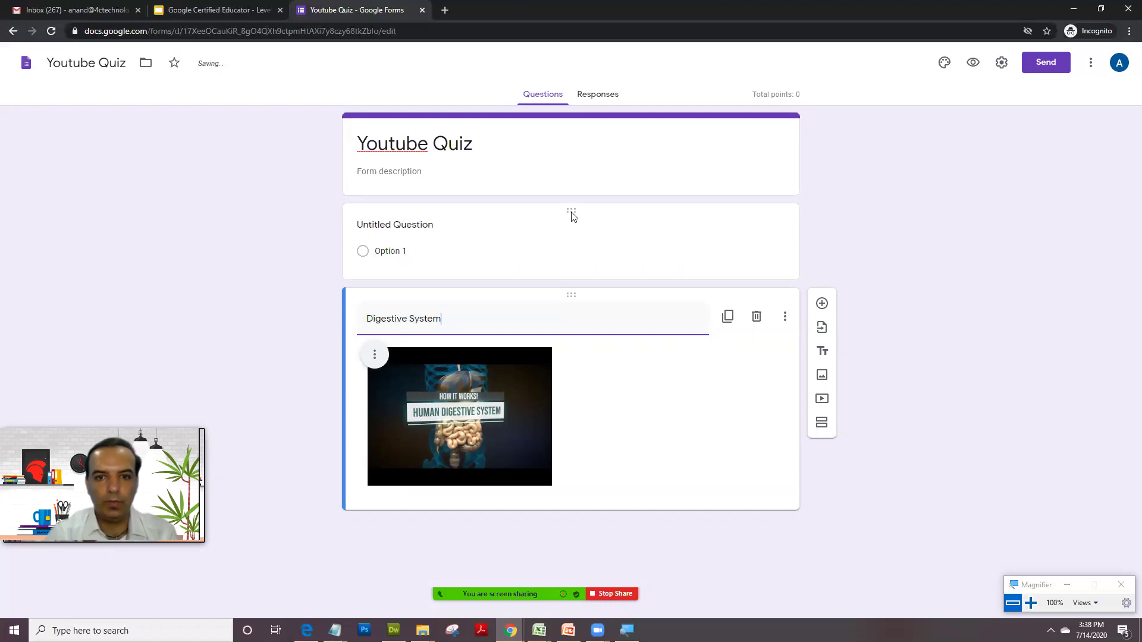
pyautogui.moveTo(571, 208); pyautogui.dragTo(534, 489)
pyautogui.click(531, 475)
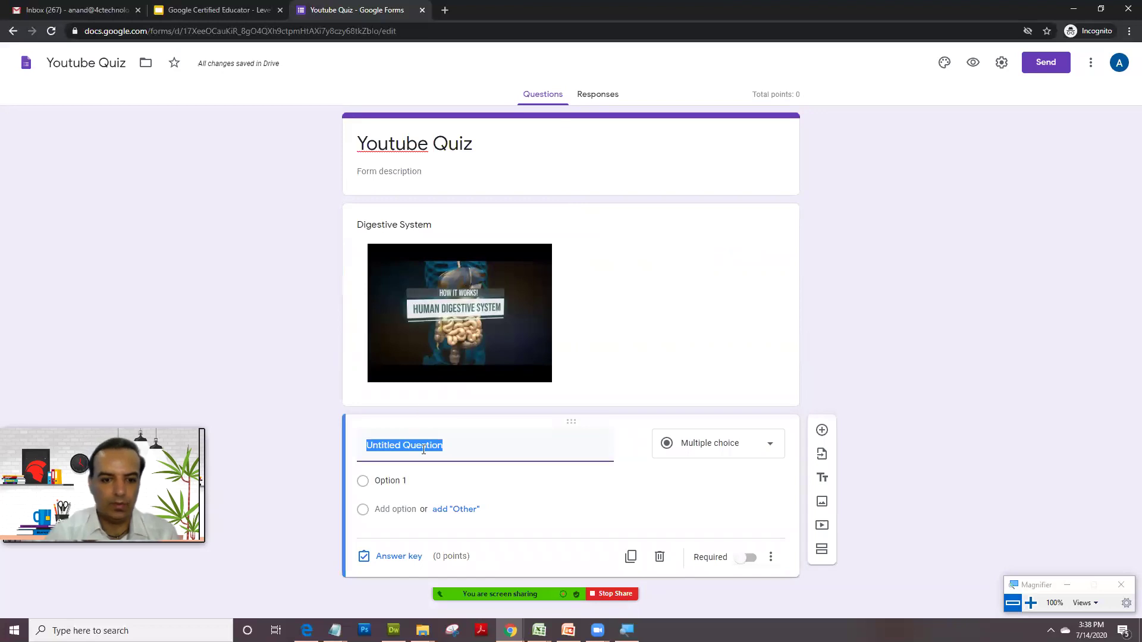
# - Title the question 'What is the length of Digestive Sytem' and make the first choice 10 feet
pyautogui.write('Wha')
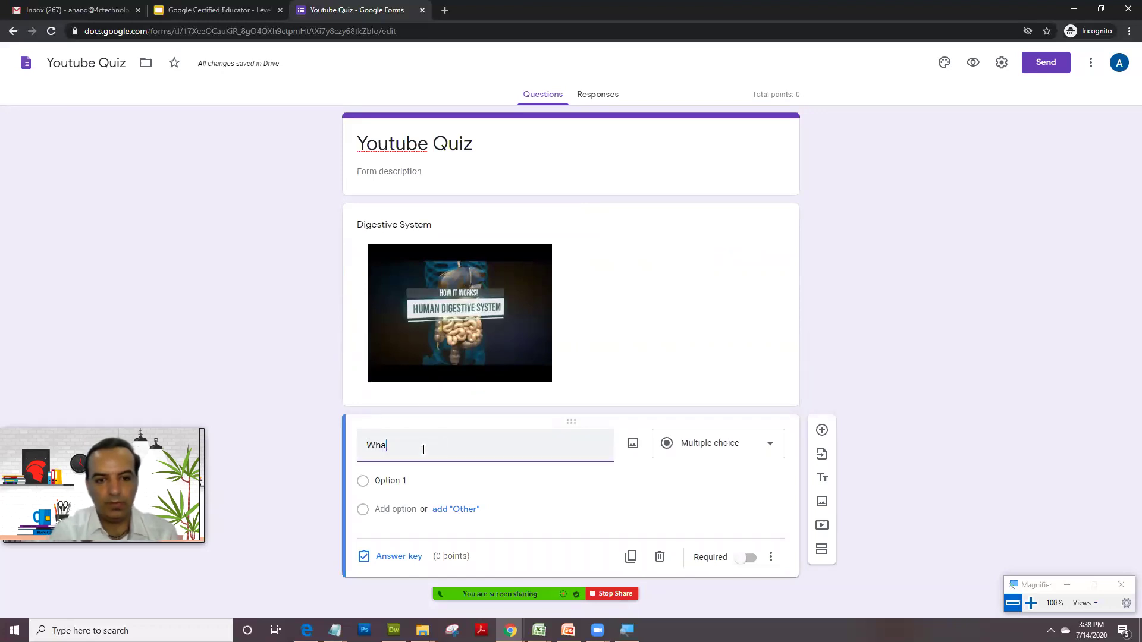
pyautogui.write('t is the length of Digestive Sytem')
pyautogui.click(395, 480)
pyautogui.write('10 fe')
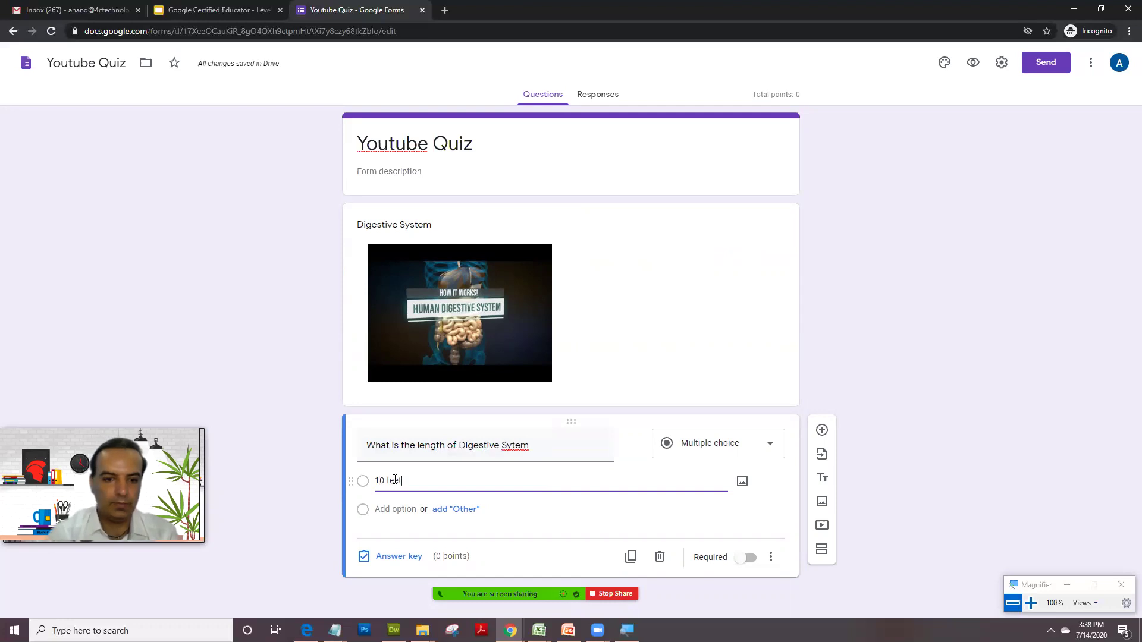
pyautogui.write('et')
# - Remove the Other row and add the choices 20 feet, 30 feet and 40 feet
pyautogui.click(446, 510)
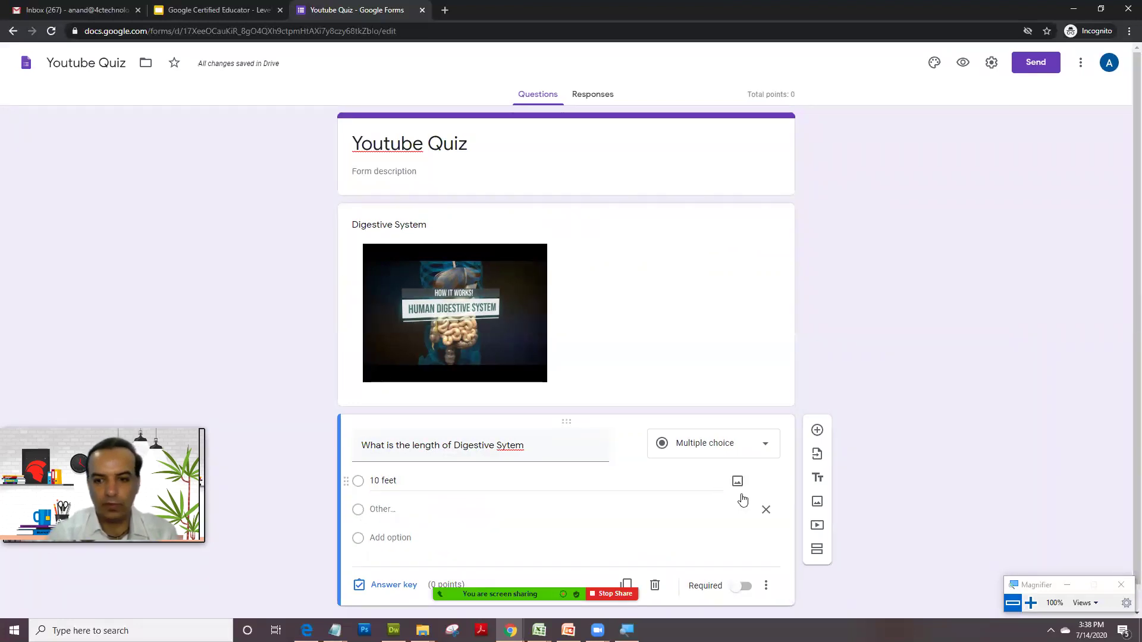
pyautogui.click(765, 510)
pyautogui.click(400, 509)
pyautogui.write('20 feet')
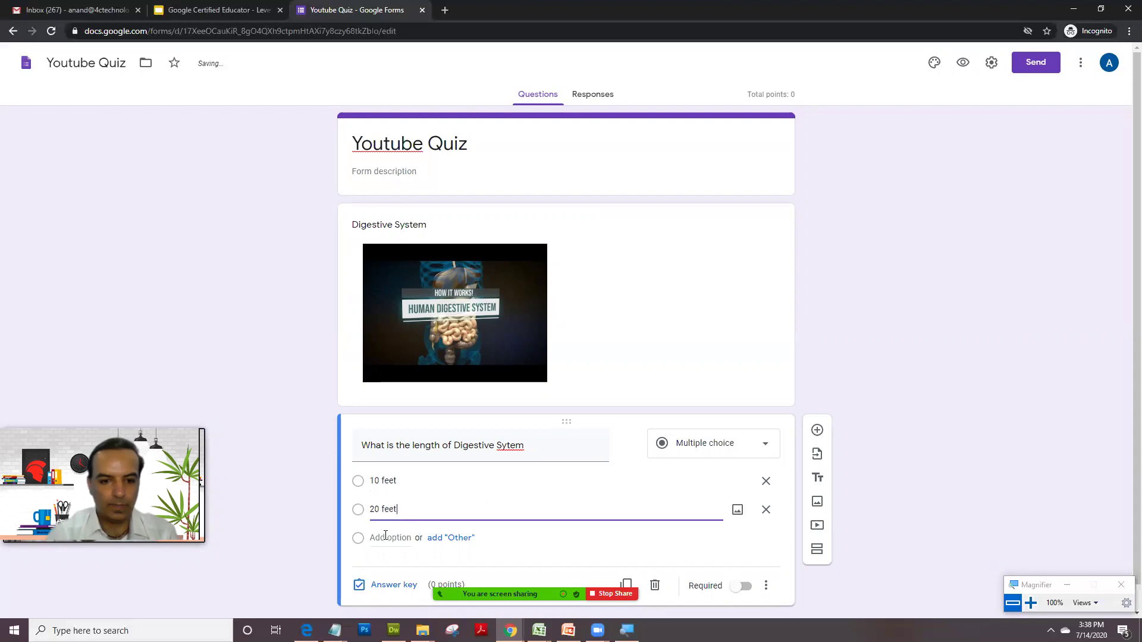
pyautogui.click(384, 537)
pyautogui.write('30 feet')
pyautogui.press('Return')
pyautogui.write('40 feet')
pyautogui.scroll(-1, 389, 523)
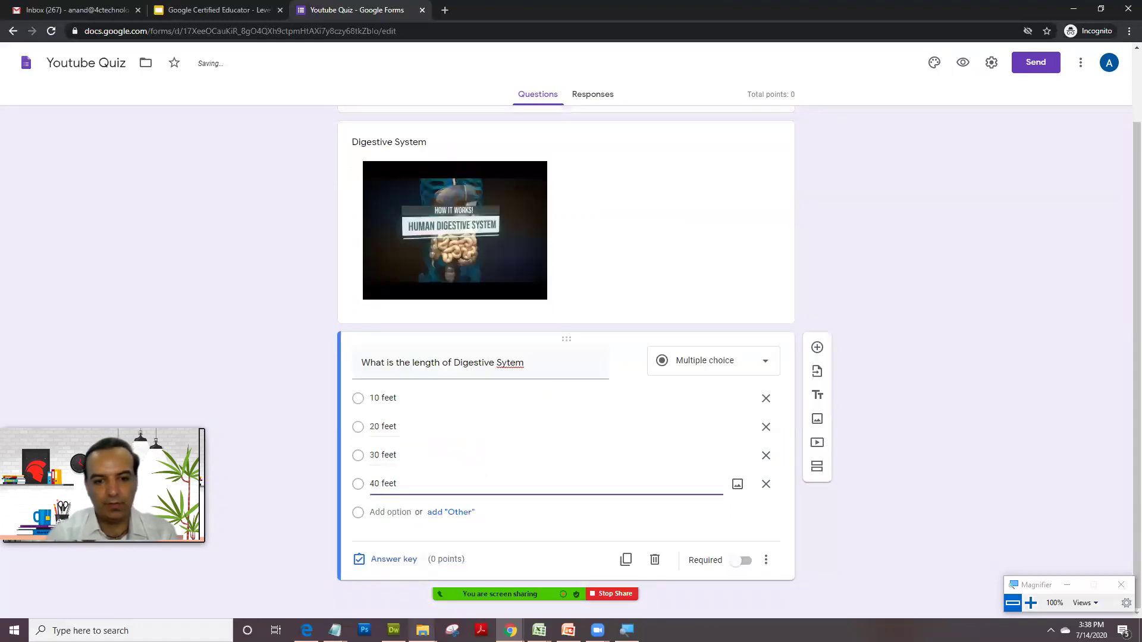
# - In the answer key, mark 30 feet as correct and make the question worth 1 point
pyautogui.click(390, 560)
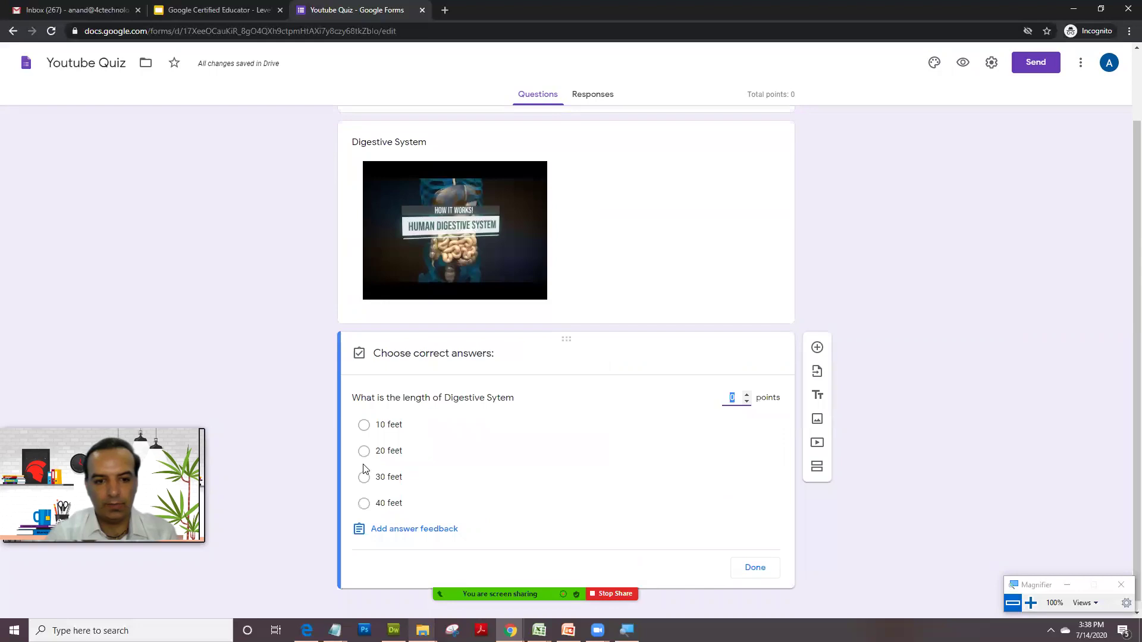
pyautogui.click(364, 477)
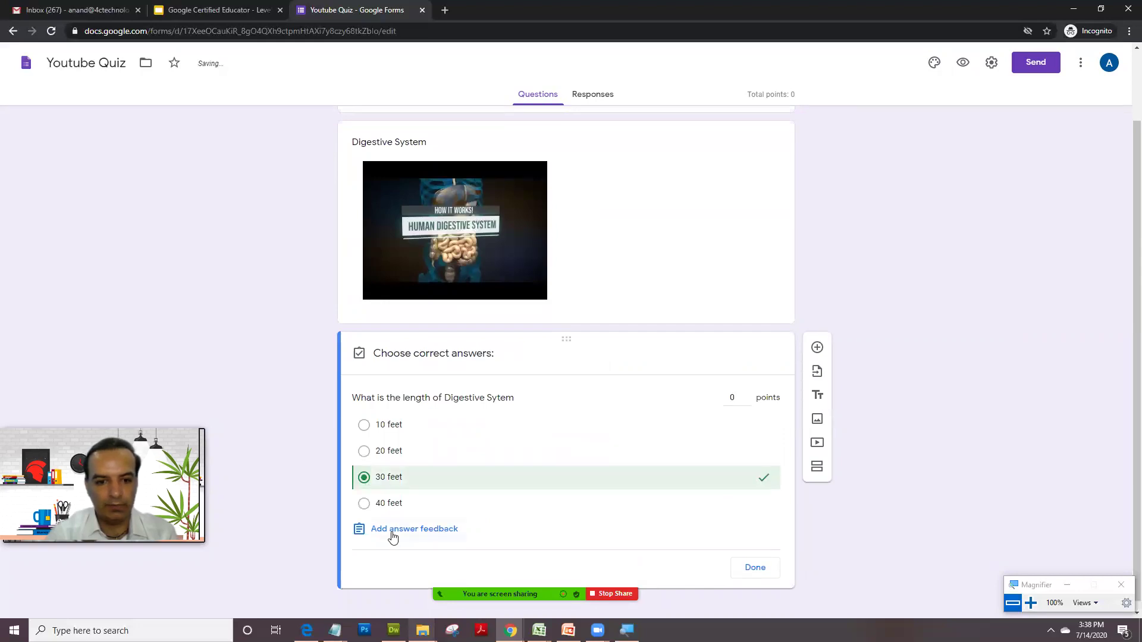
pyautogui.click(747, 395)
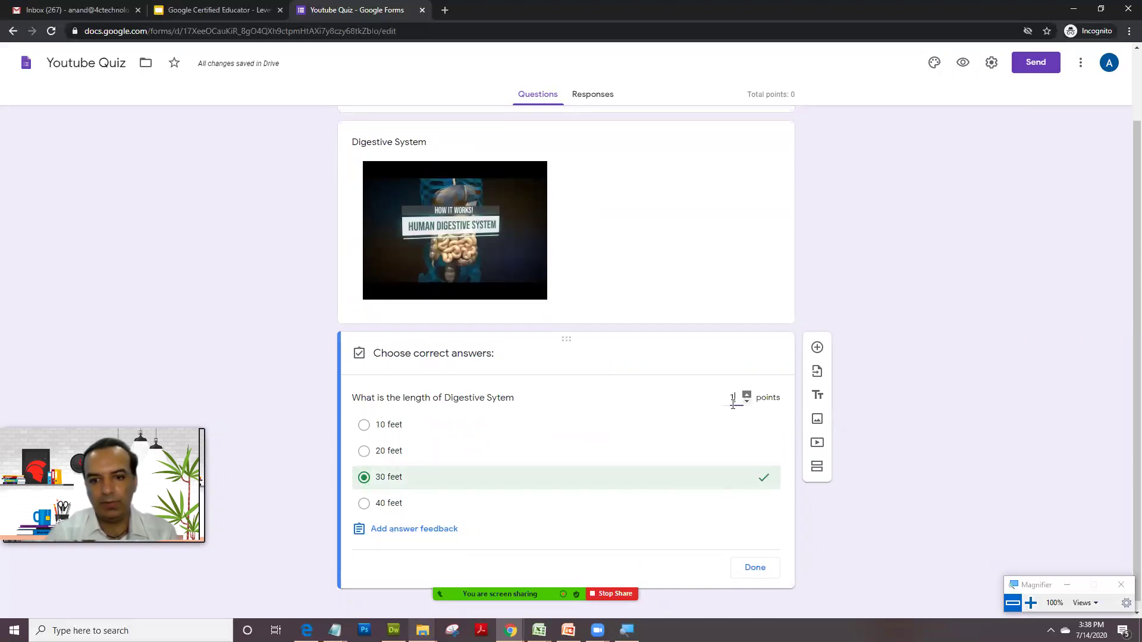
pyautogui.click(777, 571)
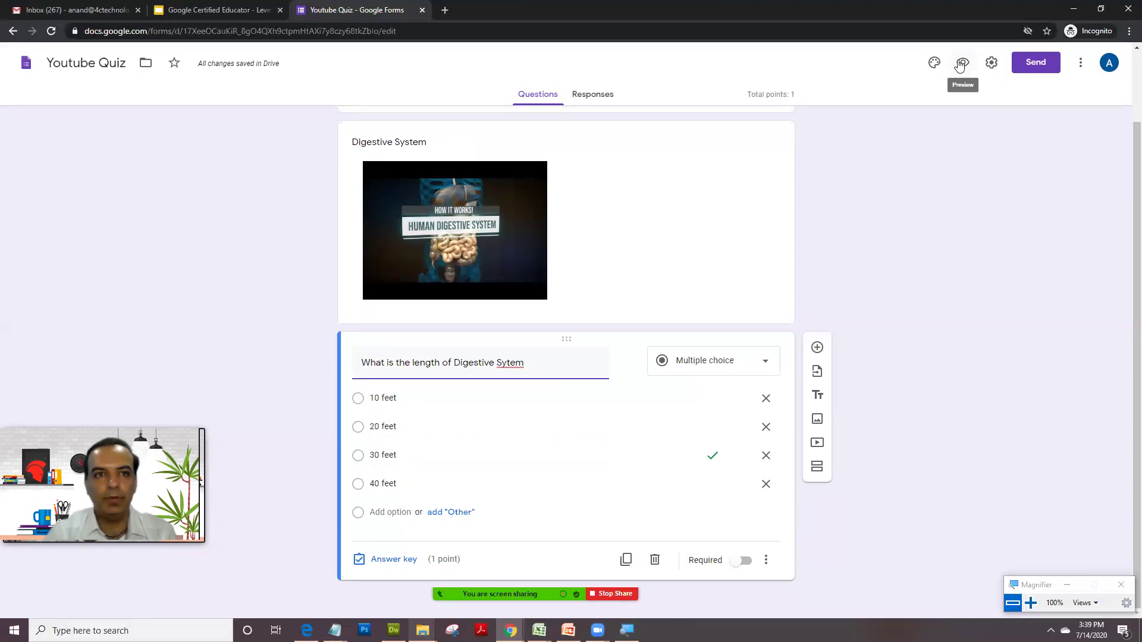
# - Preview the quiz, play and pause the video, and submit 30 feet as a test answer
pyautogui.click(961, 63)
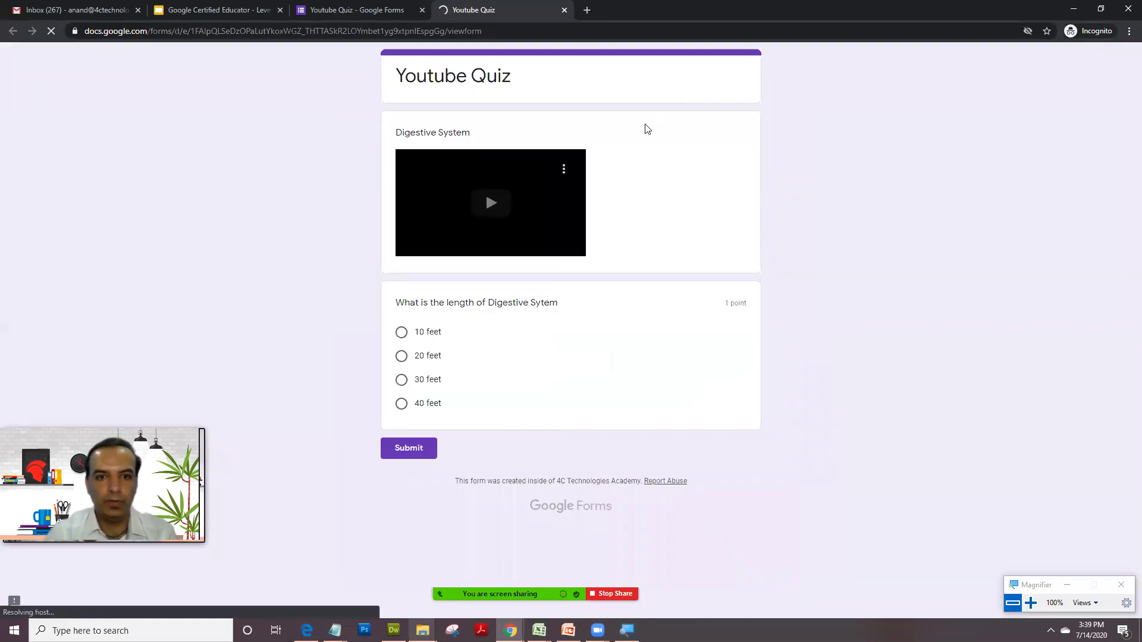
pyautogui.click(493, 201)
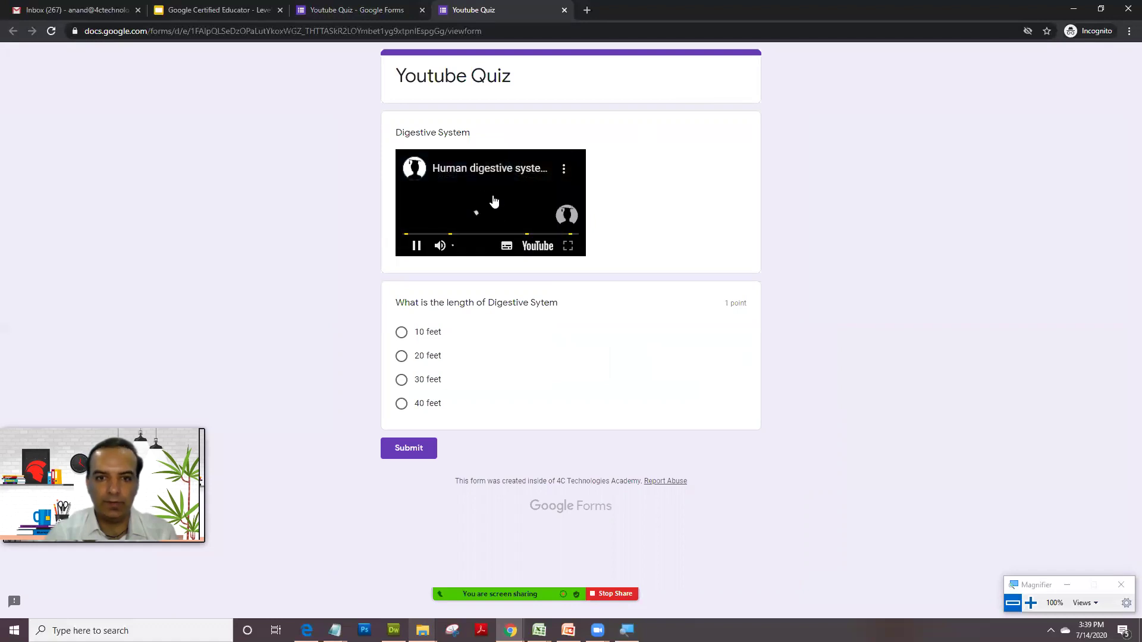
pyautogui.click(417, 246)
pyautogui.click(401, 381)
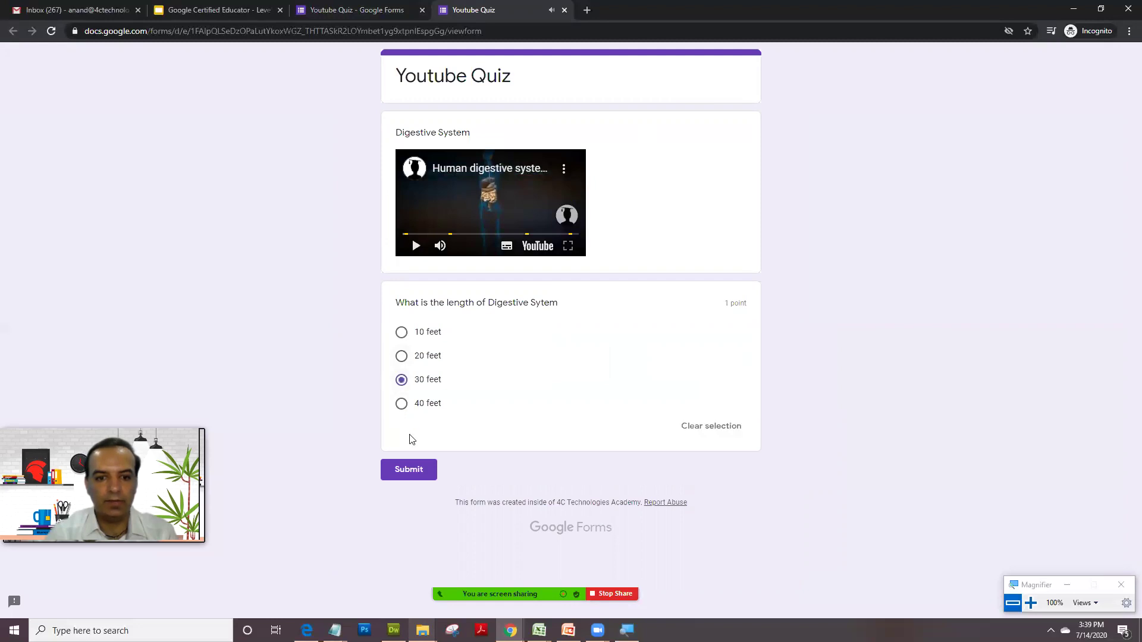
pyautogui.click(408, 470)
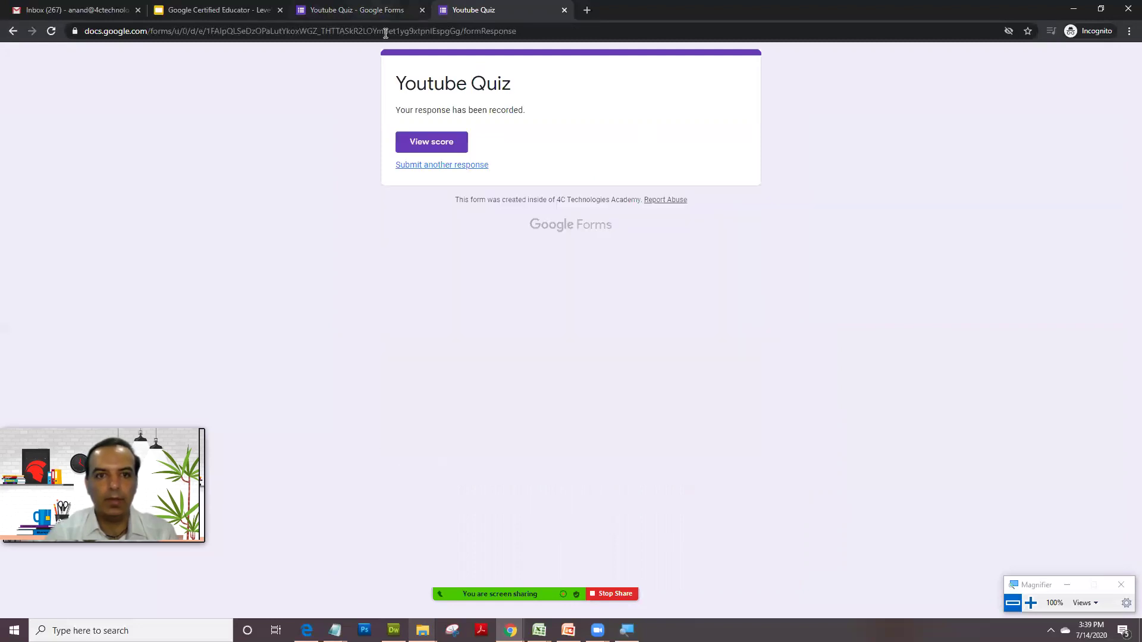
# - Check the test response's score, then return to the Youtube Quiz editor tab
pyautogui.click(428, 142)
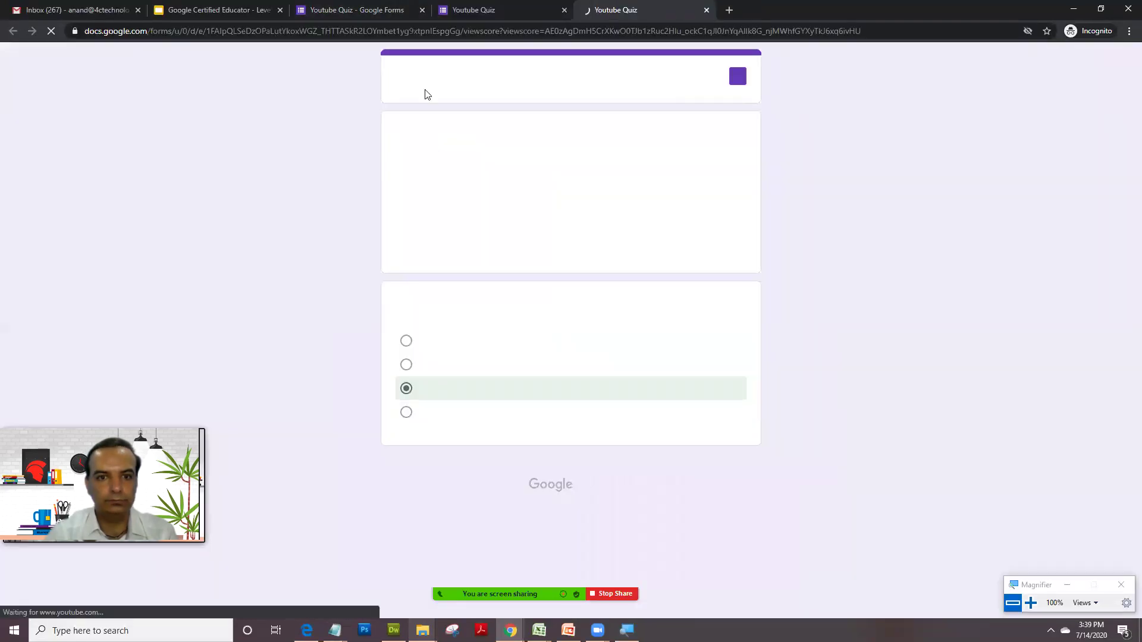
pyautogui.hotkey('ctrl', 'shift', 'Tab')
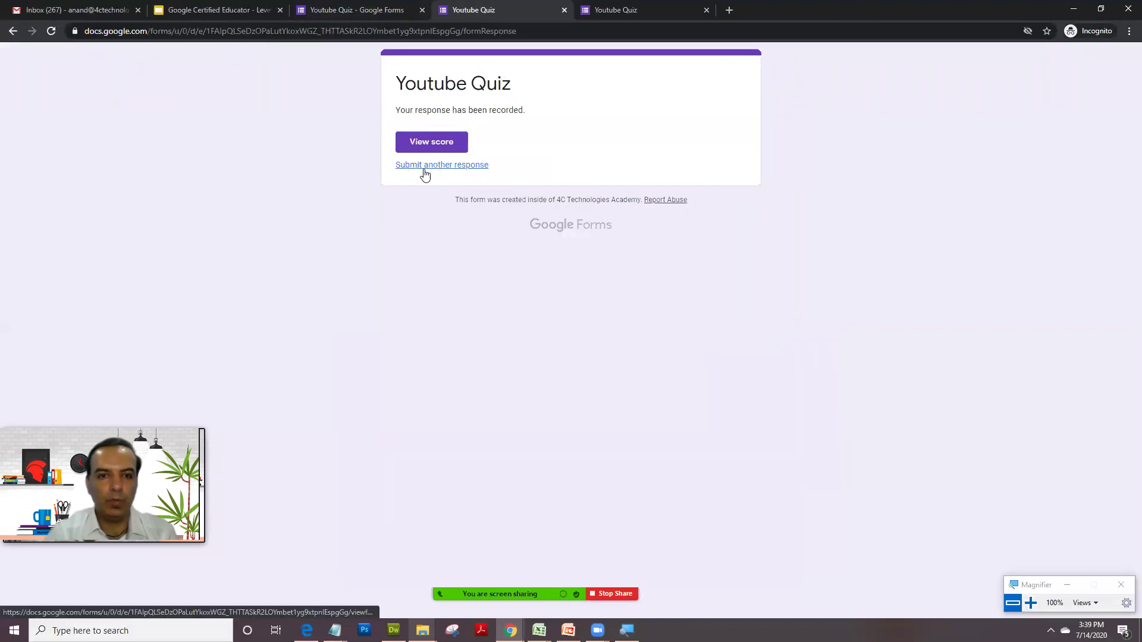
pyautogui.click(380, 16)
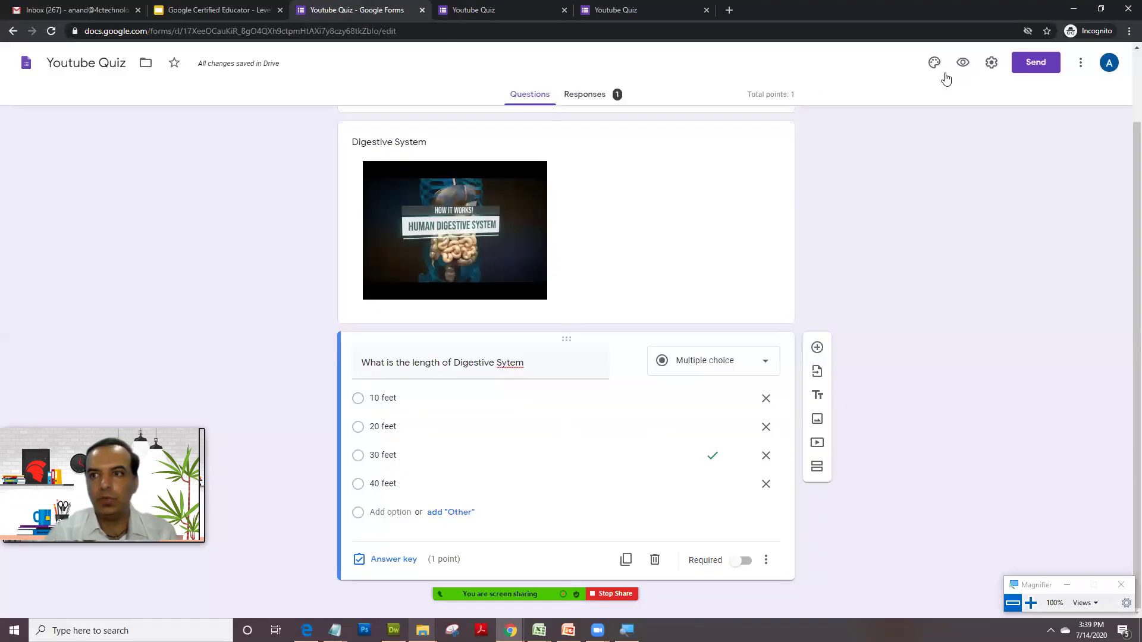
# - In Settings, tick 'Collect email addresses' on General, then bring up the Presentation options
pyautogui.click(989, 64)
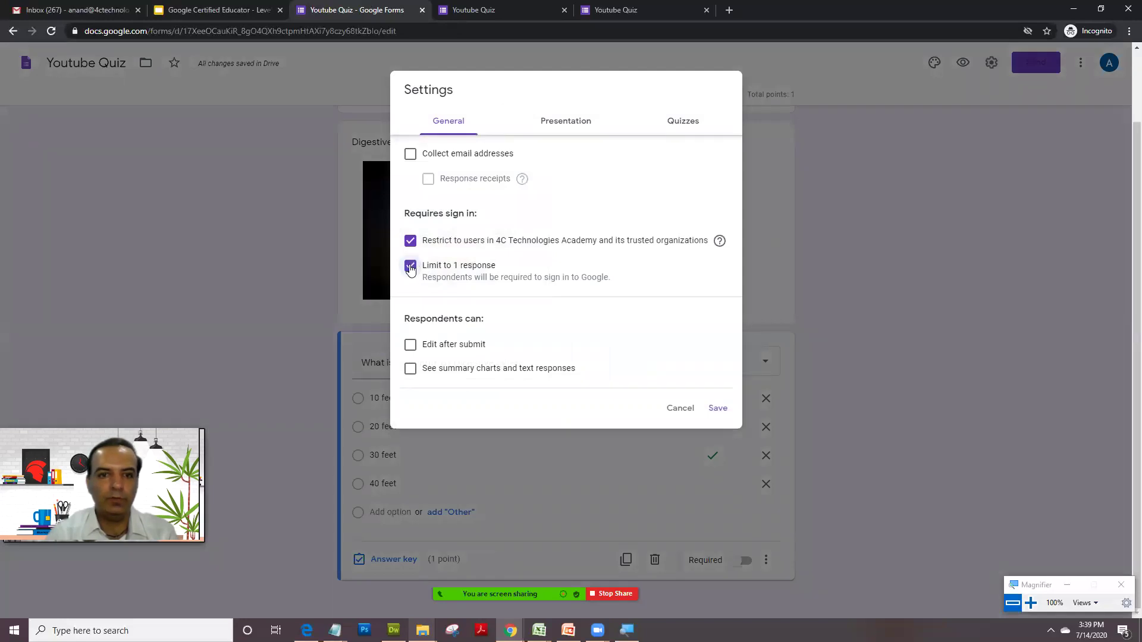
pyautogui.click(410, 154)
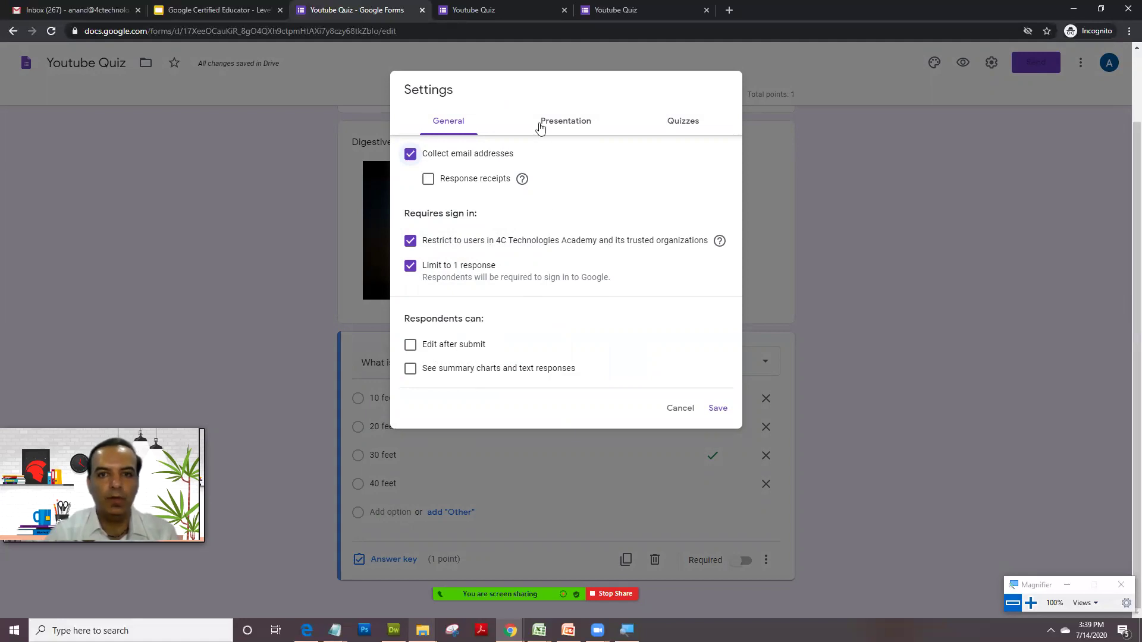
pyautogui.click(541, 127)
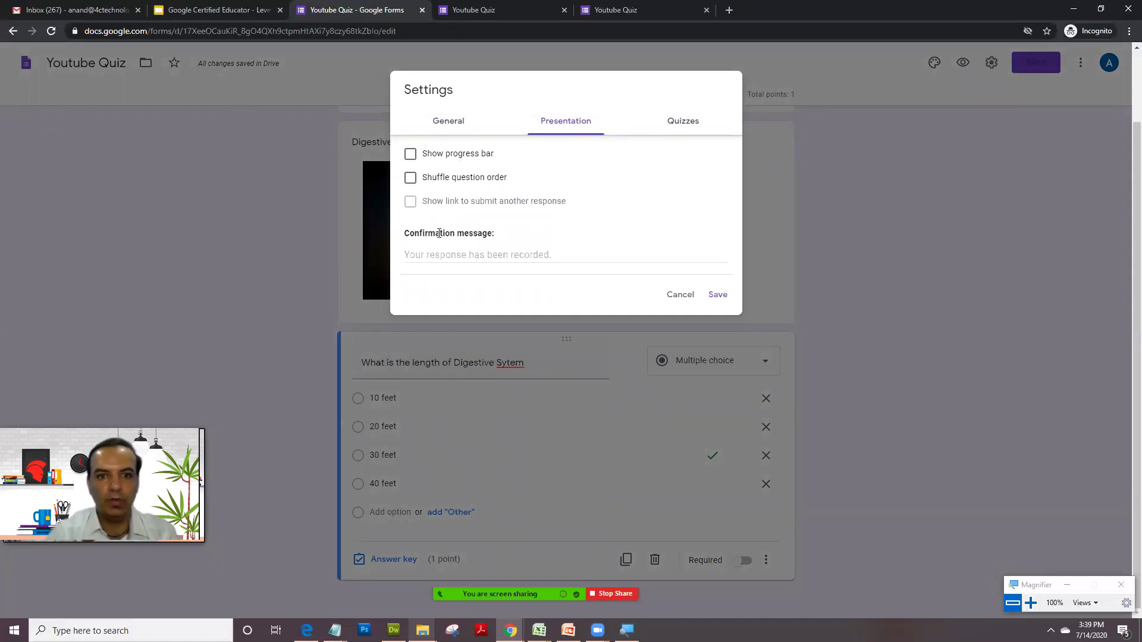
# - Replace the draft 'Well done' with 'Thank you for submitting the quiz.' and save the settings
pyautogui.click(485, 252)
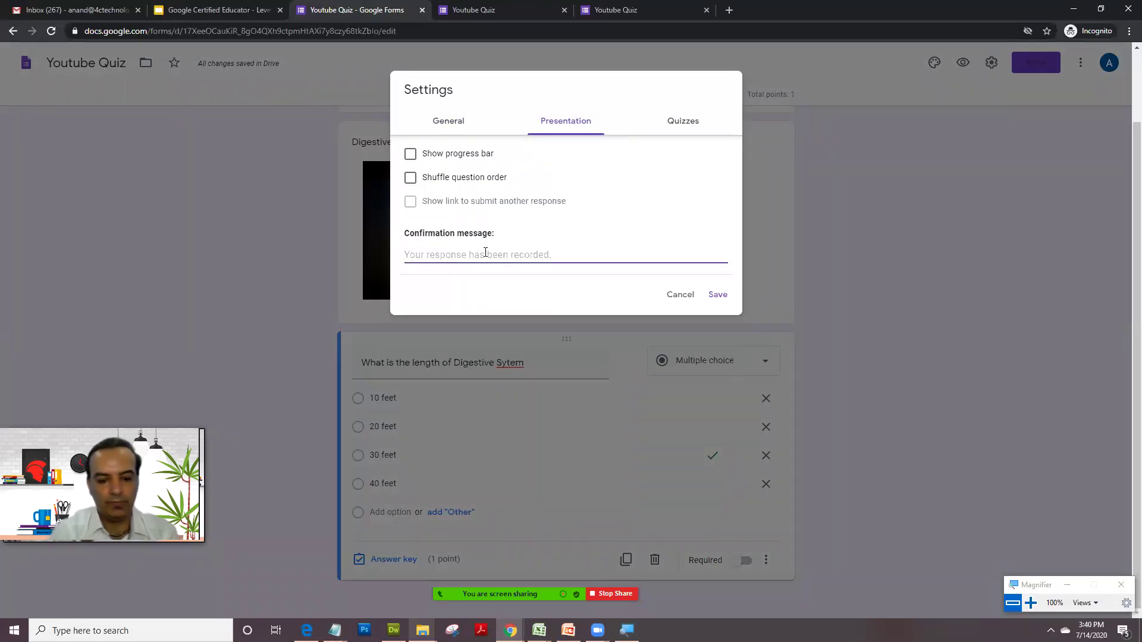
pyautogui.write('Well done')
pyautogui.press('BackSpace')
pyautogui.press('BackSpace')
pyautogui.press('BackSpace')
pyautogui.press('BackSpace')
pyautogui.press('BackSpace')
pyautogui.press('BackSpace')
pyautogui.press('BackSpace')
pyautogui.press('BackSpace')
pyautogui.press('BackSpace')
pyautogui.write('THAN')
pyautogui.press('BackSpace')
pyautogui.press('BackSpace')
pyautogui.write('ank you')
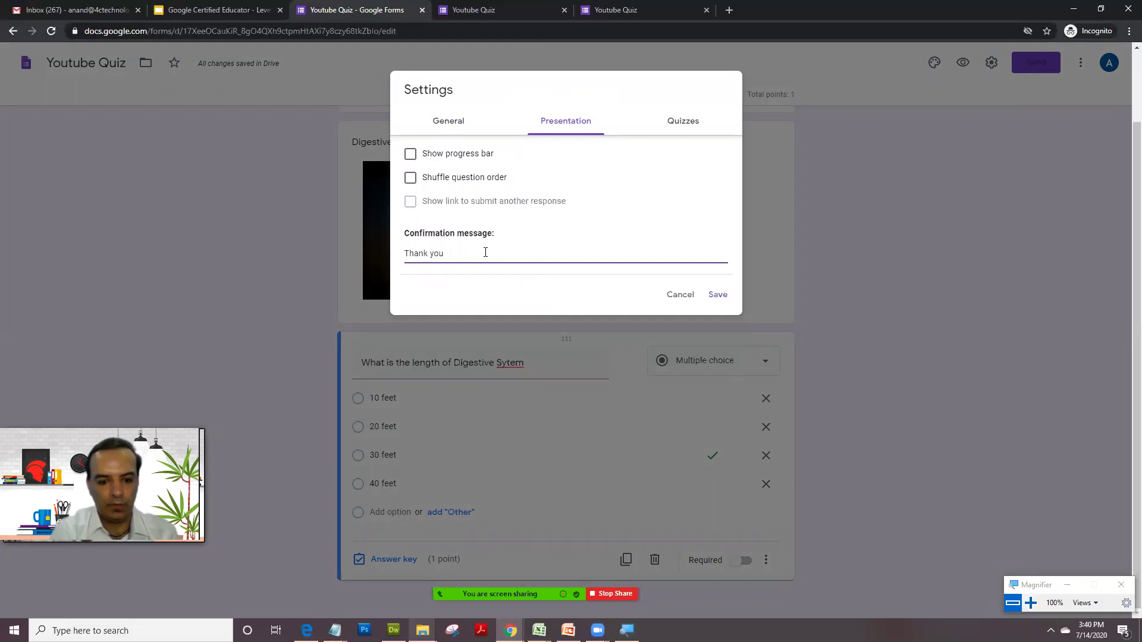
pyautogui.write(' for submitti')
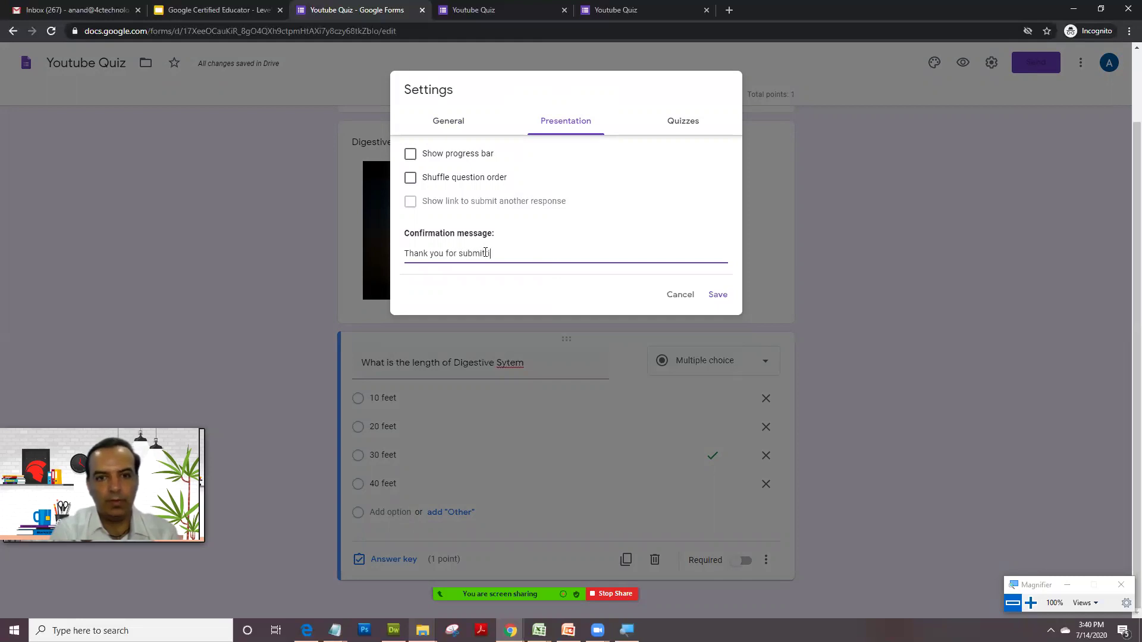
pyautogui.write('ng the quiz')
pyautogui.press('BackSpace')
pyautogui.write('iz.')
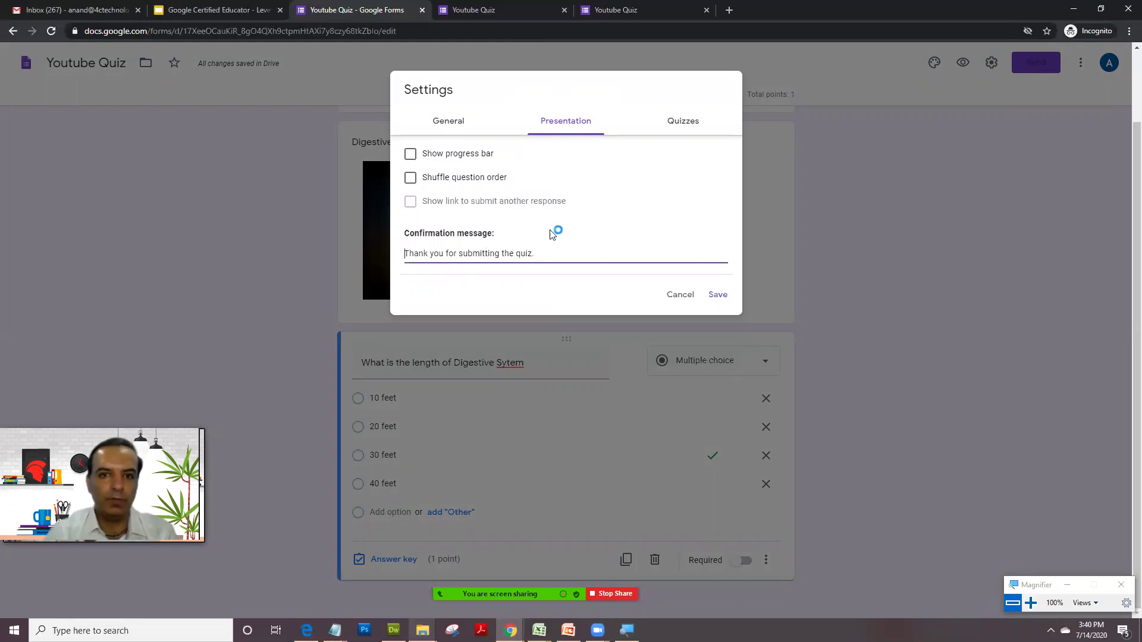
pyautogui.moveTo(406, 256); pyautogui.dragTo(556, 233)
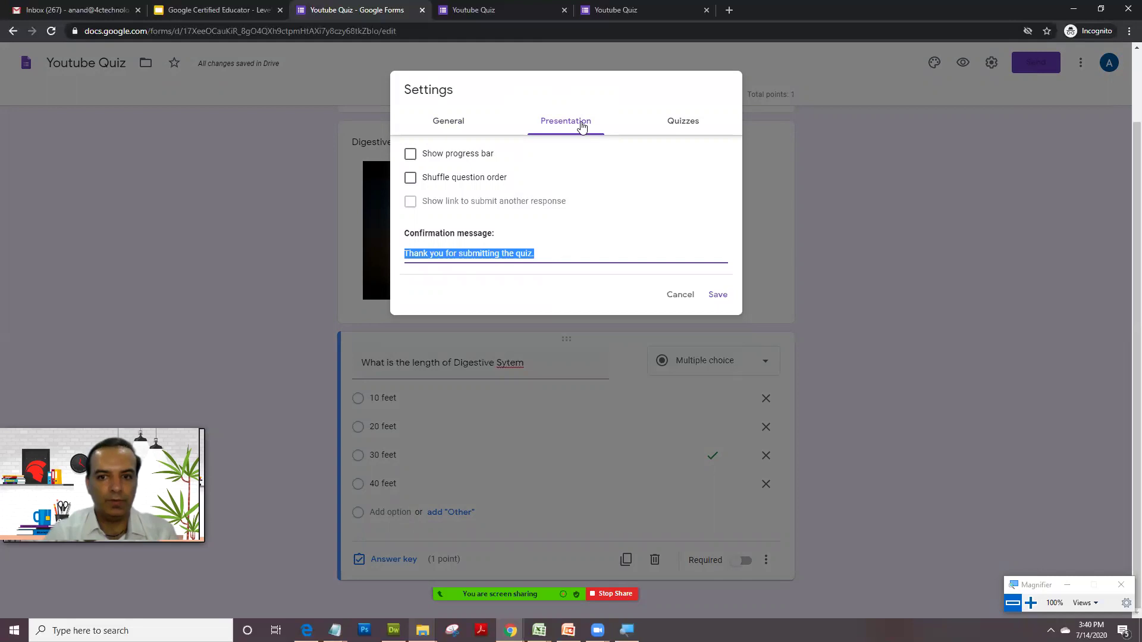
pyautogui.click(725, 292)
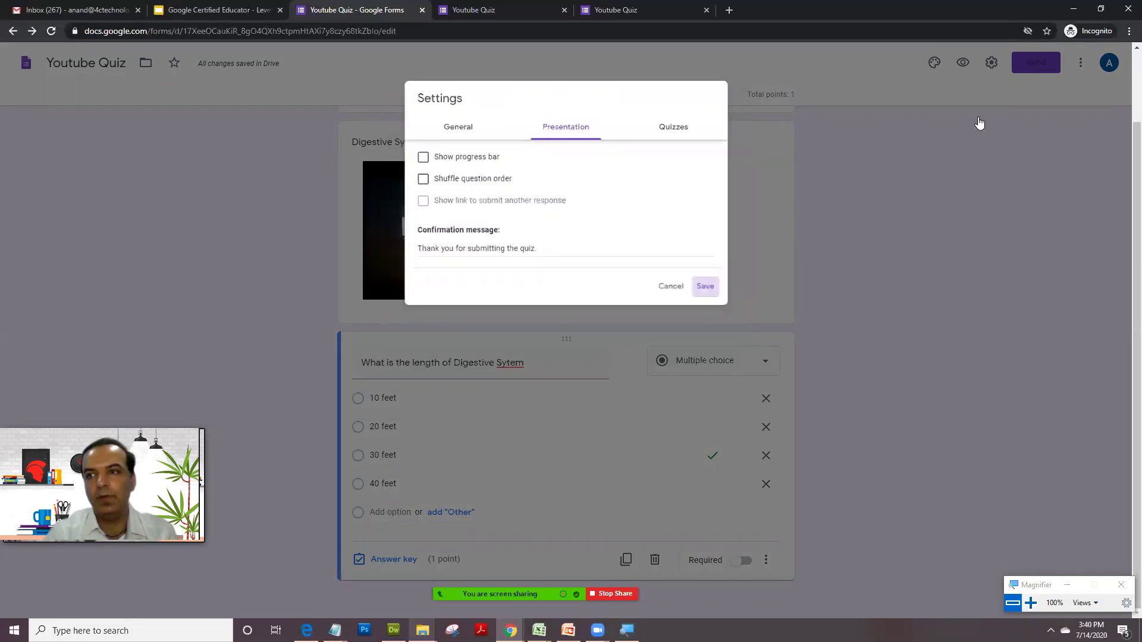
# - Shorten the quiz's share link under Send > Link, copy it, and close the dialog
pyautogui.click(1036, 64)
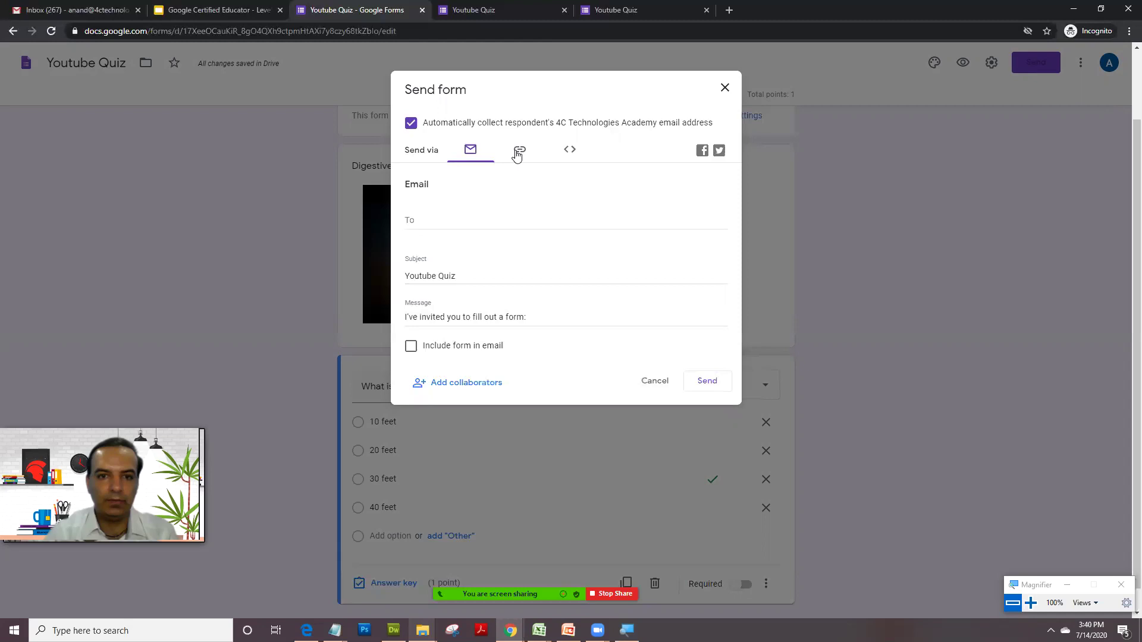
pyautogui.click(517, 153)
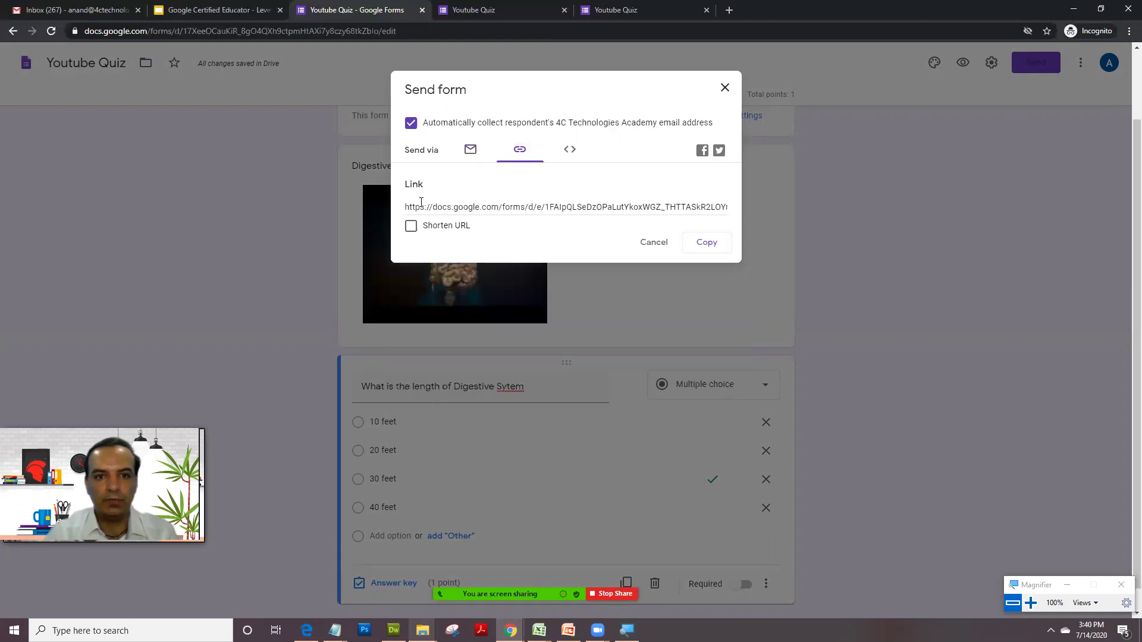
pyautogui.click(421, 203)
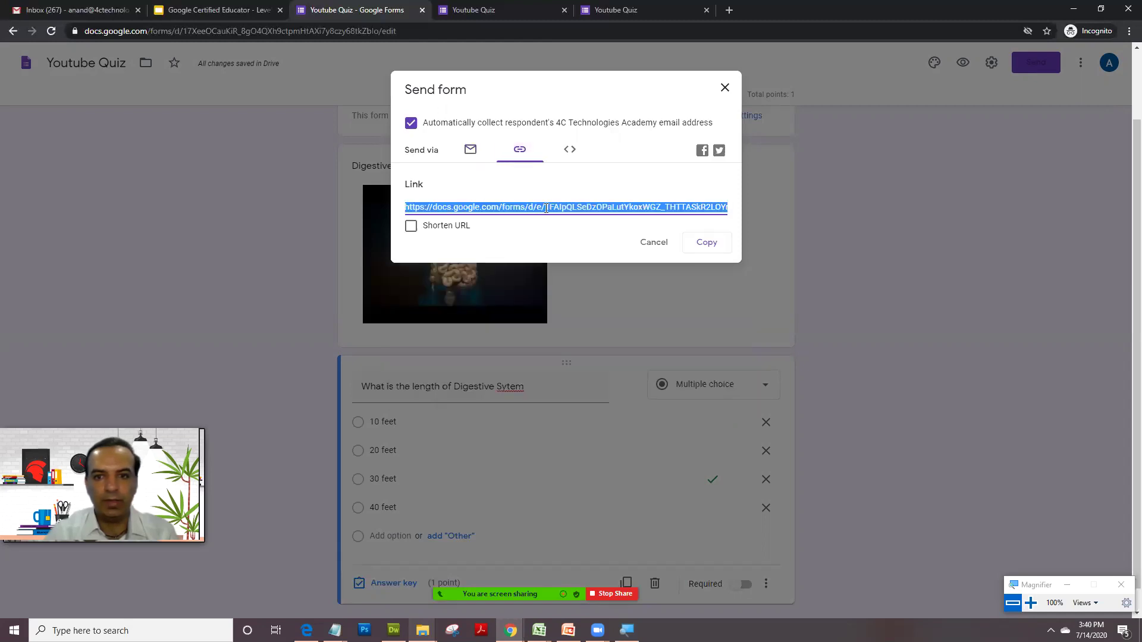
pyautogui.click(433, 229)
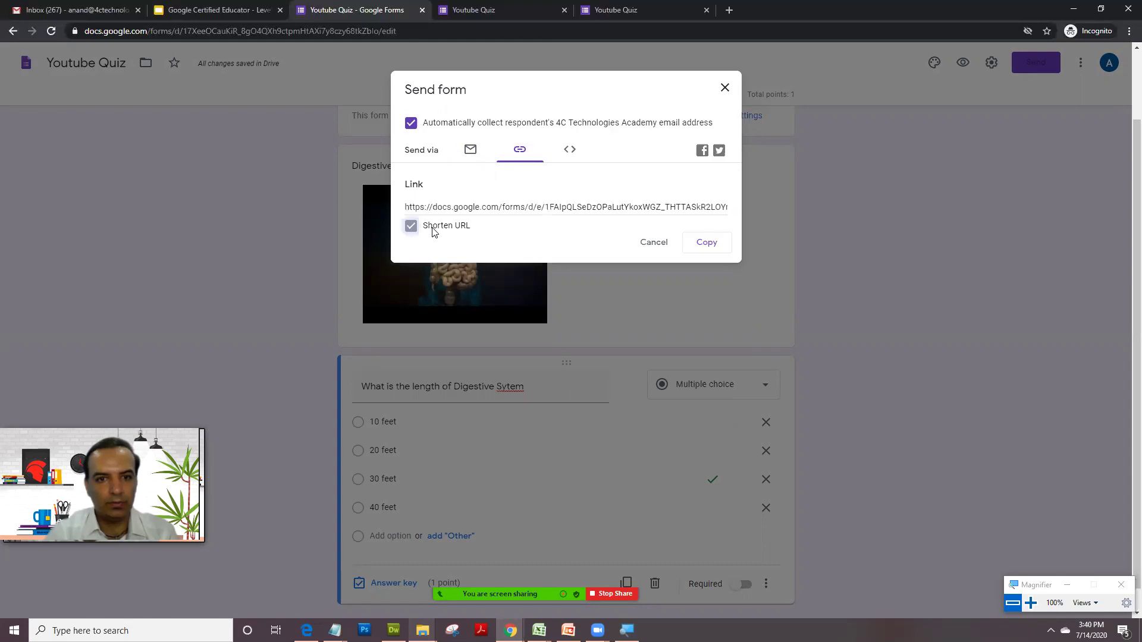
pyautogui.rightClick(484, 211)
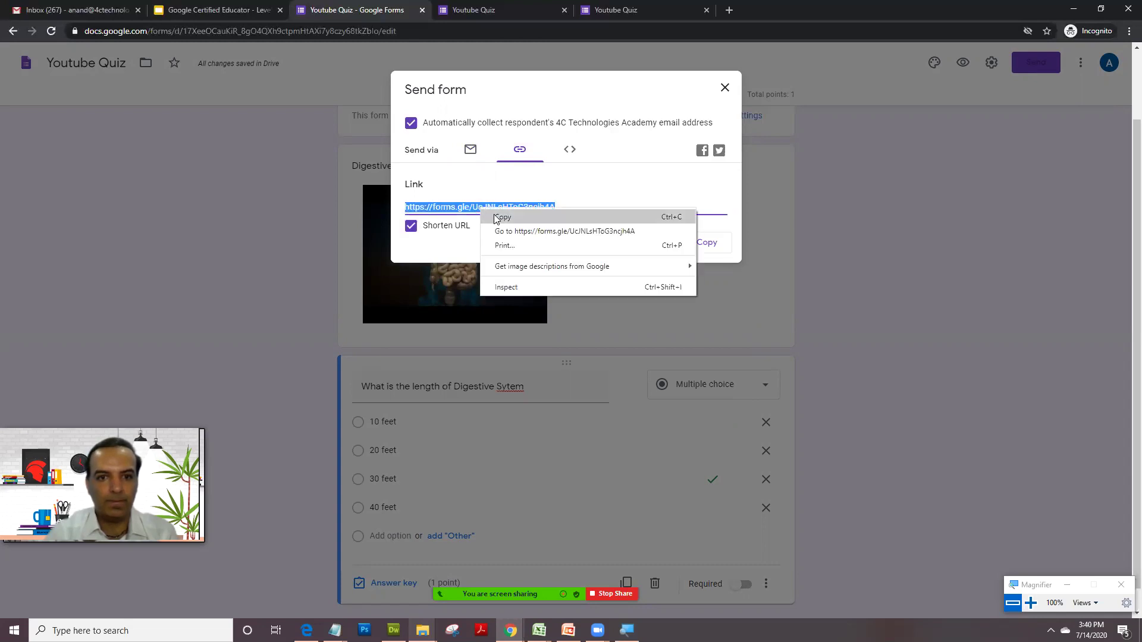
pyautogui.click(497, 218)
pyautogui.moveTo(721, 91); pyautogui.dragTo(542, 93)
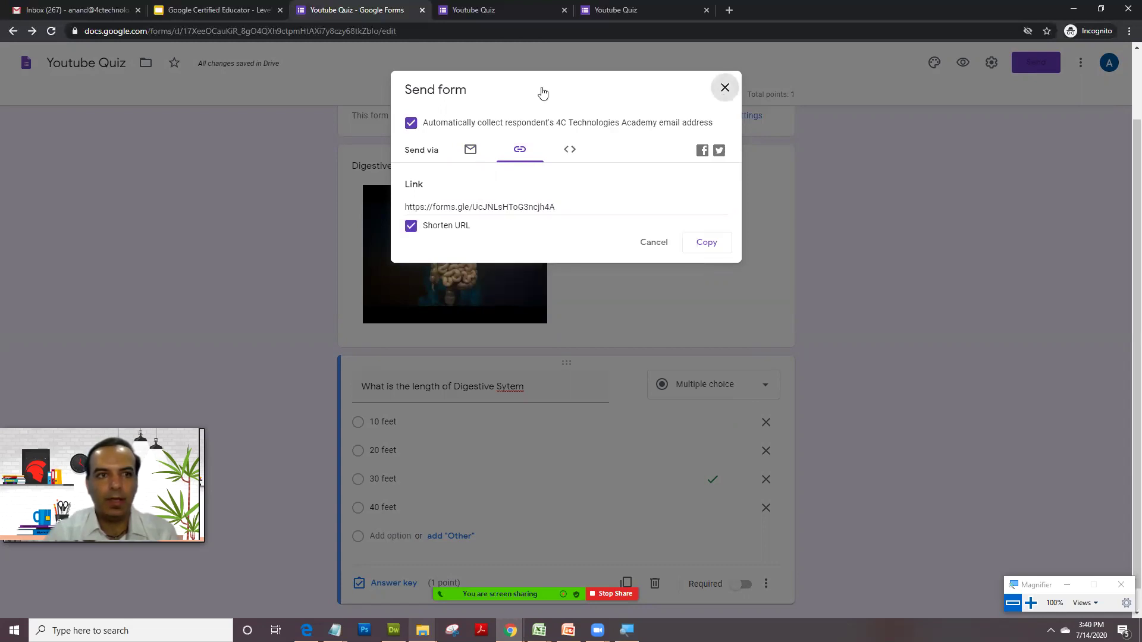
pyautogui.press('Escape')
# - Compose a Gmail message with subject 'Quiz form' introducing the Youtube quiz and its pasted short link
pyautogui.click(54, 9)
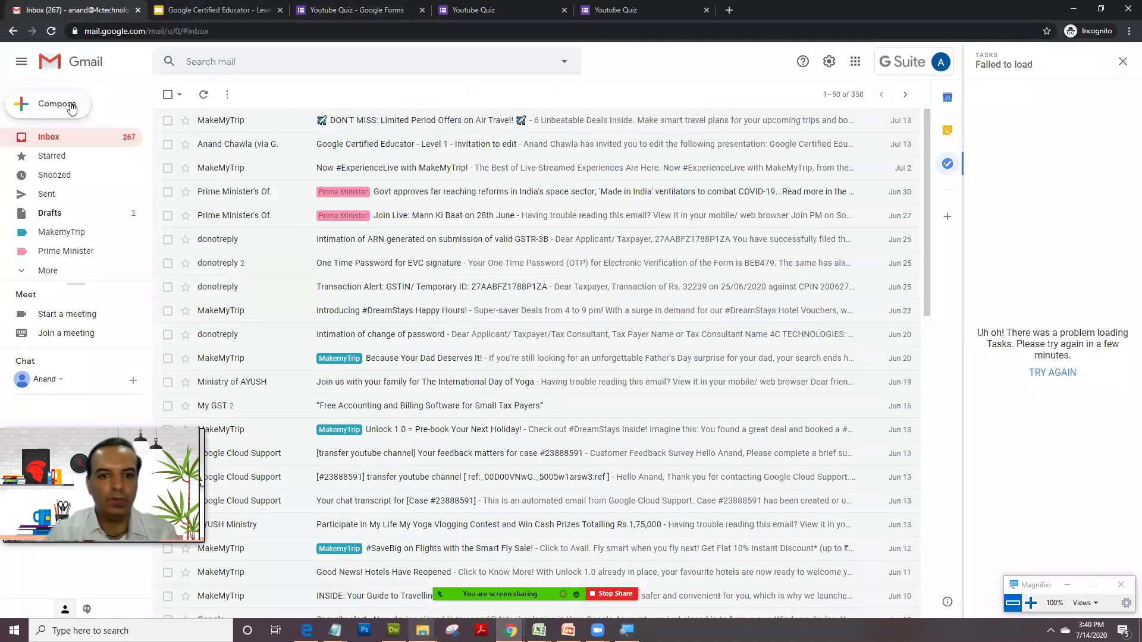
pyautogui.click(82, 111)
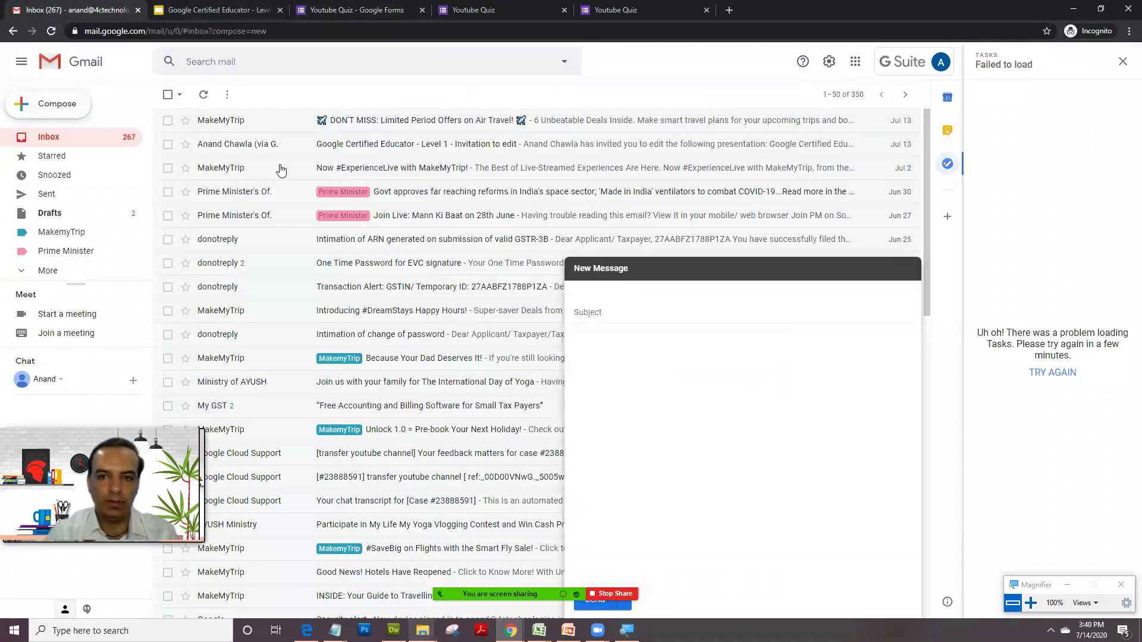
pyautogui.click(609, 315)
pyautogui.write('0uiz form')
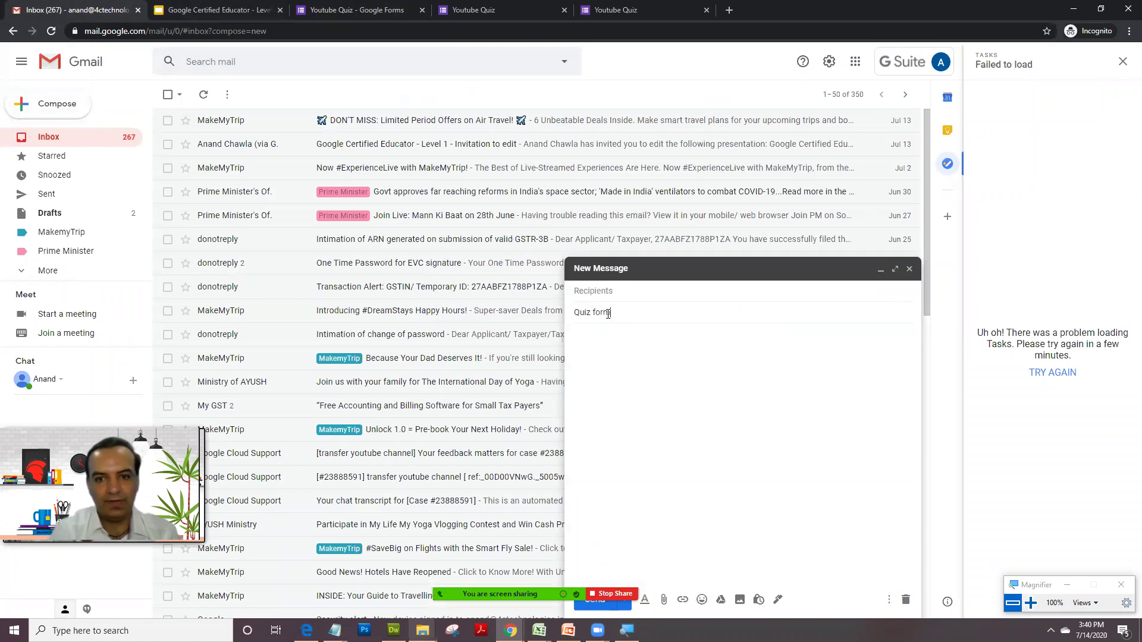
pyautogui.press('Tab')
pyautogui.write('This is the Youtube')
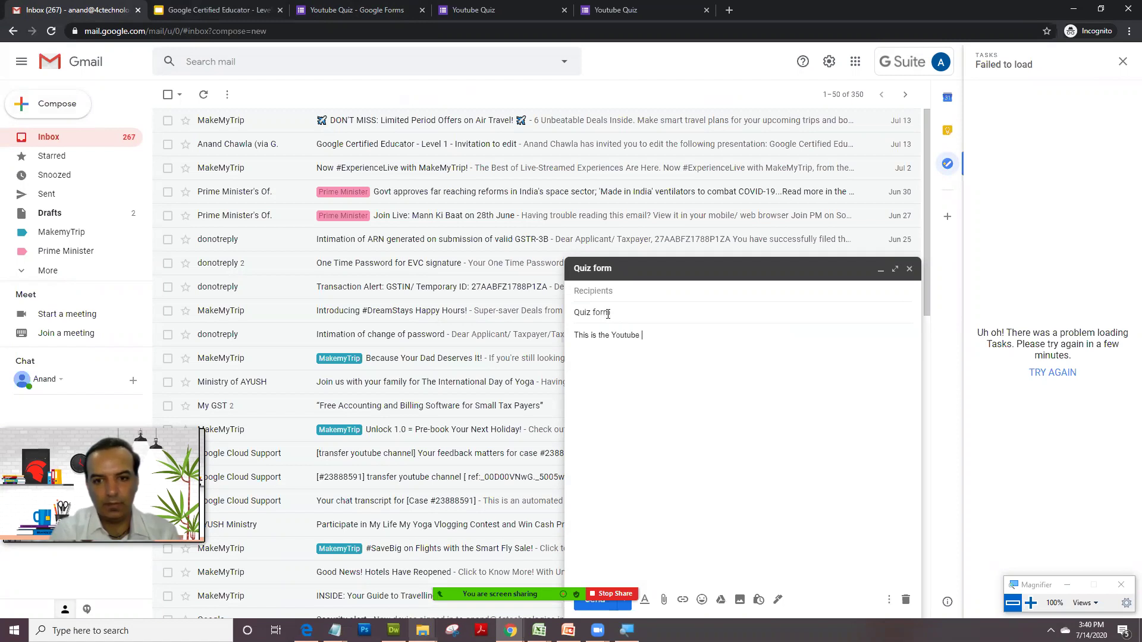
pyautogui.write(' quiz')
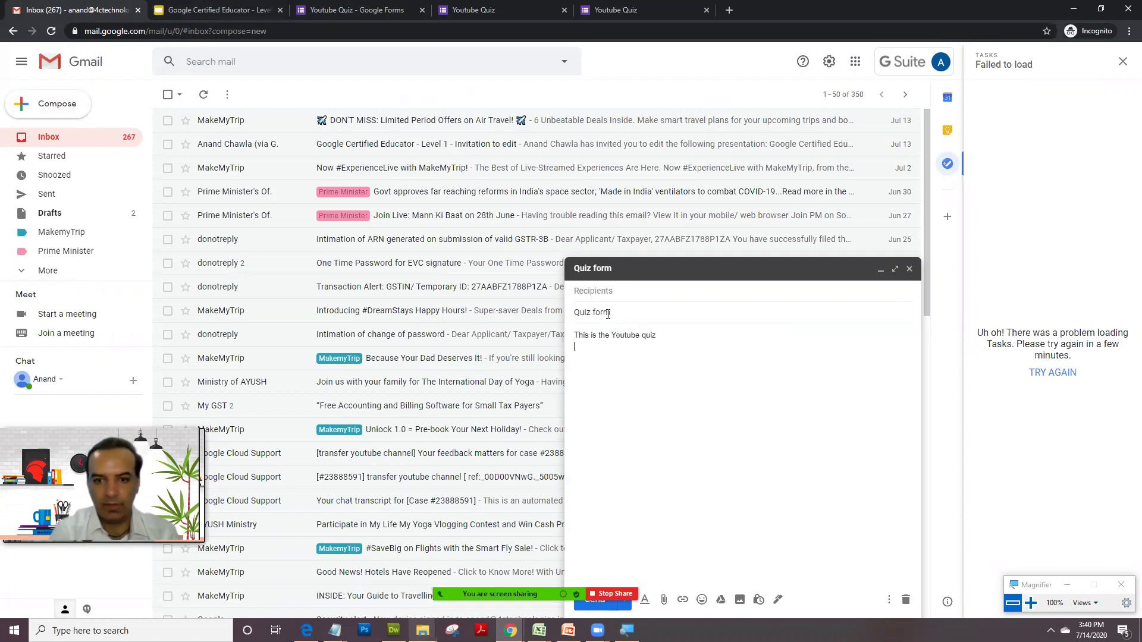
pyautogui.hotkey('ctrl', 'v')
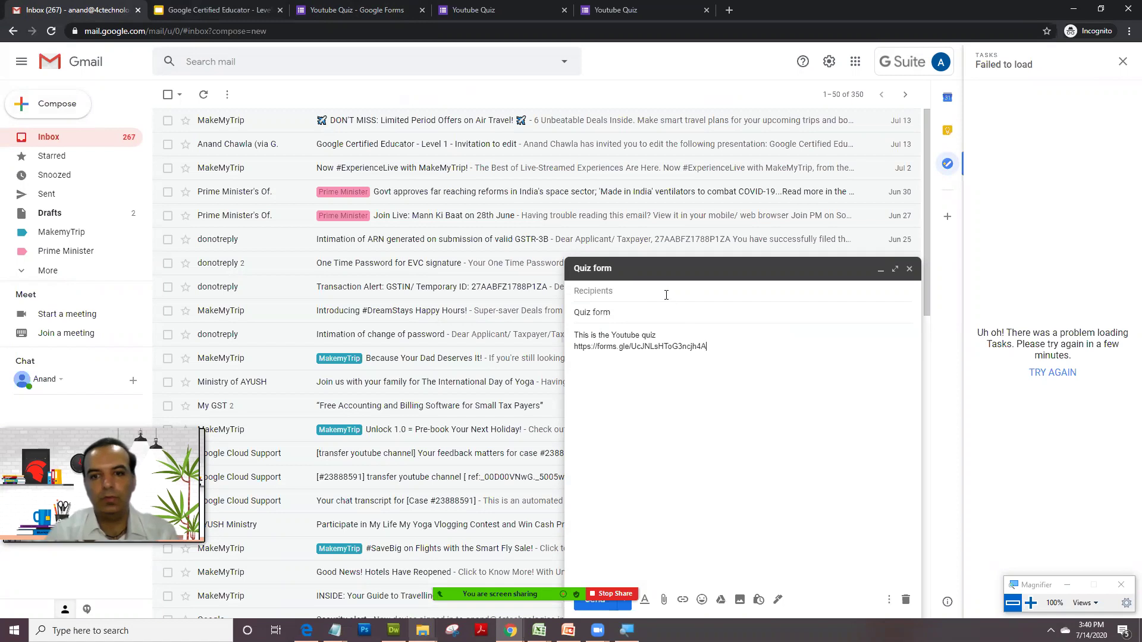
# - Add the suggested class address as the recipient and minimise the draft
pyautogui.click(616, 291)
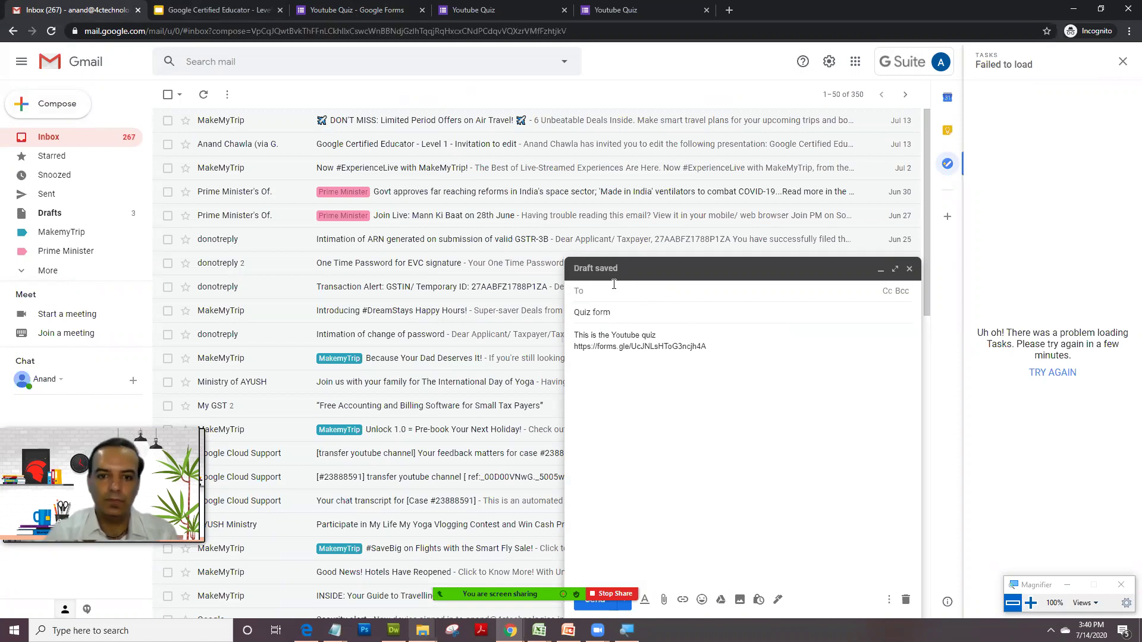
pyautogui.write('grade1')
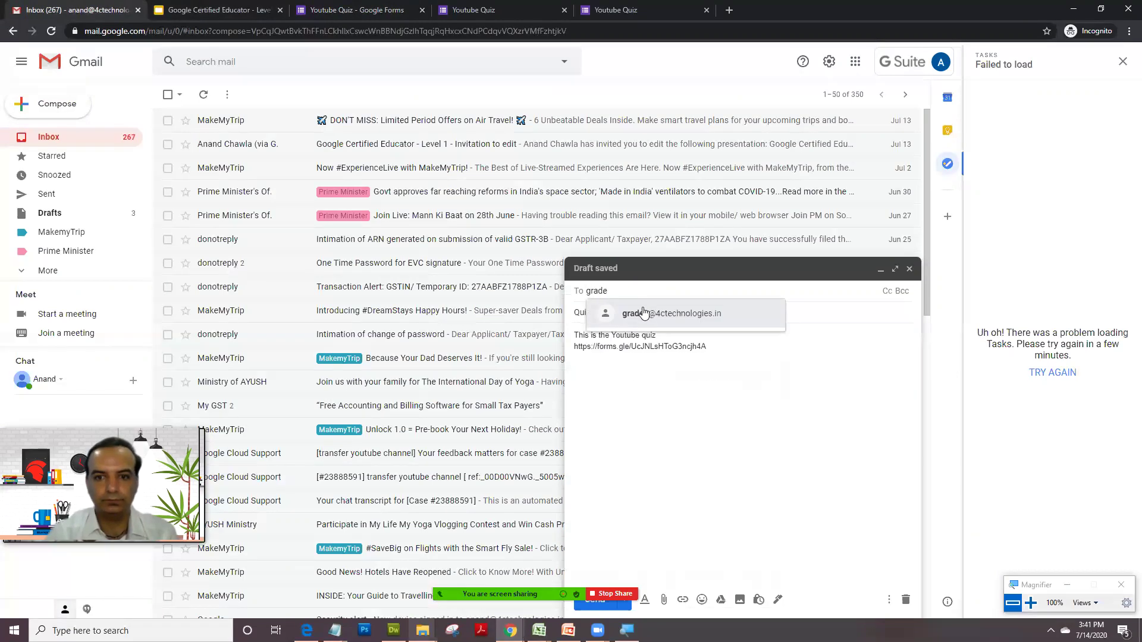
pyautogui.click(640, 310)
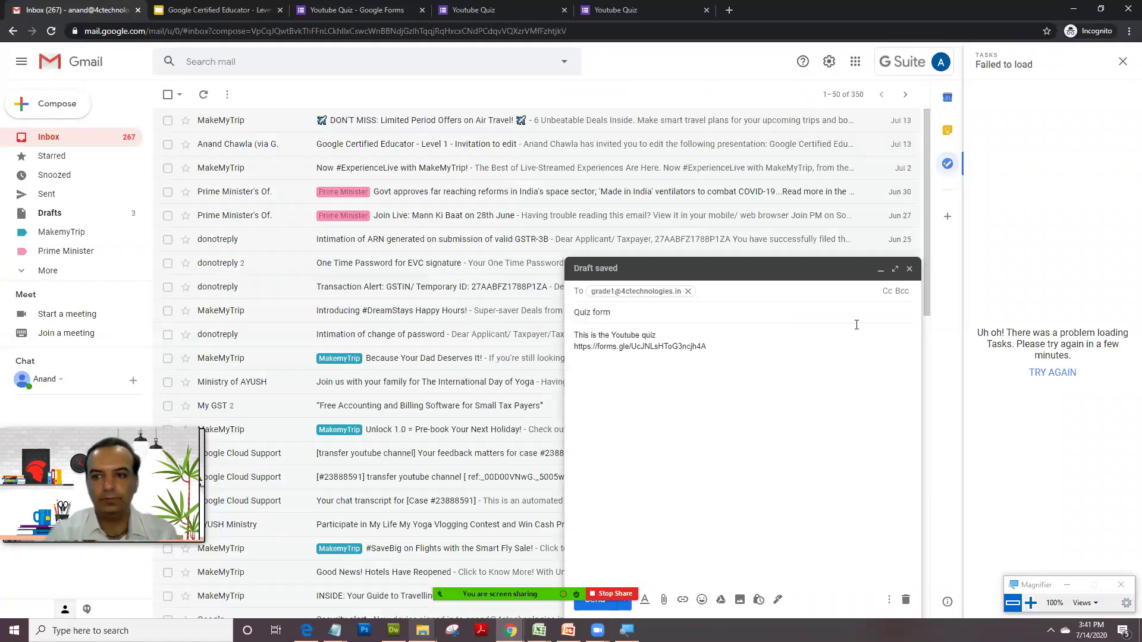
pyautogui.click(881, 269)
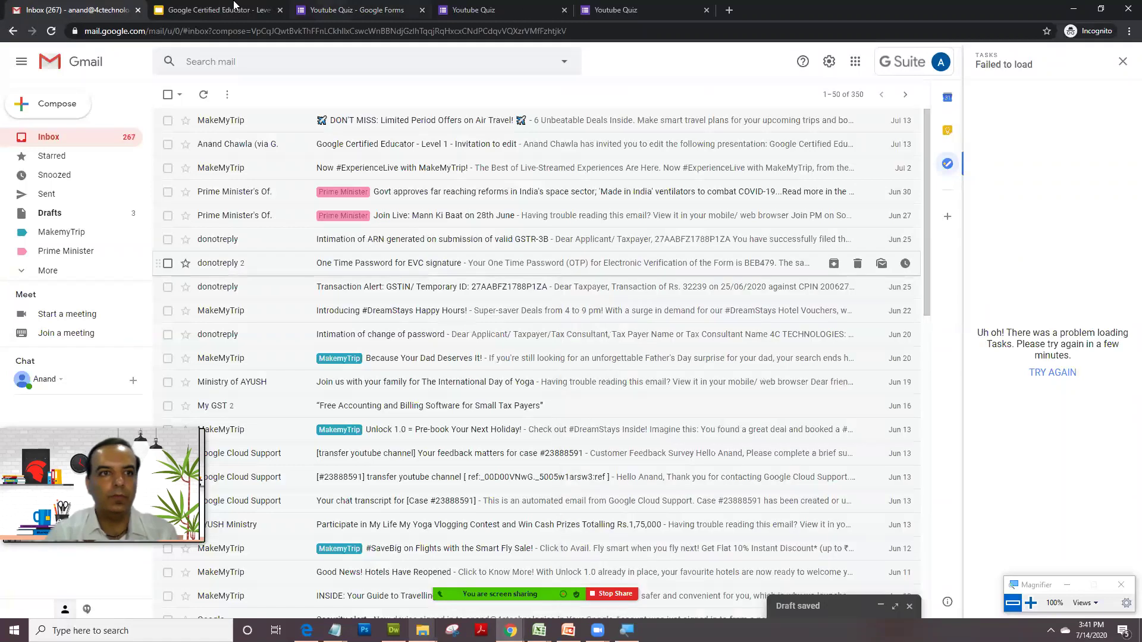
pyautogui.click(234, 6)
pyautogui.click(476, 338)
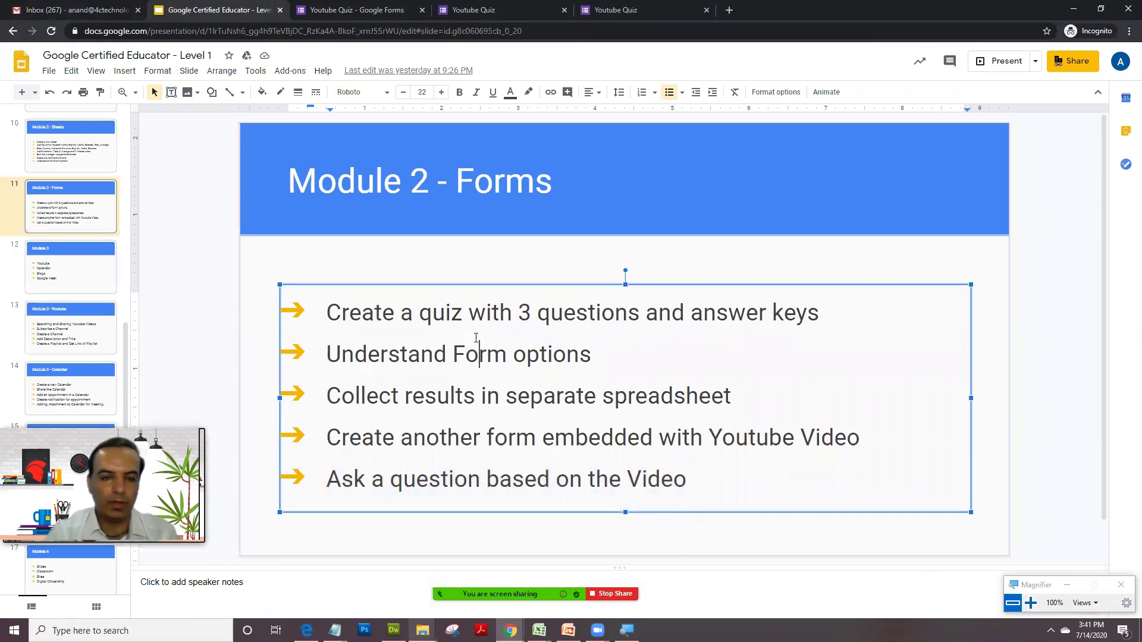